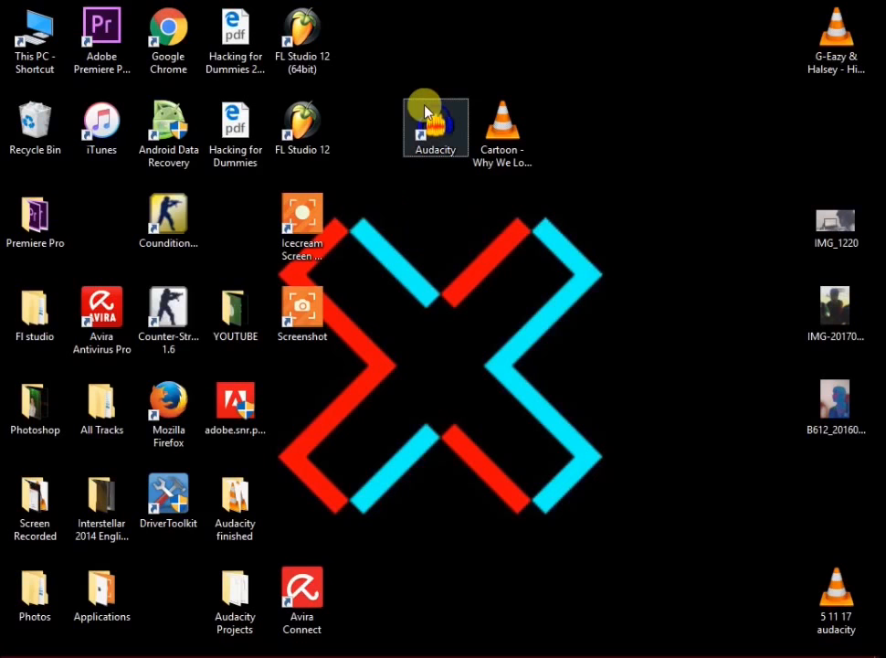
Step: Launch Audacity and dismiss its welcome message, setting it not to show again at start up
double_click(422, 108)
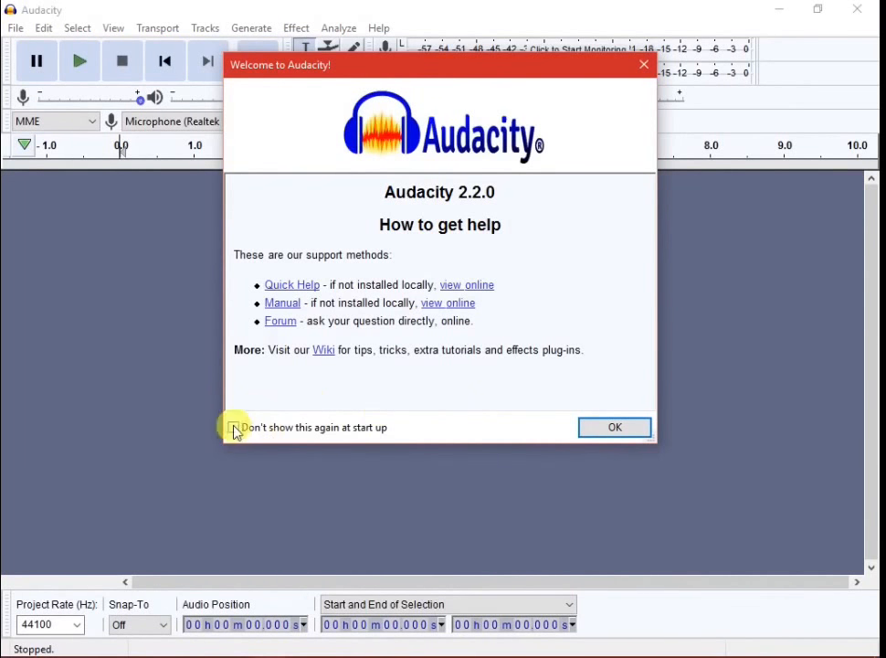
left_click(234, 427)
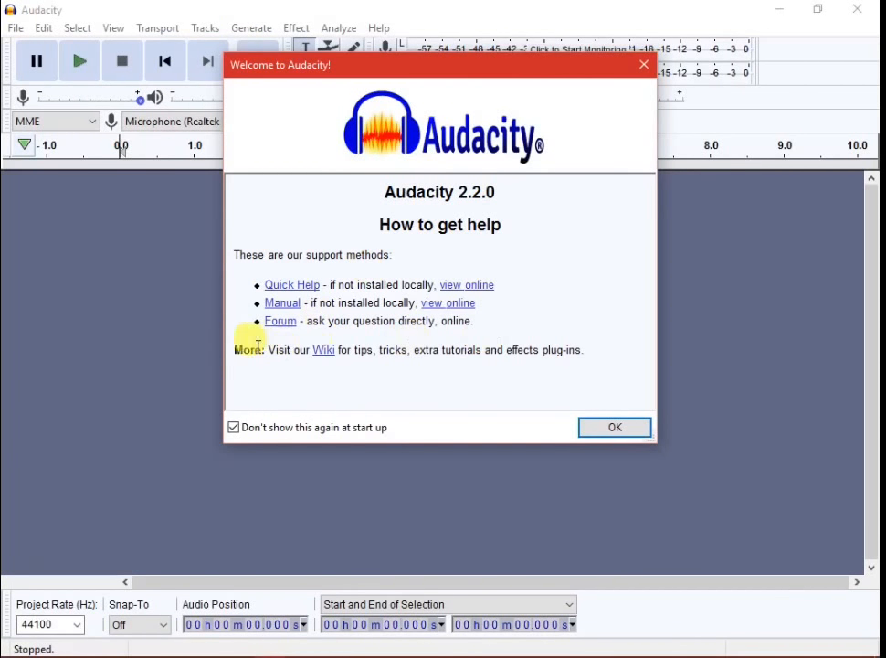
left_click(614, 427)
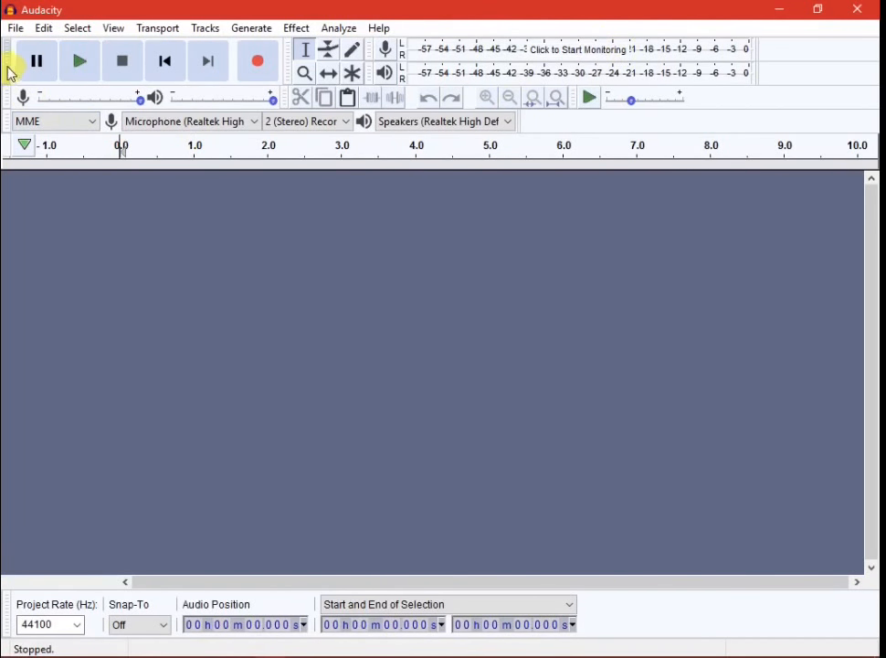
Step: Undock the transport toolbar and dock it again in its own row above the other toolbars
mouse_move(9, 73)
left_mouse_down()
mouse_move(26, 68)
mouse_move(5, 63)
mouse_move(5, 77)
left_mouse_up()
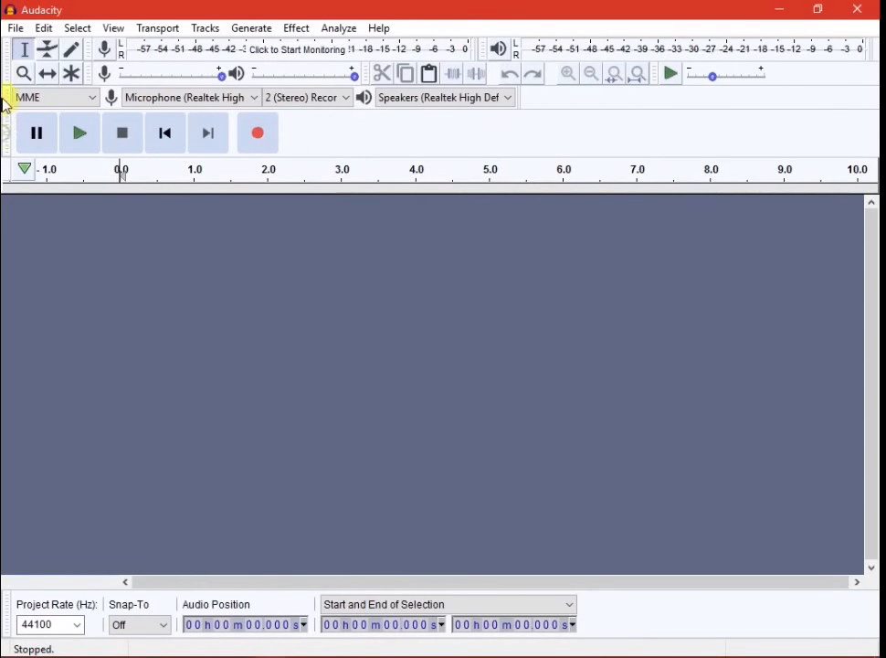
left_click_drag(9, 126, 8, 55)
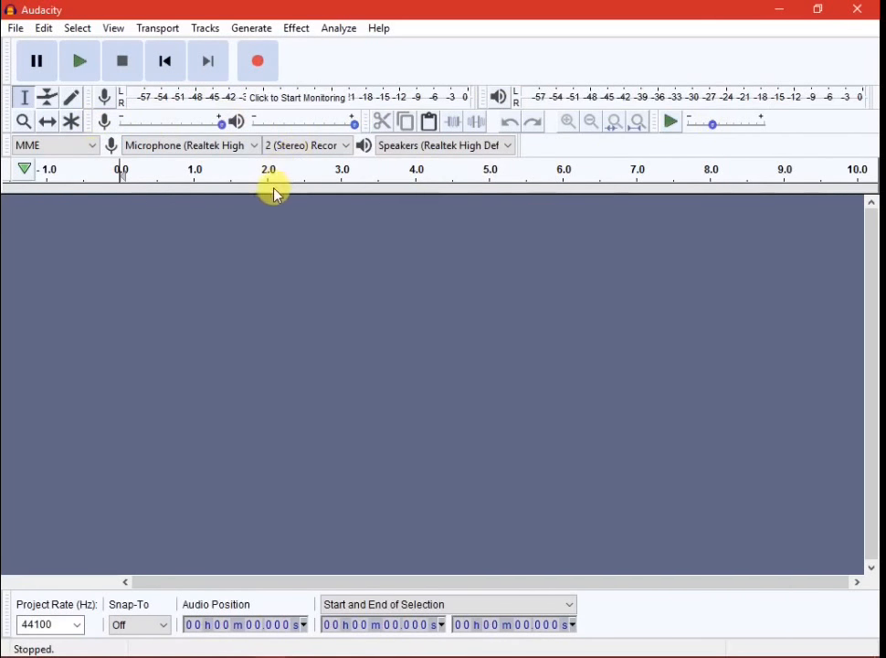
Step: Import the "Cartoon - Why We Lose" audio file from the desktop and maximise the Audacity window again
left_click_drag(439, 12, 421, 206)
left_click_drag(503, 162, 439, 555)
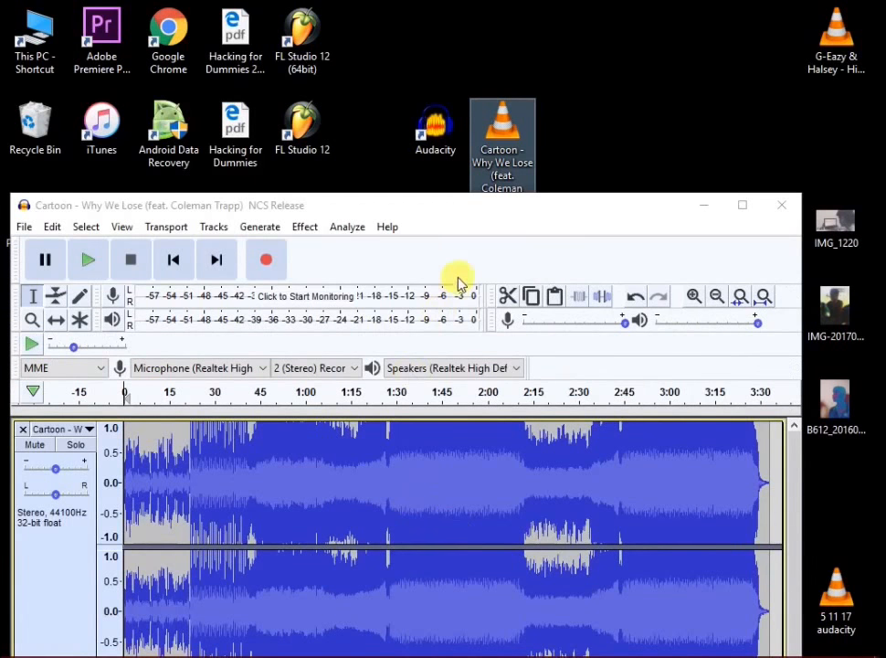
left_click_drag(429, 192, 440, 5)
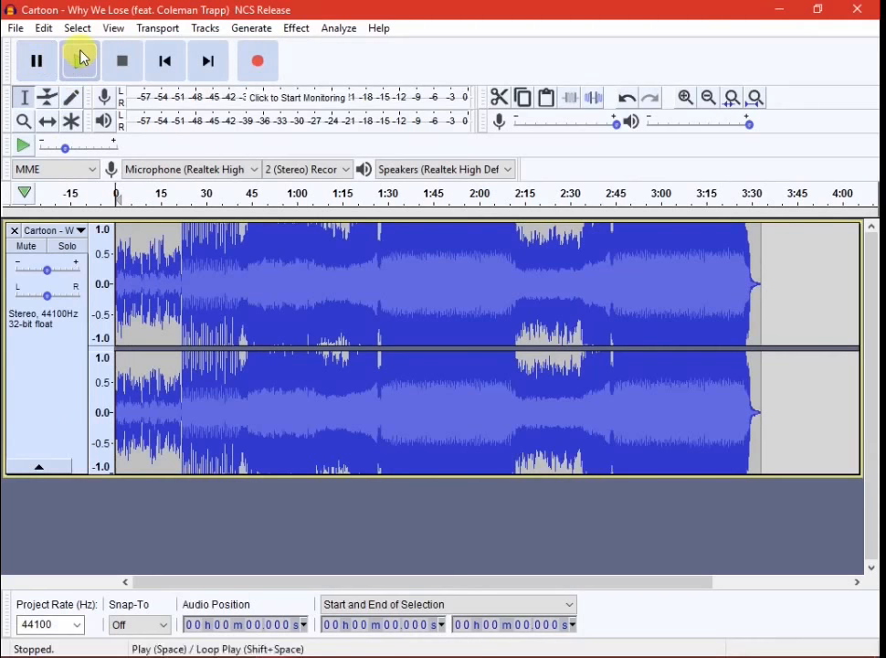
Step: Play the imported track from the start, pause and resume it several times, and leave it paused
left_click(79, 57)
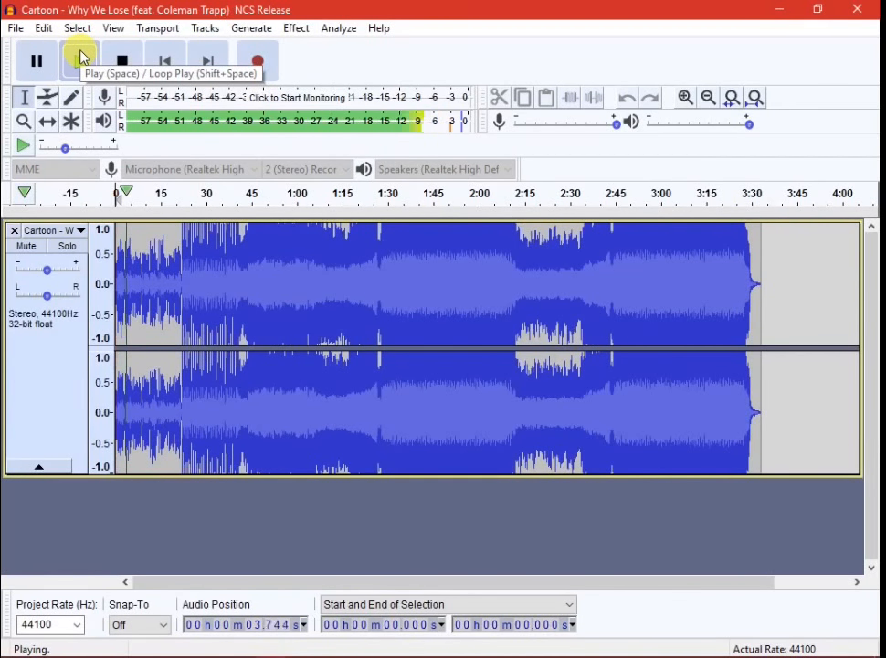
left_click(43, 60)
left_click(48, 61)
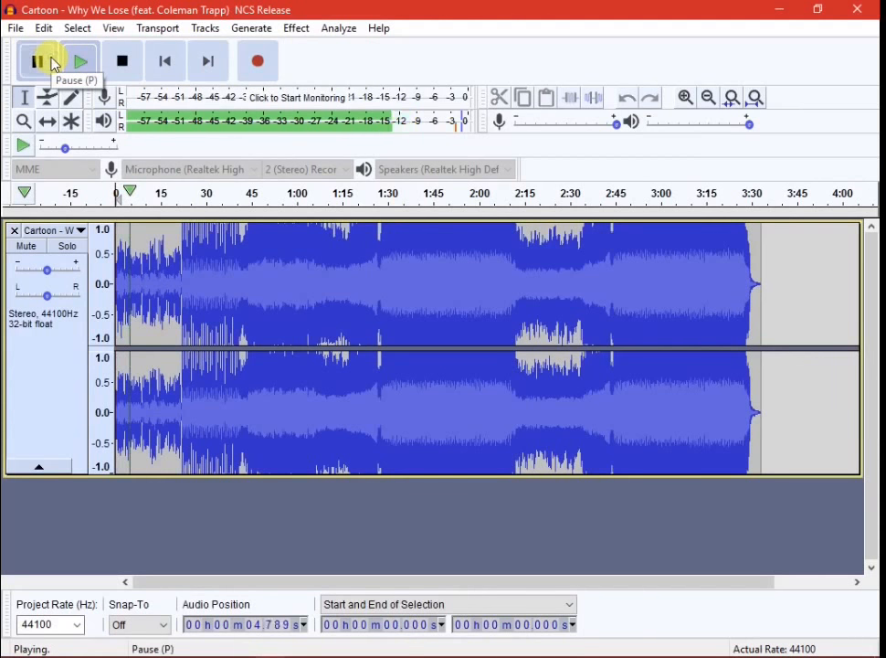
left_click(52, 62)
left_click(52, 62)
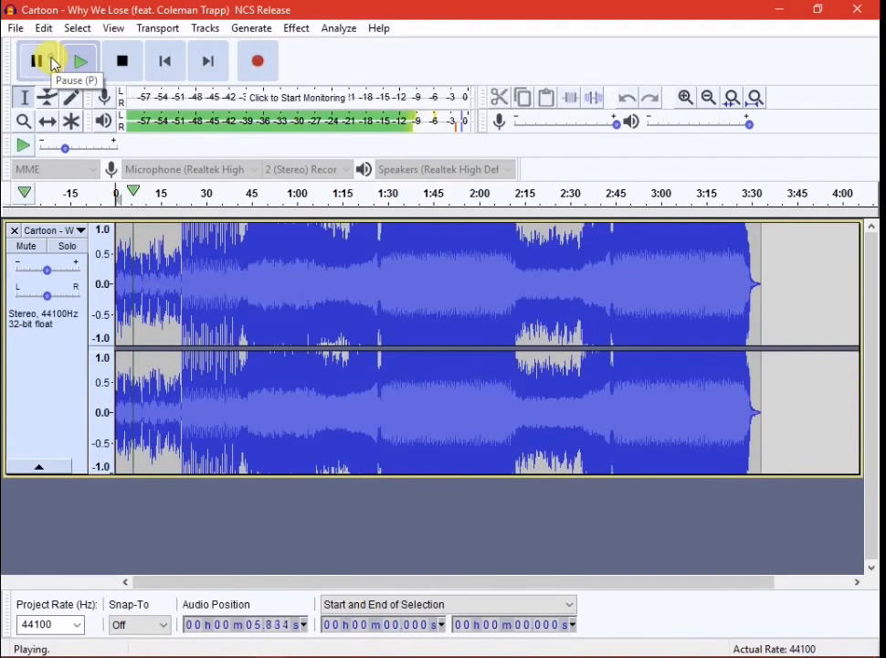
left_click(52, 62)
left_click(52, 63)
left_click(52, 63)
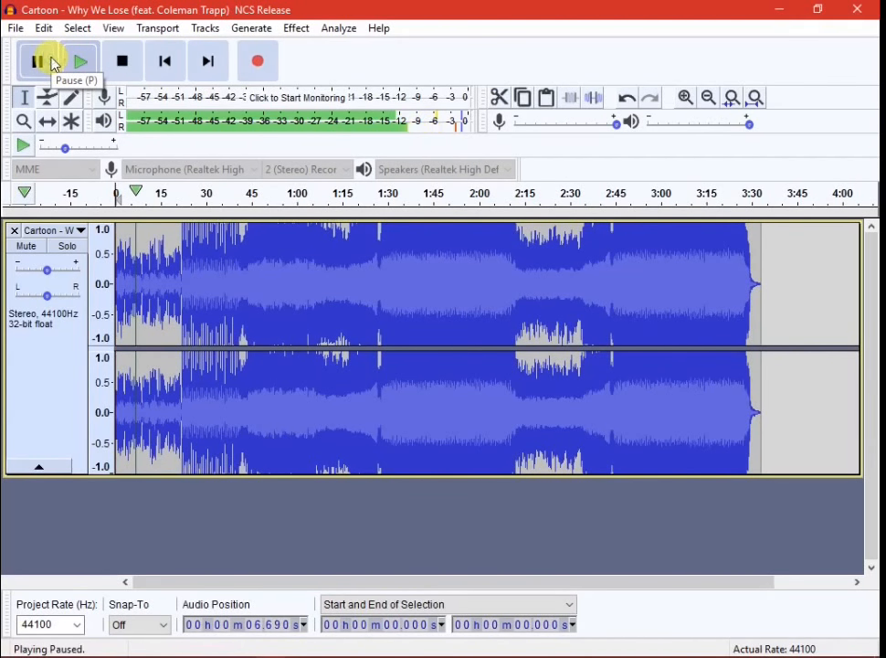
Step: Examine the available file, edit, view, track, generate, effect and analysis commands
left_click(11, 29)
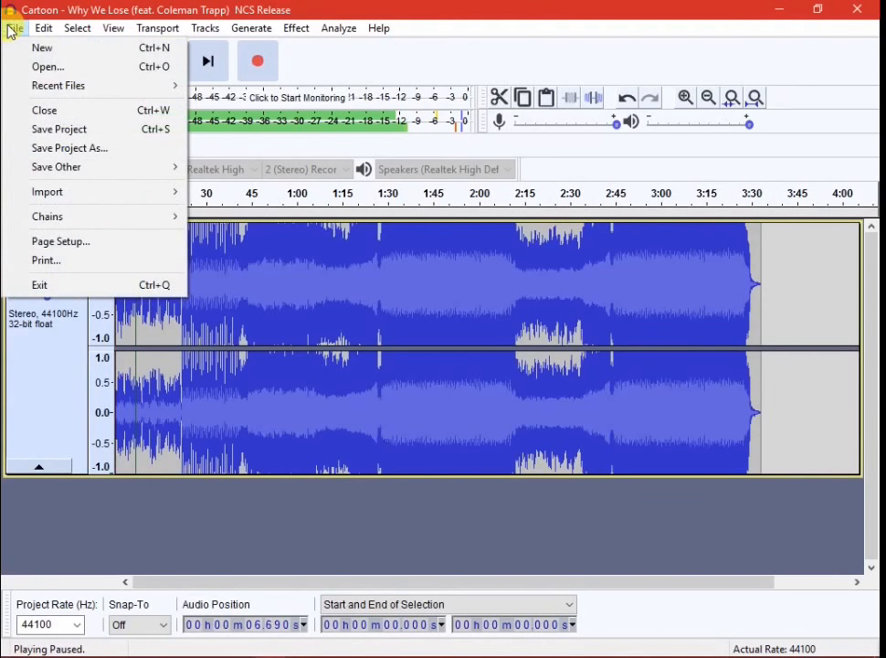
left_click(11, 30)
left_click(22, 27)
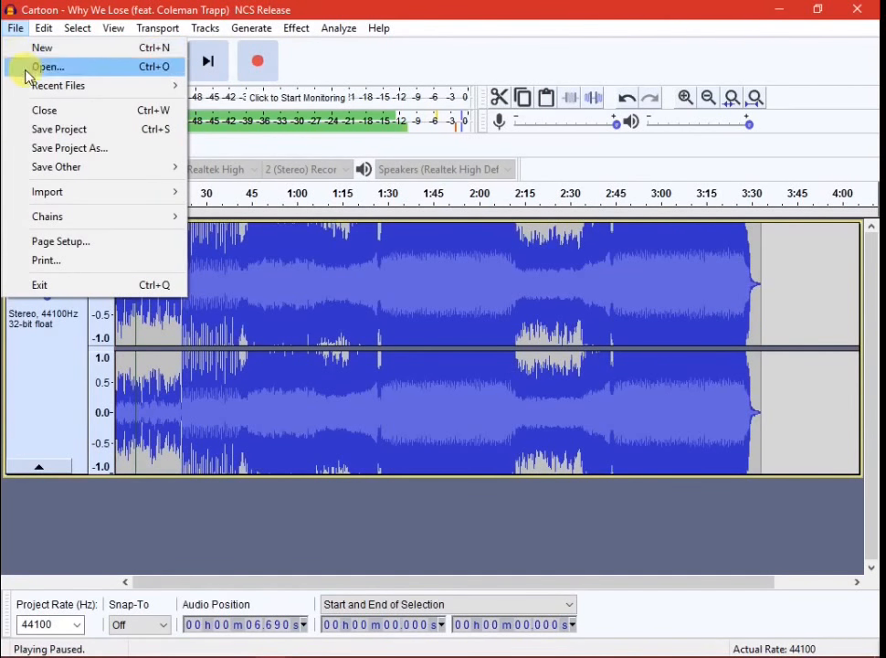
mouse_move(40, 96)
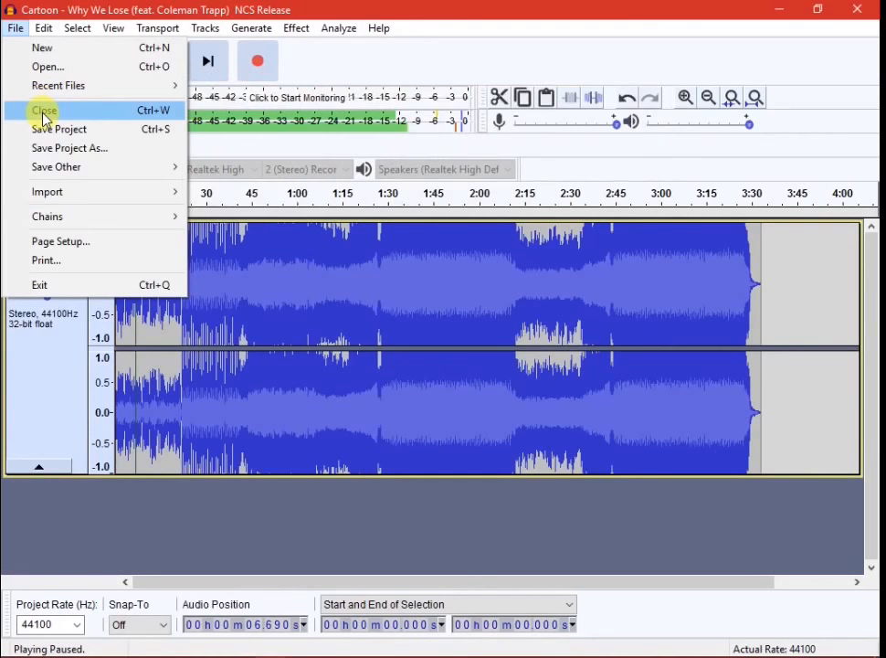
mouse_move(48, 167)
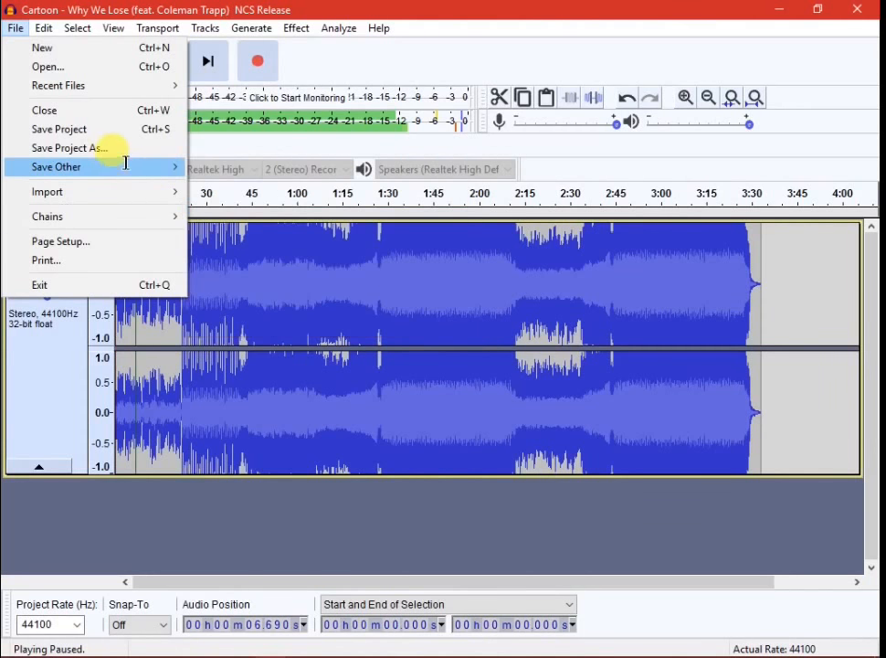
mouse_move(110, 185)
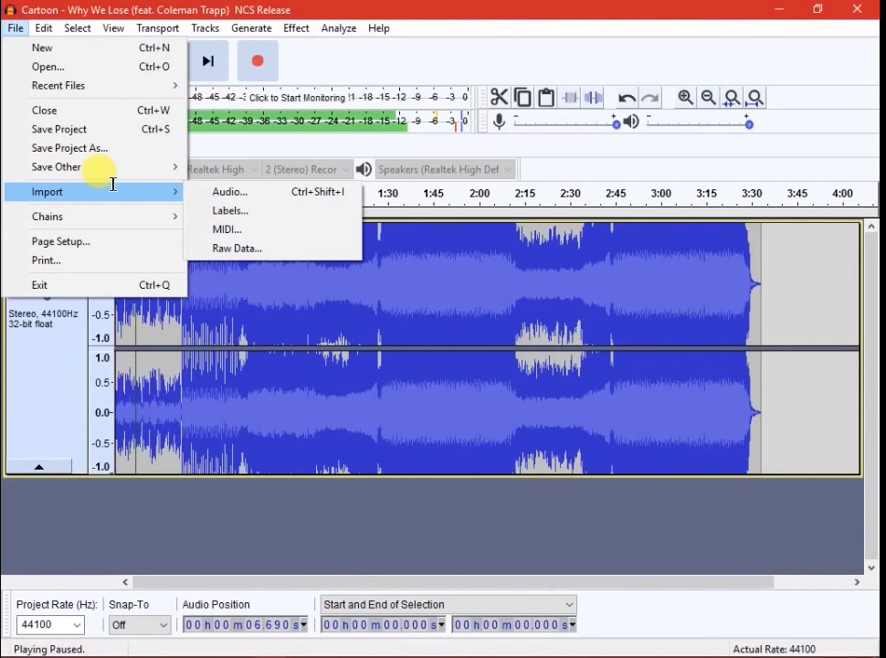
mouse_move(126, 222)
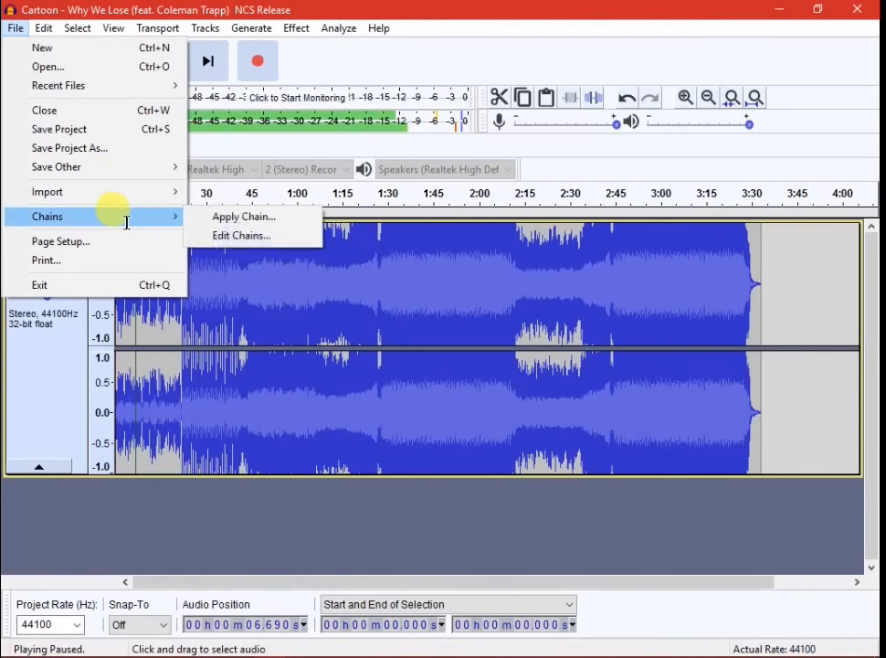
mouse_move(45, 36)
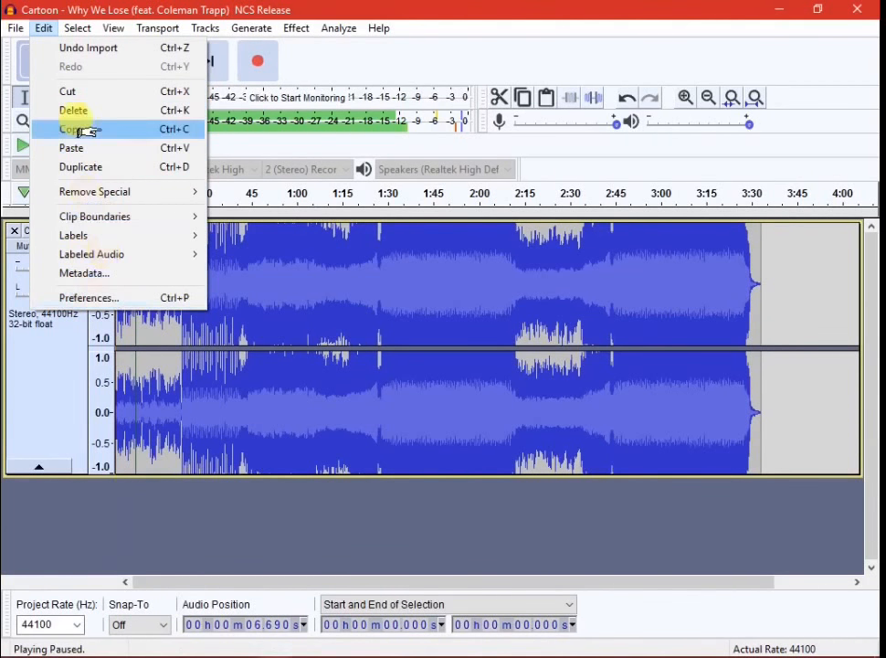
mouse_move(77, 32)
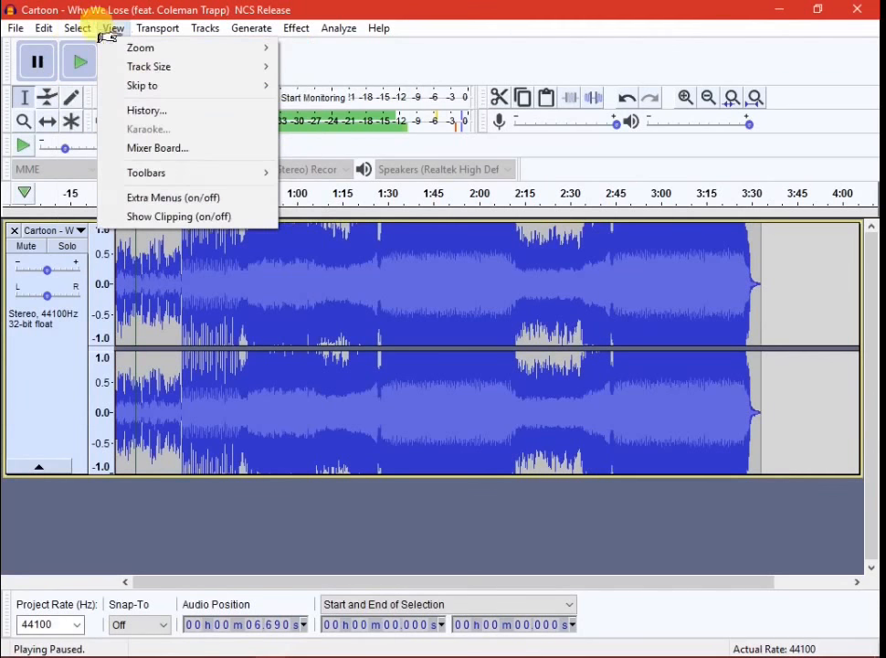
mouse_move(108, 28)
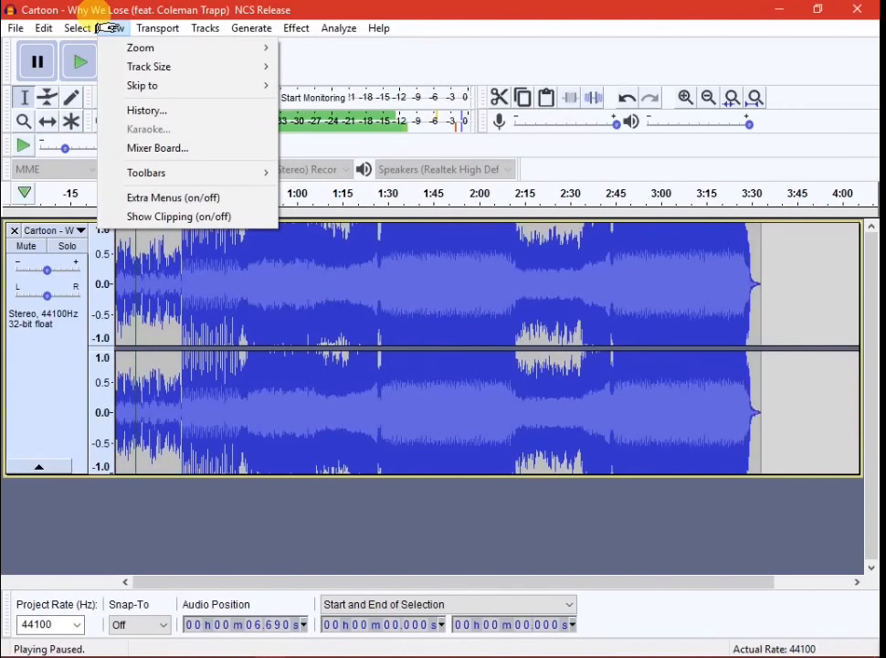
mouse_move(195, 30)
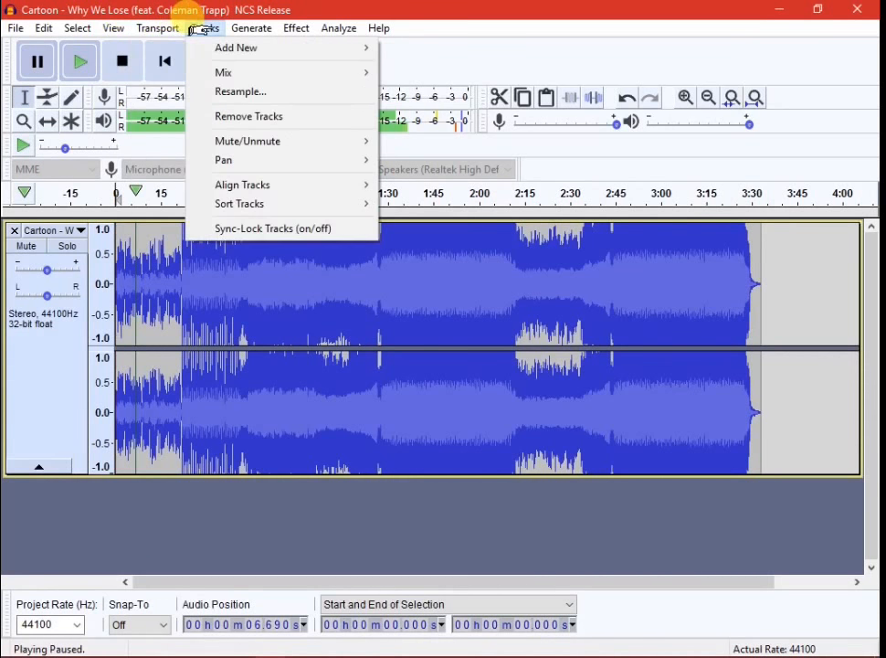
mouse_move(238, 32)
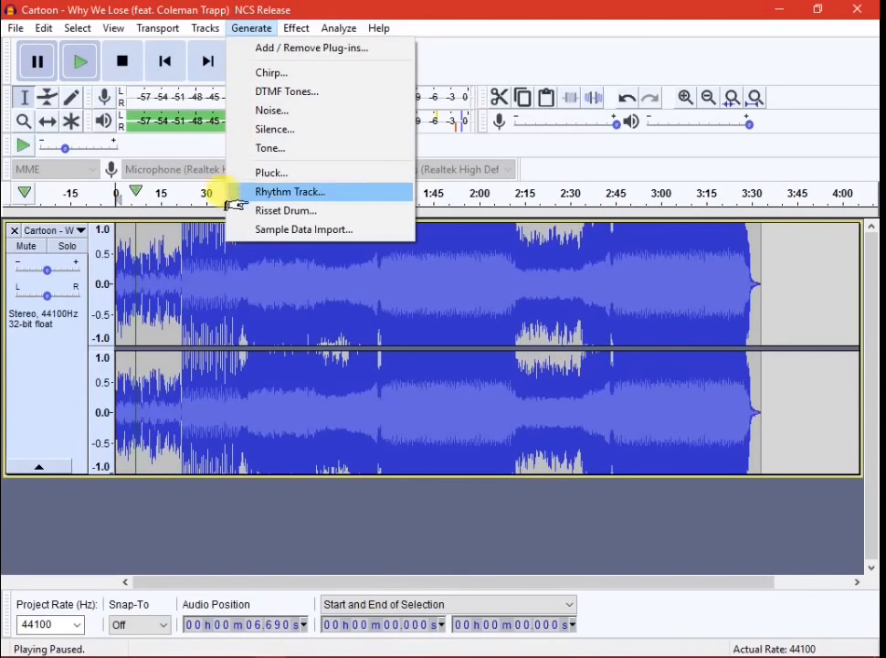
left_click(232, 27)
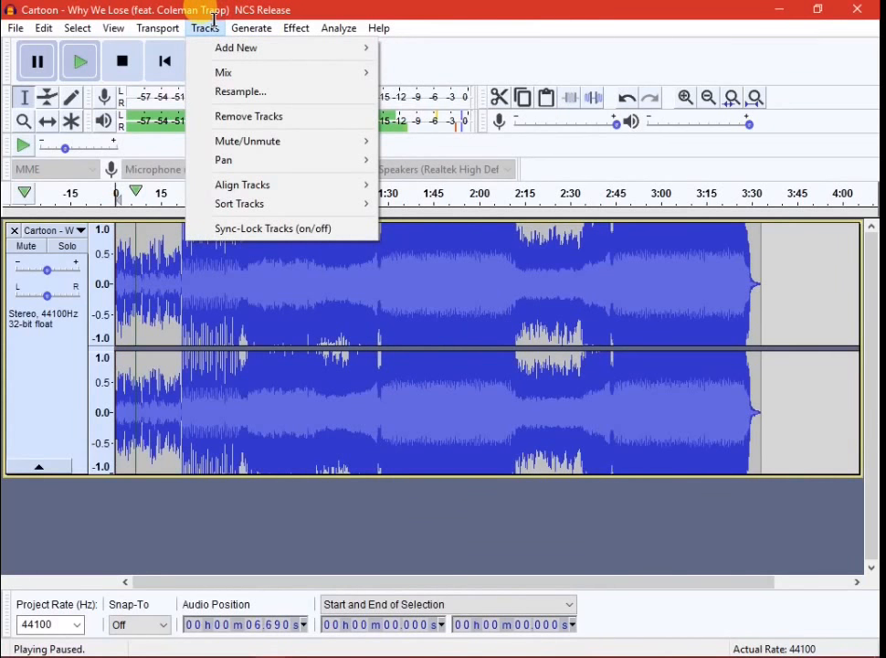
mouse_move(297, 25)
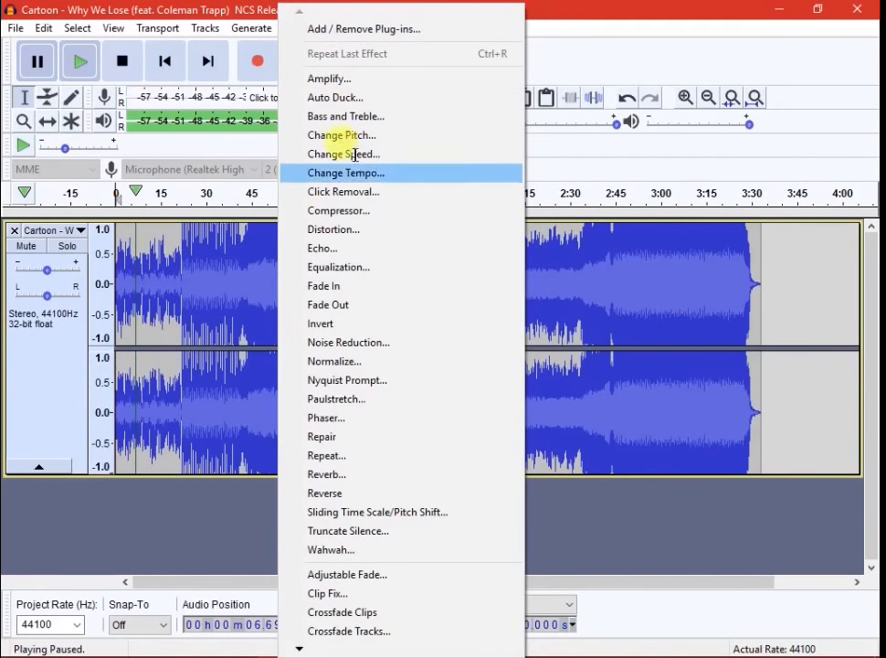
mouse_move(252, 27)
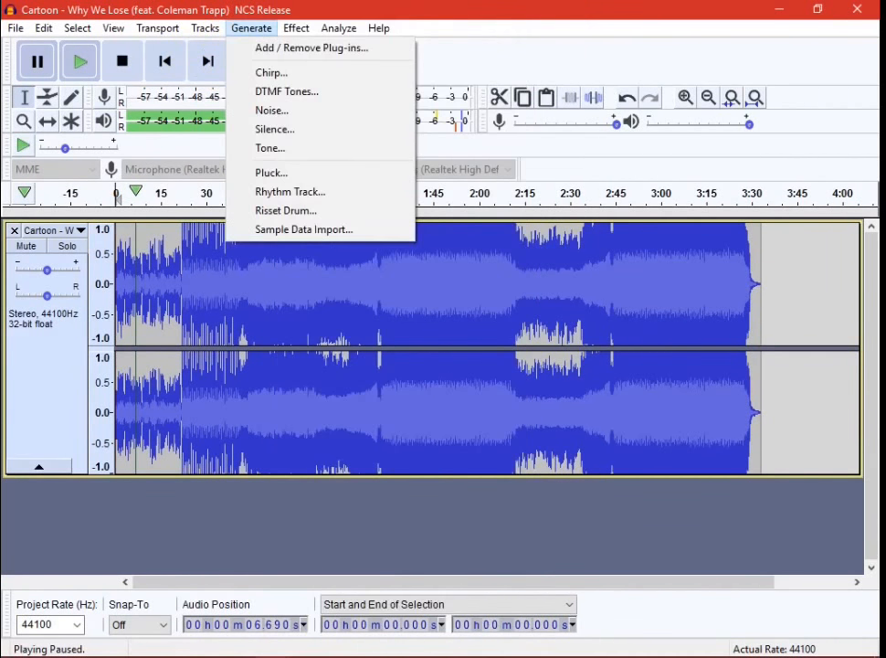
mouse_move(340, 29)
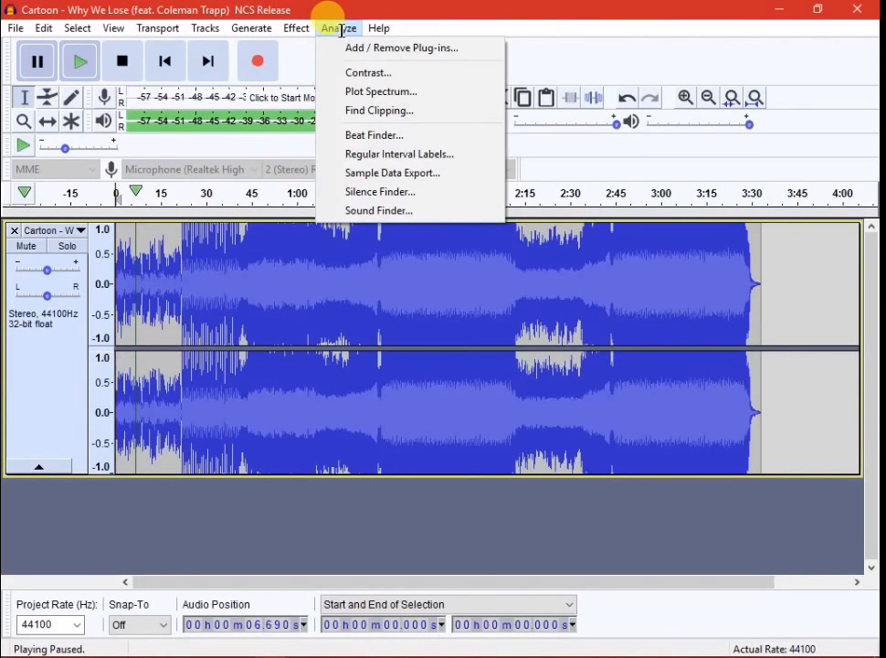
Step: Resume and stop the paused playback, and play the track again from the start
left_click(27, 61)
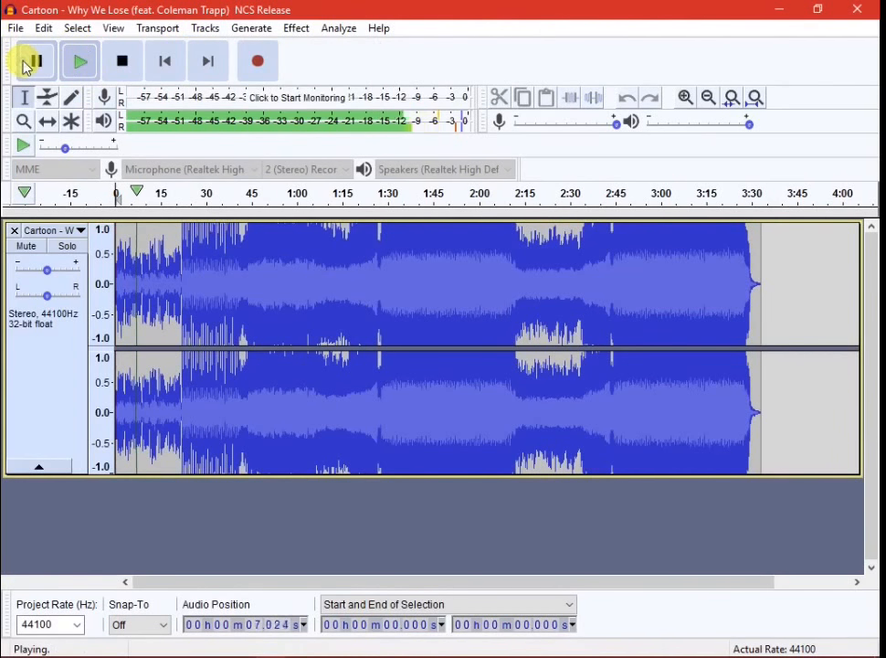
left_click(129, 61)
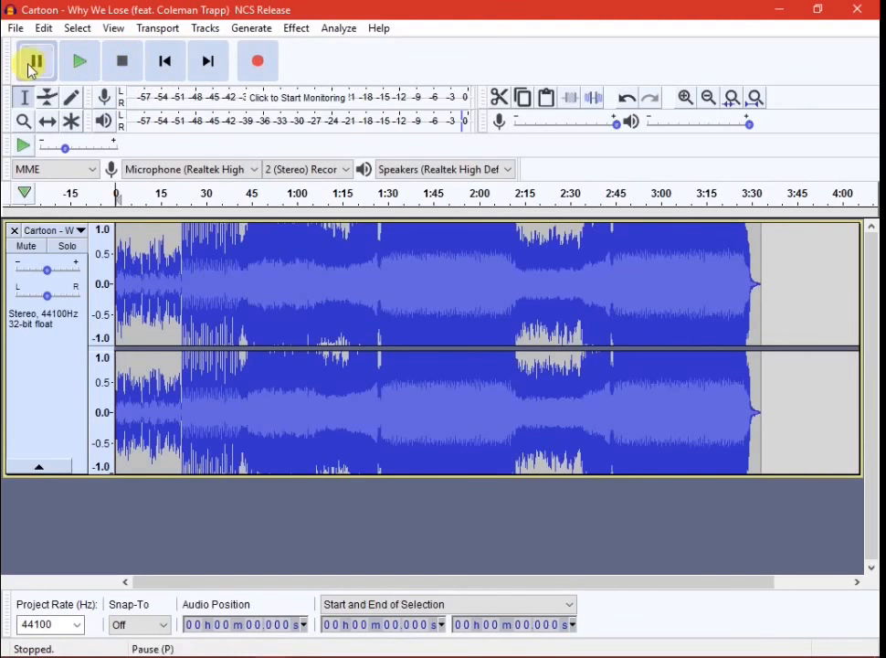
left_click(80, 61)
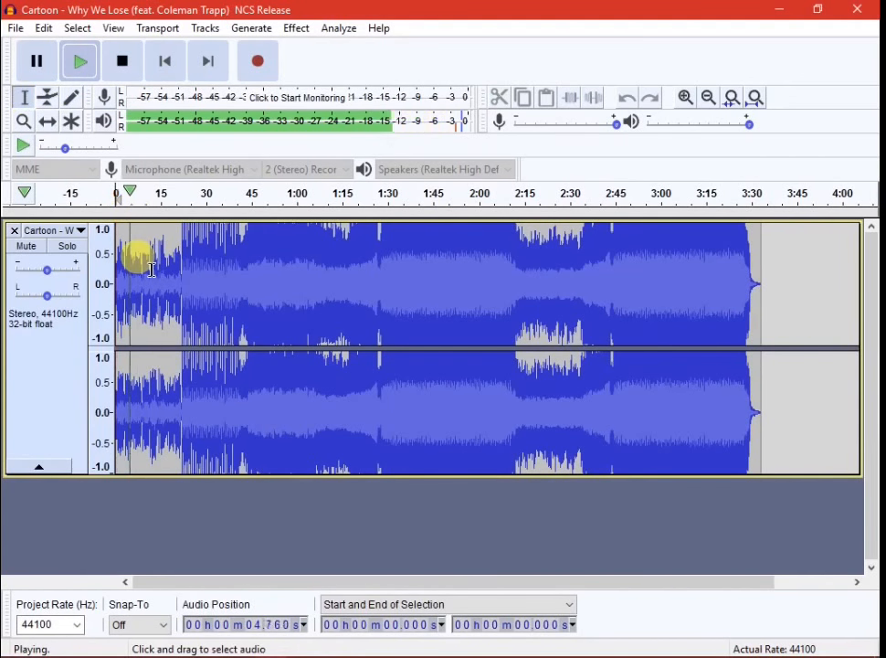
Step: Practise selecting different parts of the playing track, ending with a selection from about 2:01.8 to 2:22.7
left_click_drag(152, 268, 372, 278)
left_click_drag(290, 265, 371, 266)
left_click_drag(512, 267, 547, 268)
left_click_drag(565, 269, 658, 261)
left_click_drag(484, 271, 342, 258)
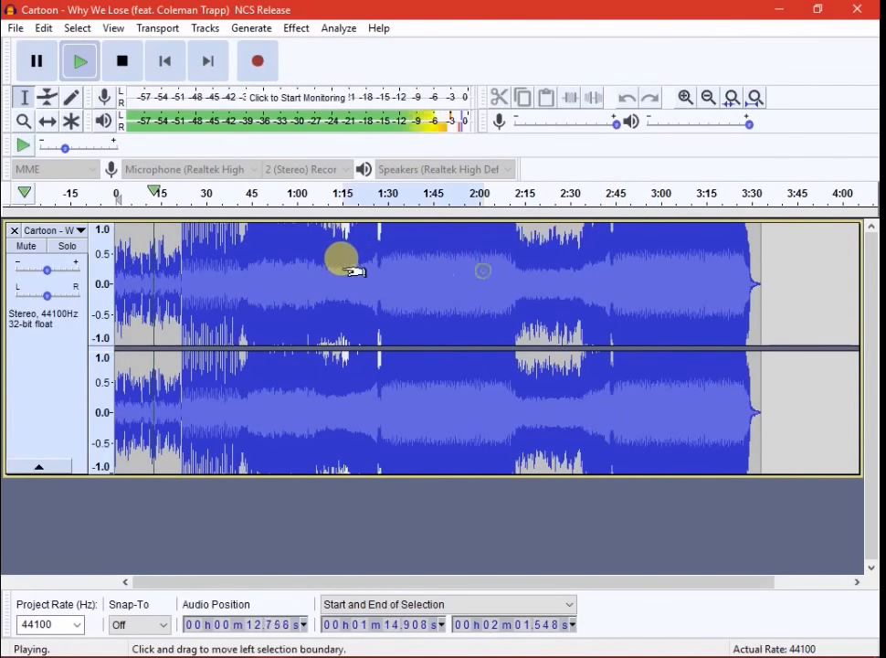
left_click_drag(280, 258, 217, 251)
left_click_drag(384, 278, 450, 274)
left_click_drag(484, 287, 548, 283)
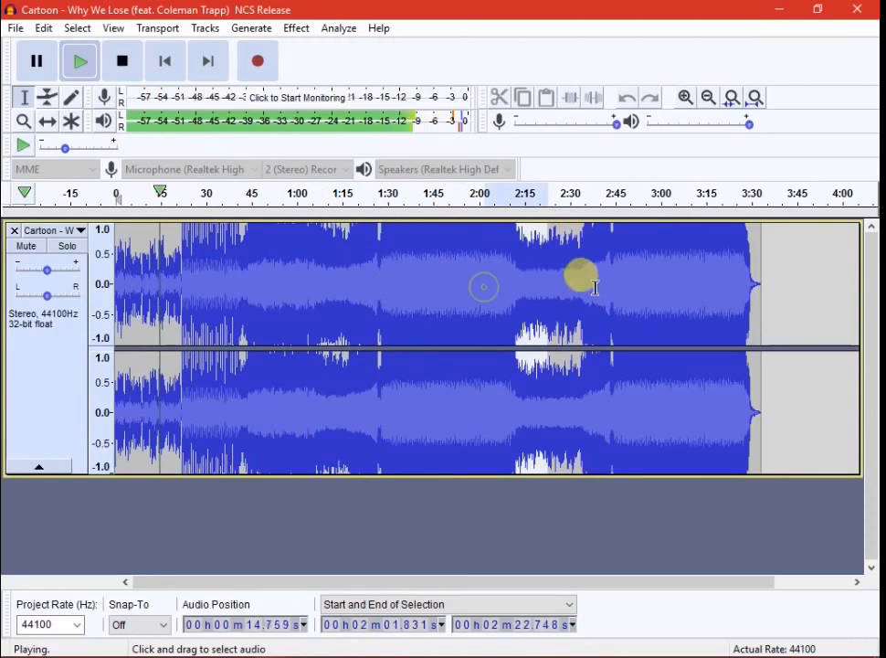
Step: Stop playback, lower the whole track's amplitude to about 0.1 with the Envelope tool, and play from the selection's start
left_click(48, 96)
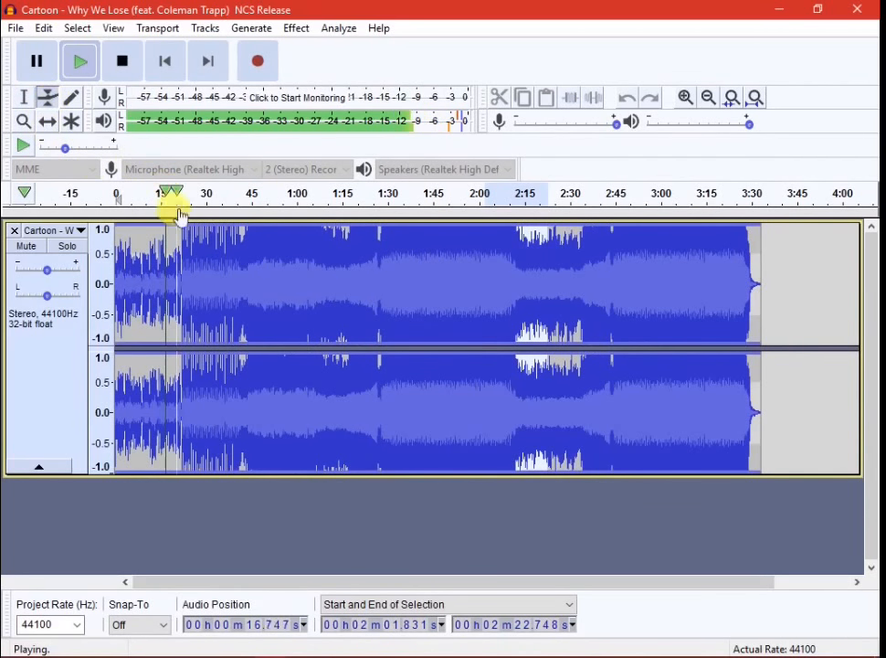
left_click(122, 61)
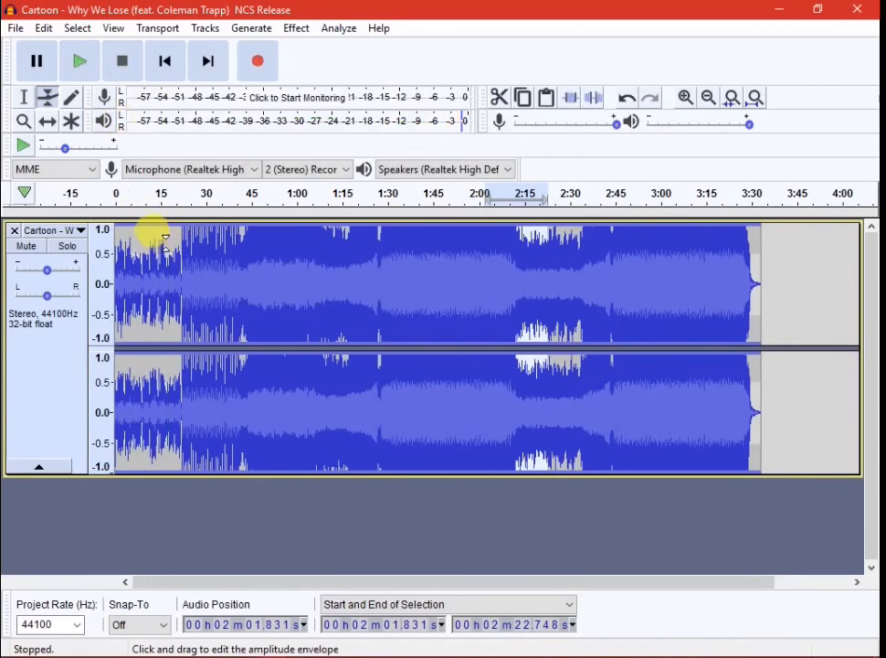
left_click_drag(166, 234, 157, 271)
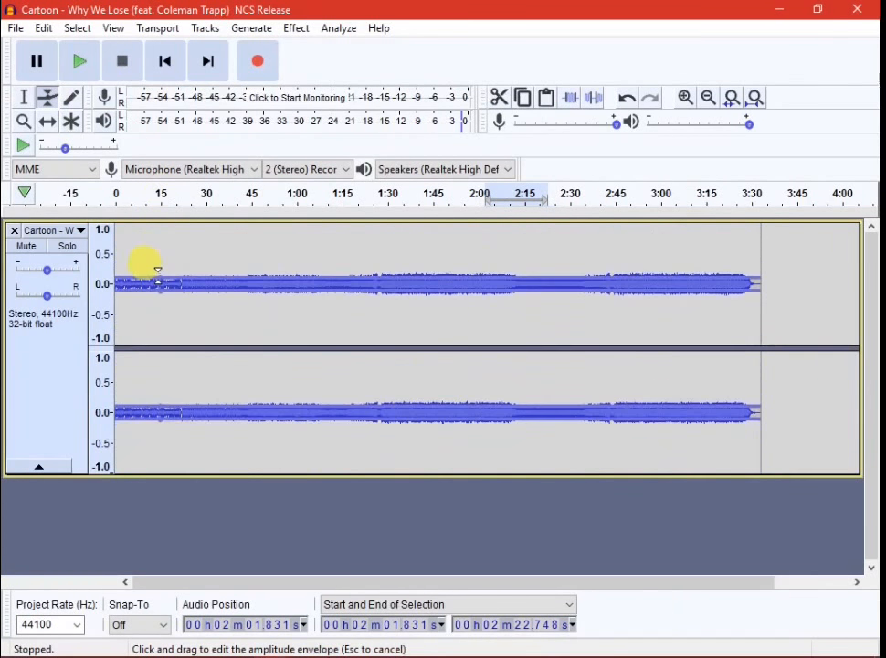
left_click(79, 60)
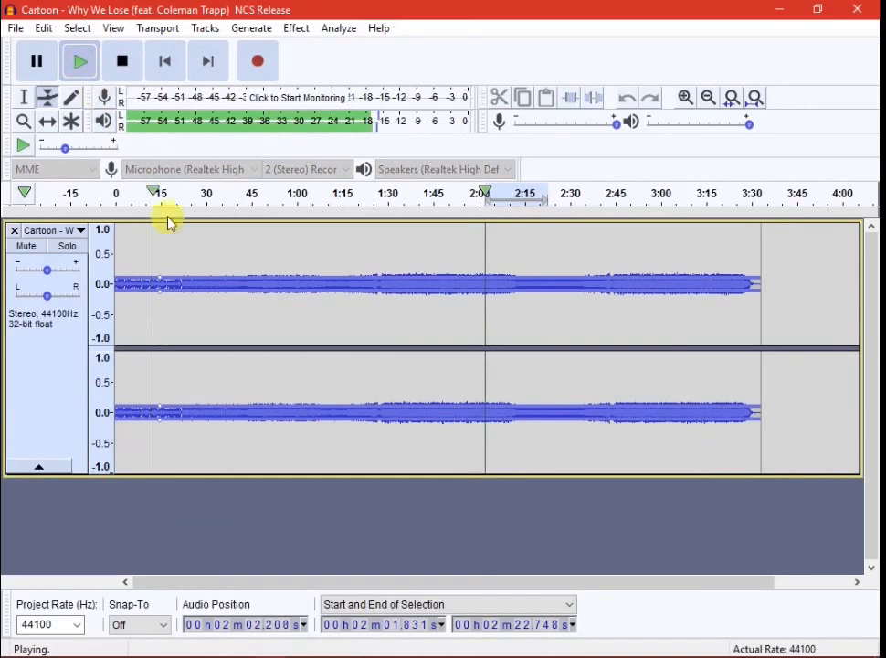
Step: Place the cursor at about 0:20.6 and play the quietened track from several points between about 0:02 and 0:17
left_click_drag(178, 214, 159, 216)
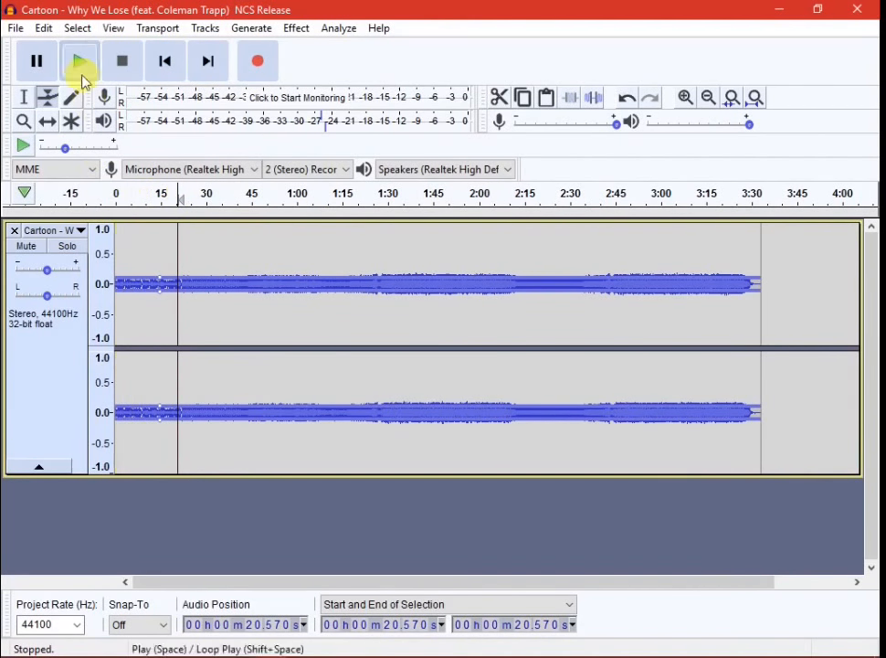
left_click(123, 190)
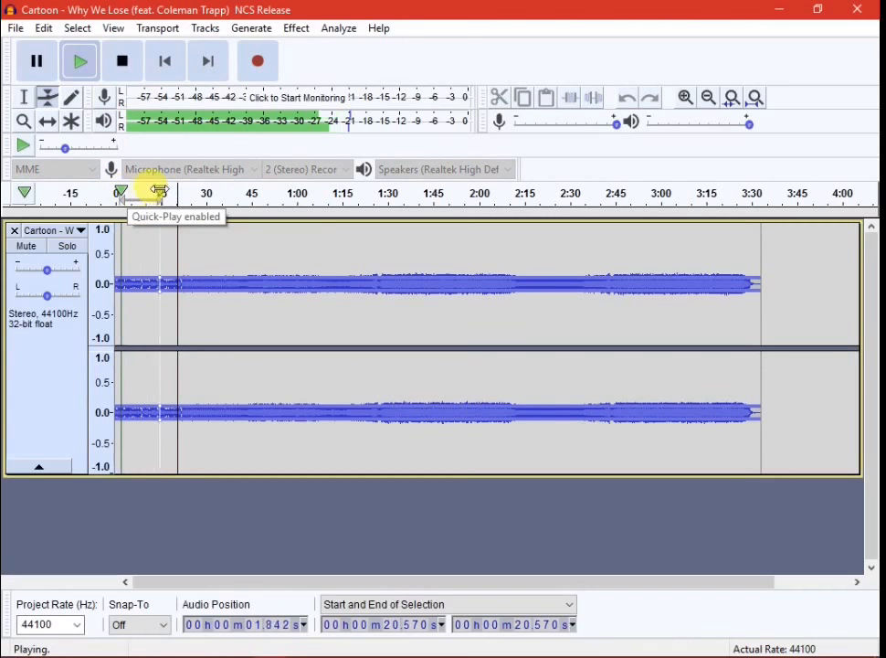
left_click(142, 190)
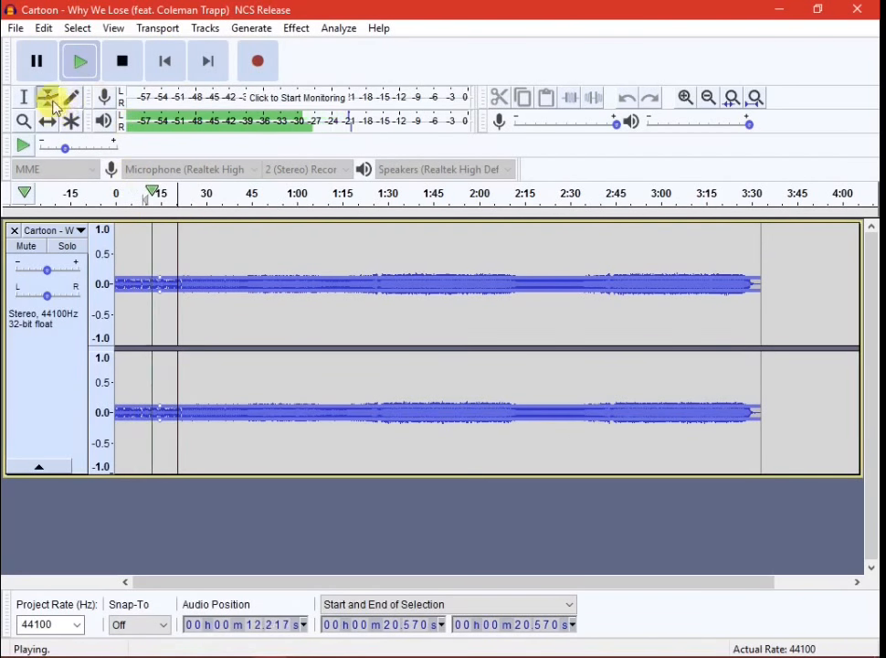
left_click(165, 193)
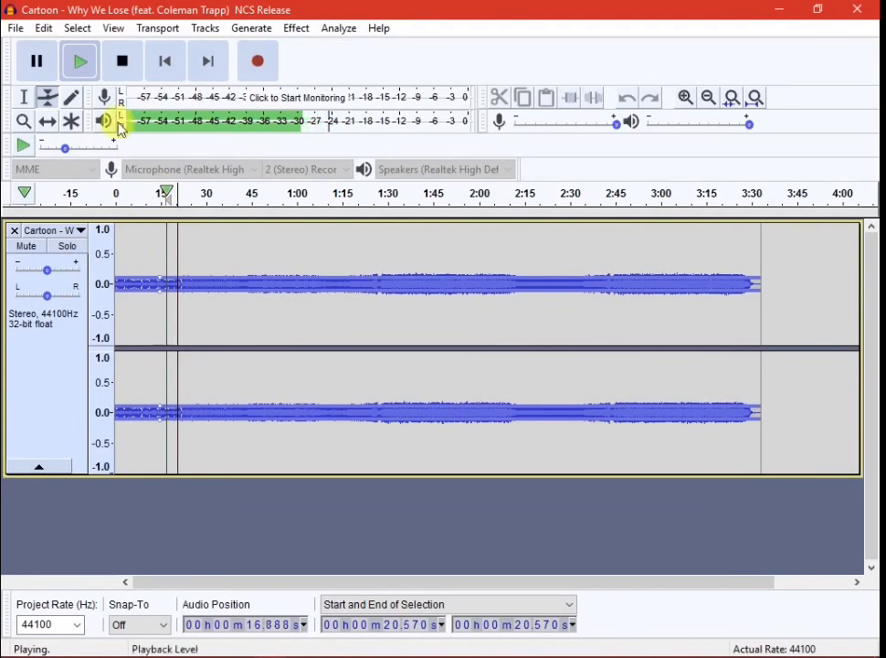
Step: Raise the whole track's amplitude envelope to about 0.7 and listen briefly to the result
left_click(126, 64)
left_click_drag(159, 274, 153, 228)
left_click(79, 79)
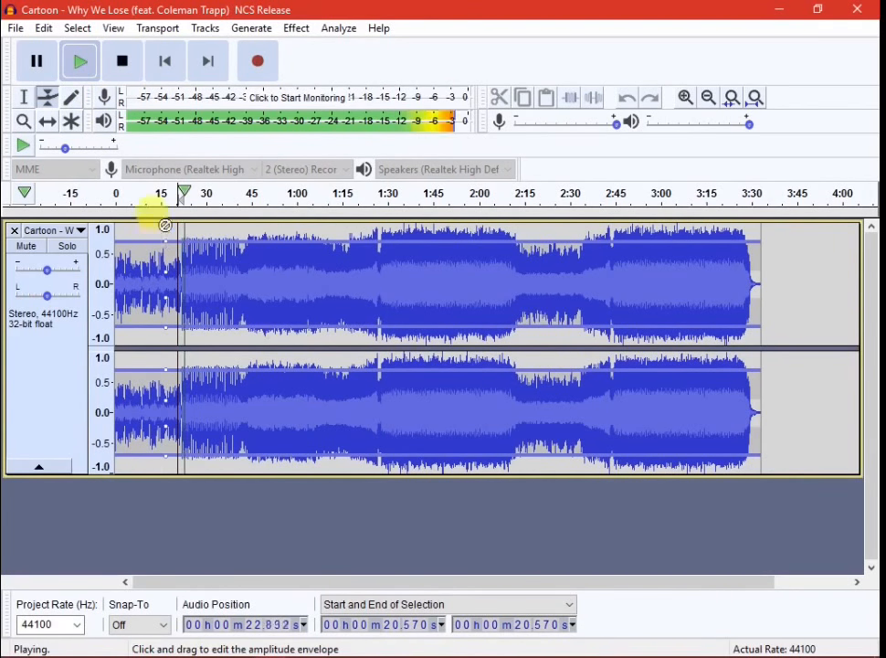
left_click(126, 64)
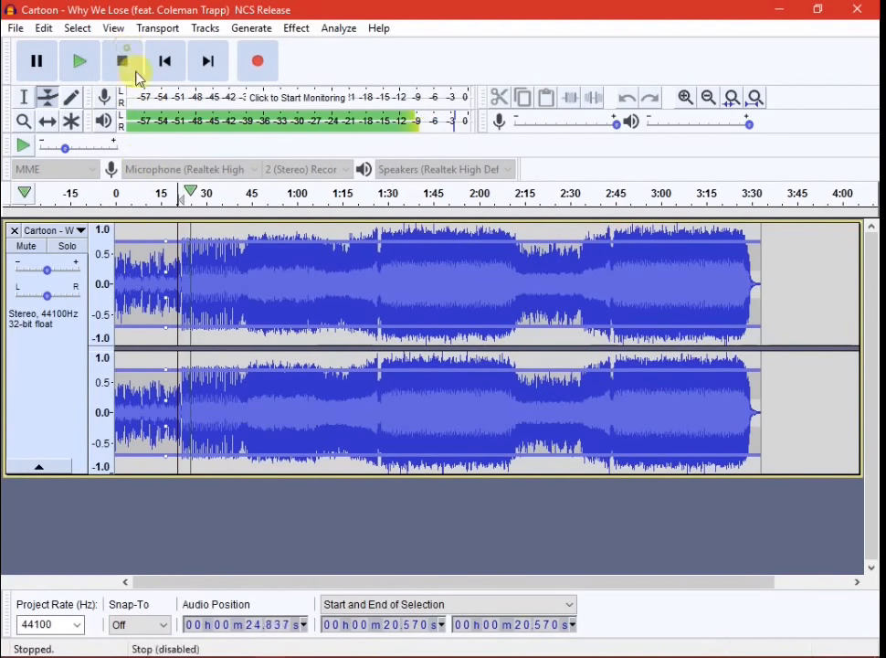
Step: Try shaping the envelope with a dip at about 0:13 and a rise after it, and play that passage from about 0:06
left_click_drag(154, 228, 134, 248)
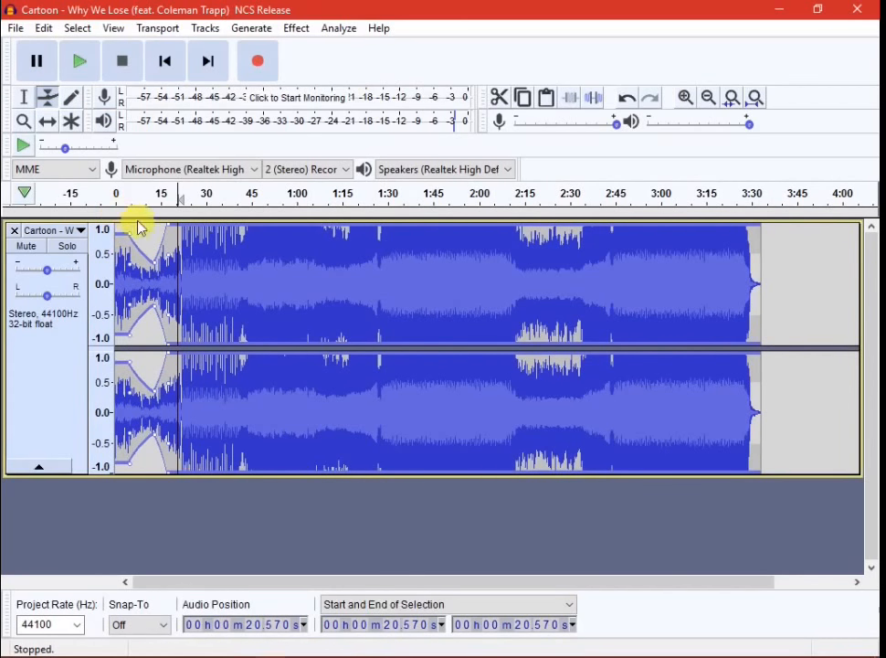
left_click(125, 193)
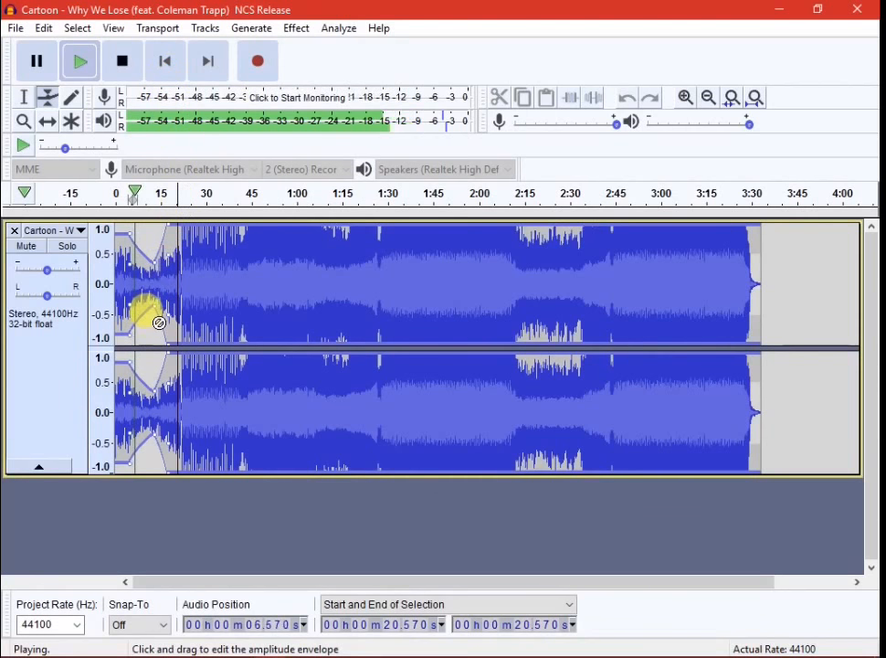
key("space")
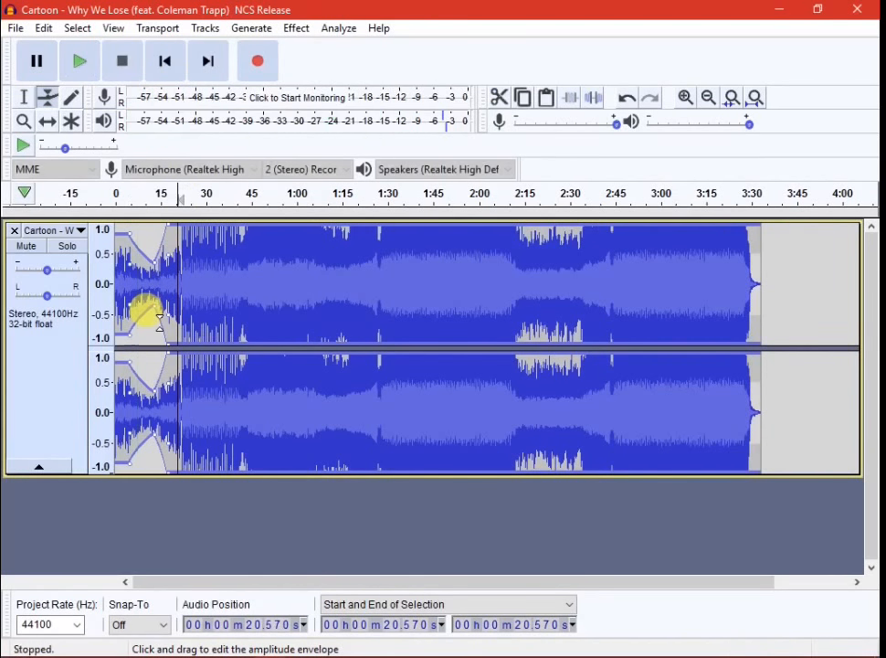
left_click(133, 194)
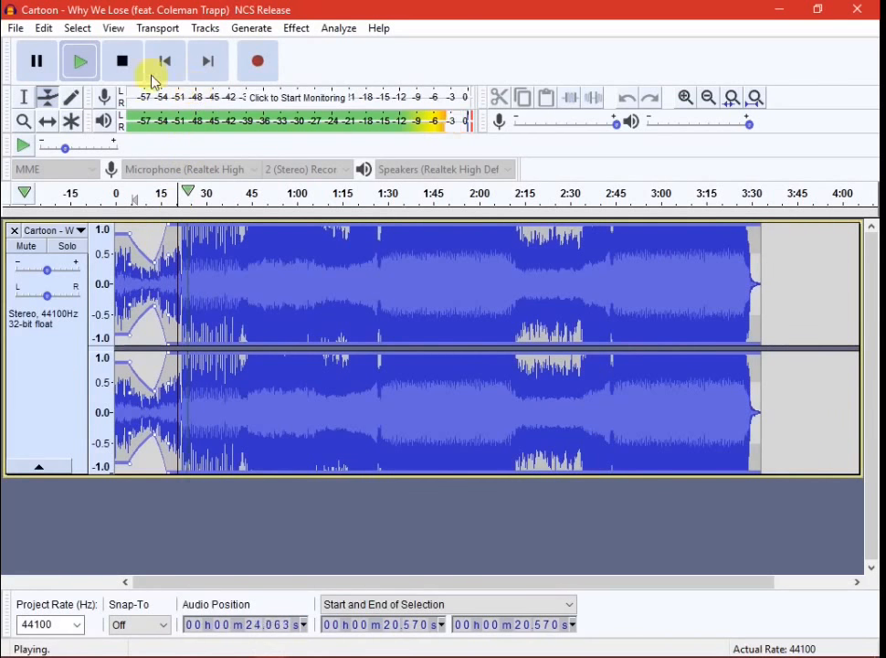
left_click(122, 61)
Step: Practise zooming in and out of the waveform with the Zoom tool and return to the start of the track
left_click(150, 239)
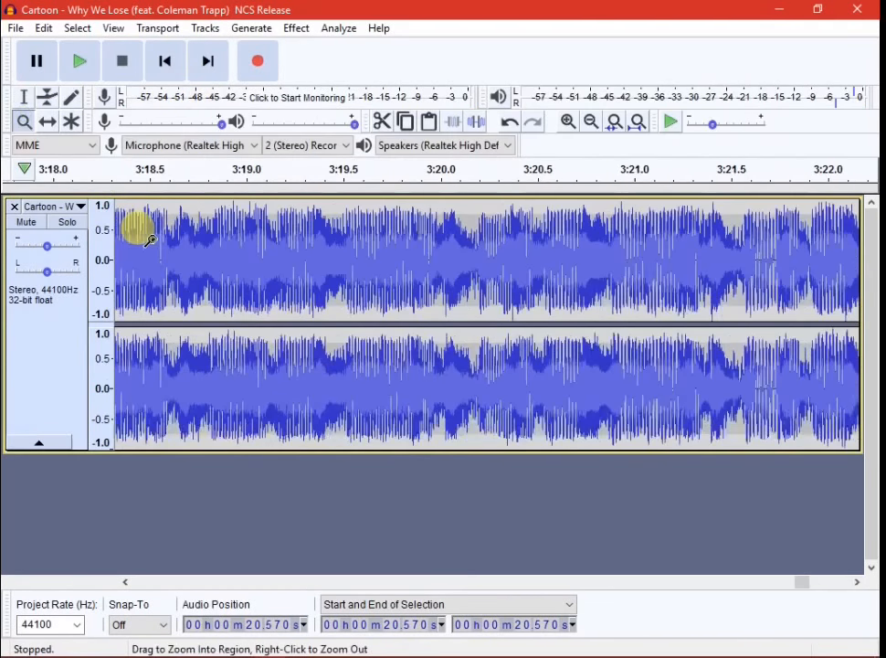
right_click(149, 239)
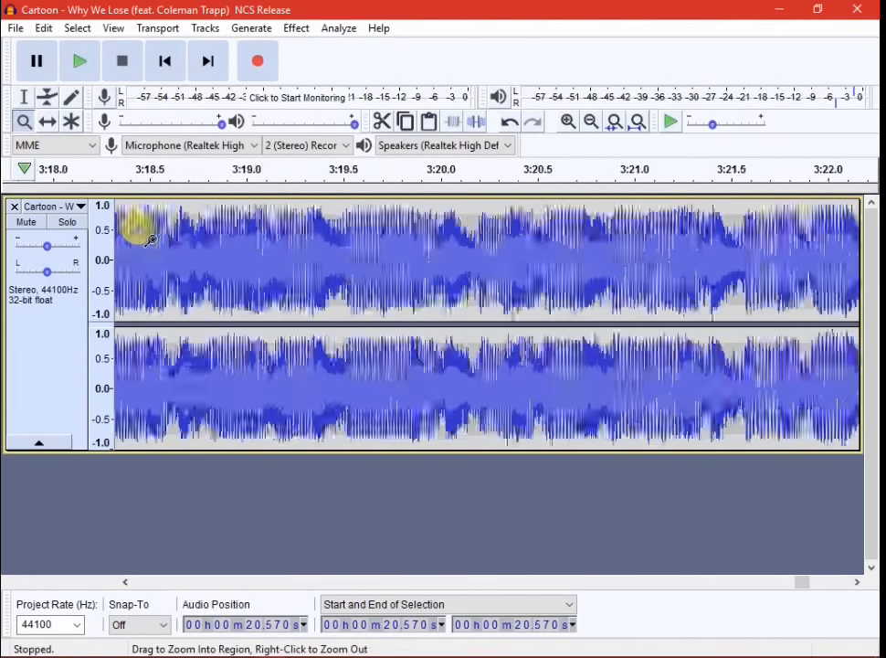
right_click(149, 240)
right_click(151, 239)
left_click(149, 239)
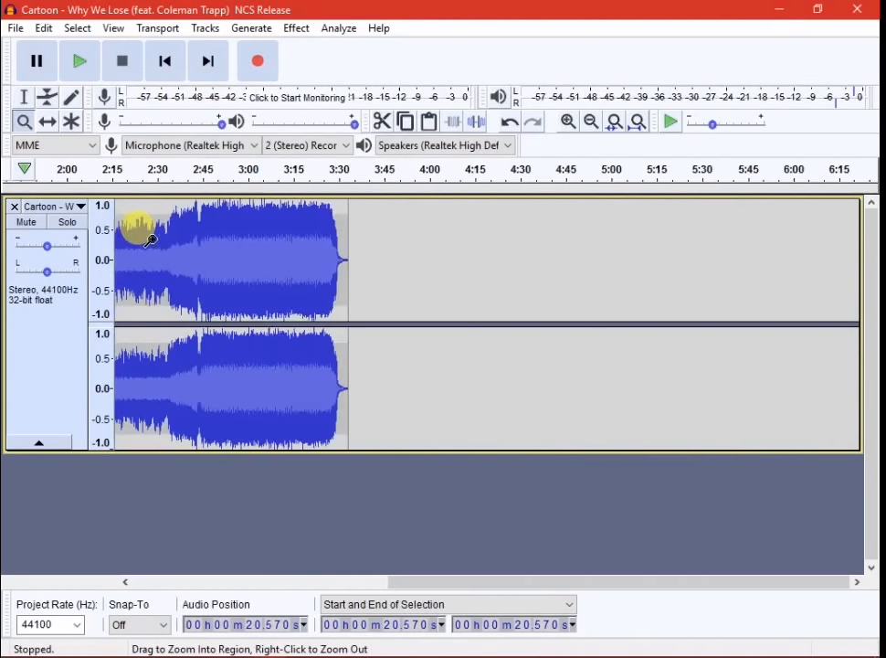
left_click(150, 240)
left_click(149, 240)
left_click(150, 238)
right_click(150, 239)
right_click(150, 239)
right_click(150, 239)
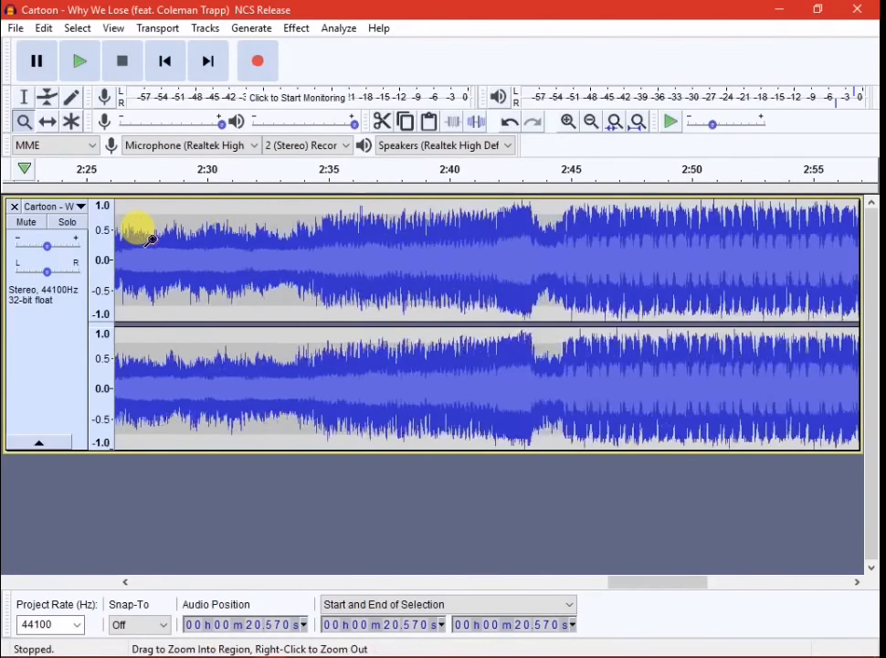
right_click(150, 240)
right_click(150, 239)
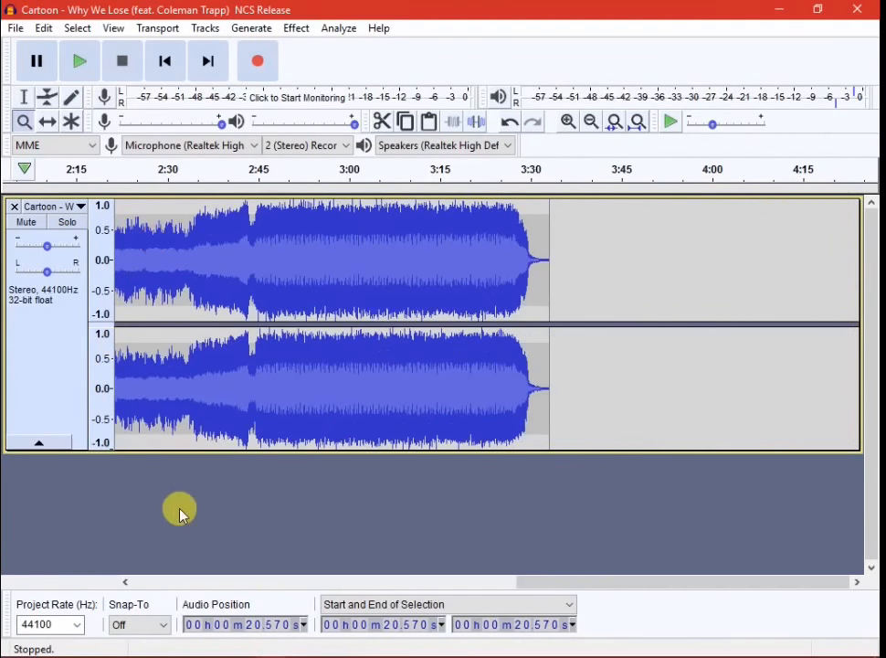
left_click(316, 586)
left_click(316, 586)
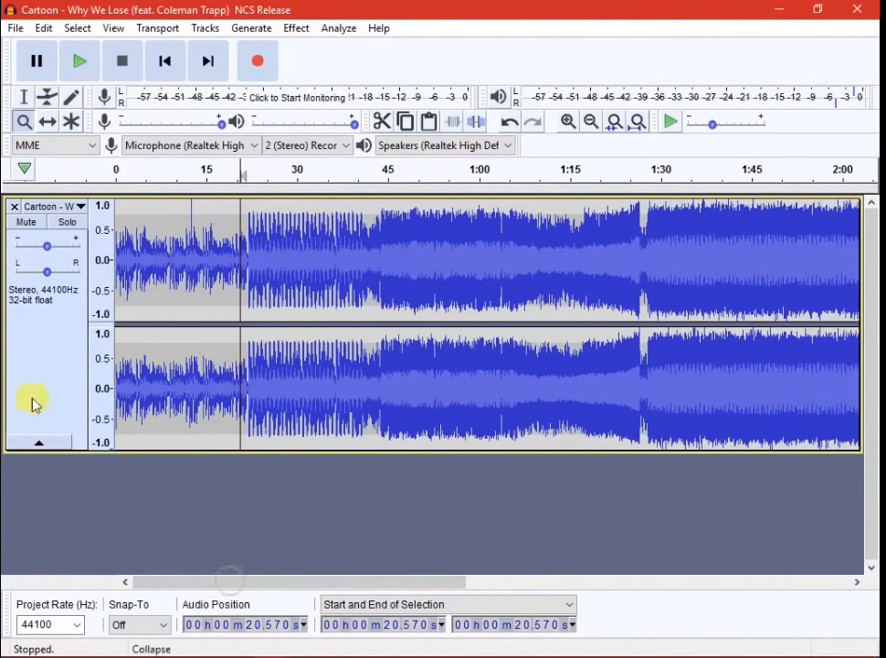
Step: Shift the track along the timeline with the Time Shift tool, to about 0:42 and back, finishing with its start at about 0:05
left_click(48, 122)
left_click_drag(176, 218, 478, 245)
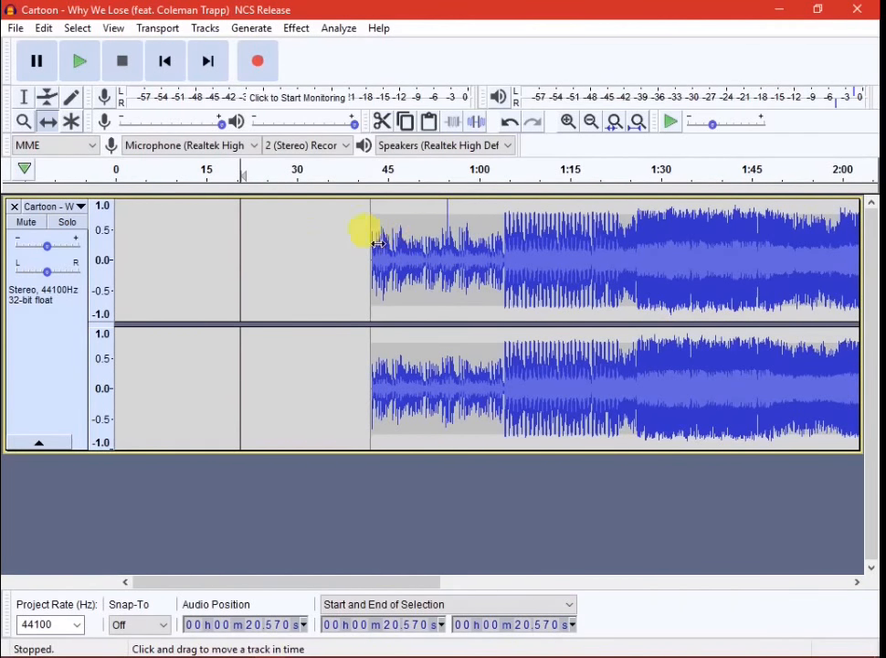
left_click_drag(377, 244, 32, 286)
left_click_drag(232, 274, 14, 317)
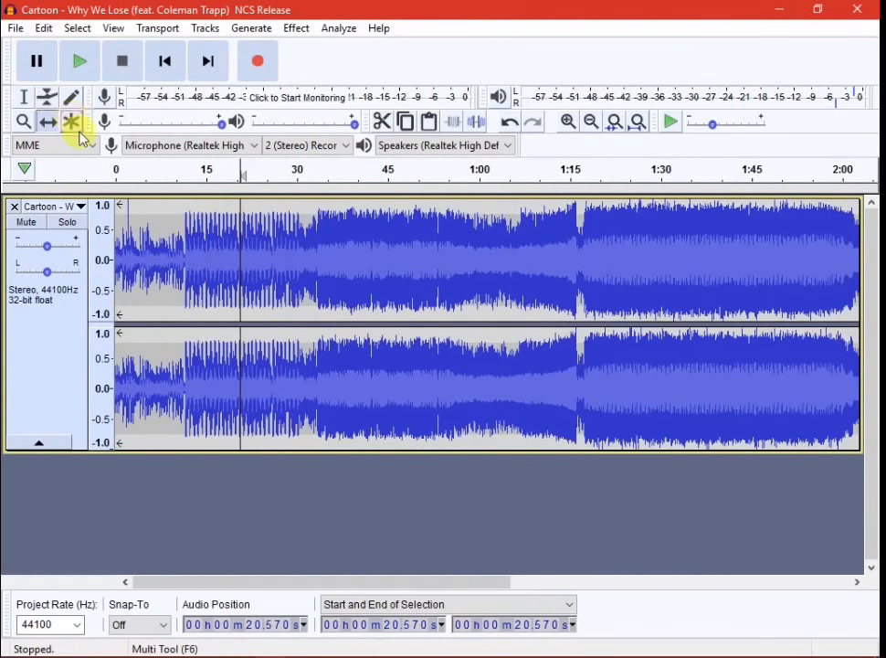
left_click_drag(126, 206, 5, 271)
Step: Check the recording meter's commands, and try the recording and playback level controls while the track plays from about 0:10
left_click(105, 102)
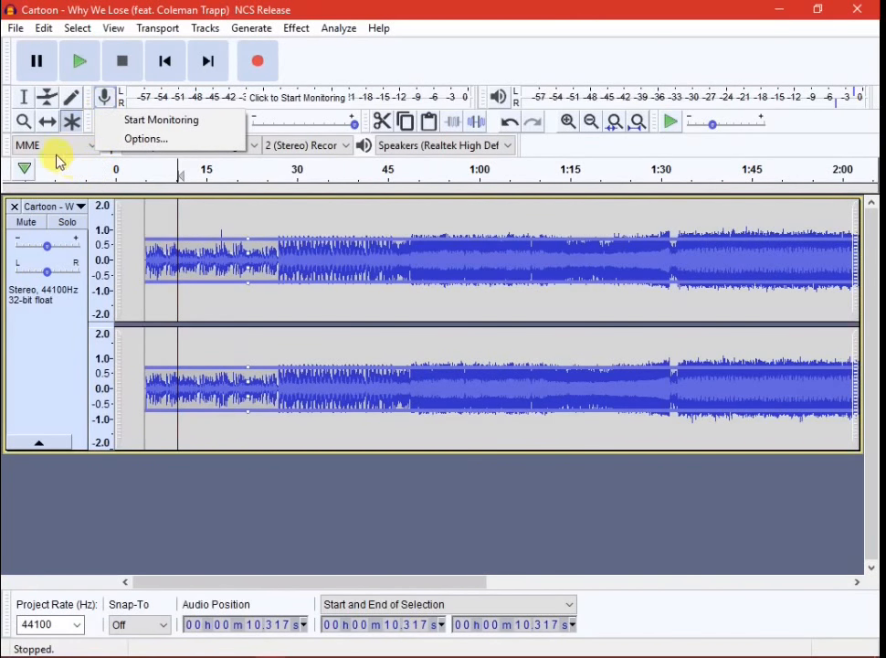
left_click(60, 168)
left_click(78, 64)
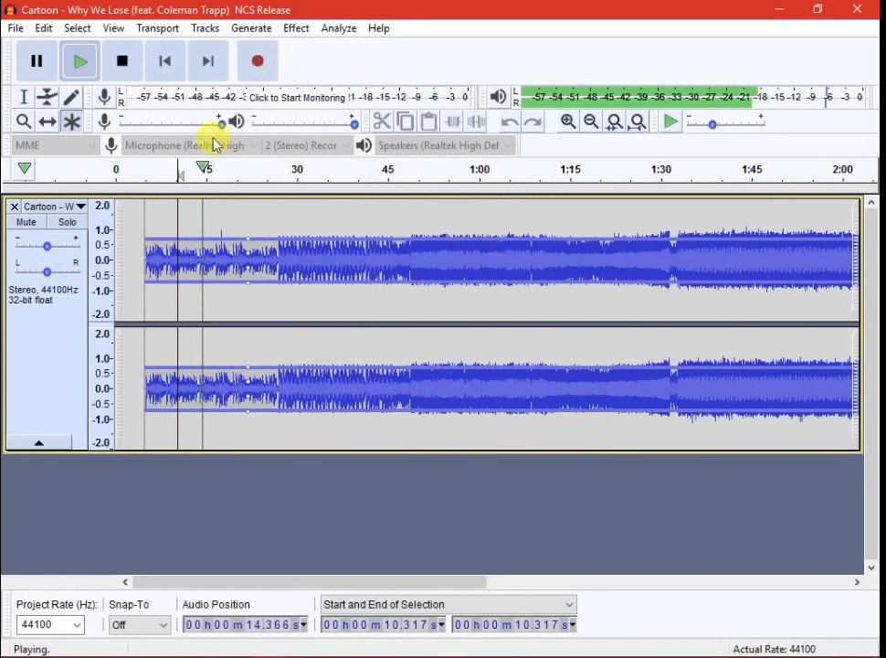
left_click_drag(221, 122, 238, 145)
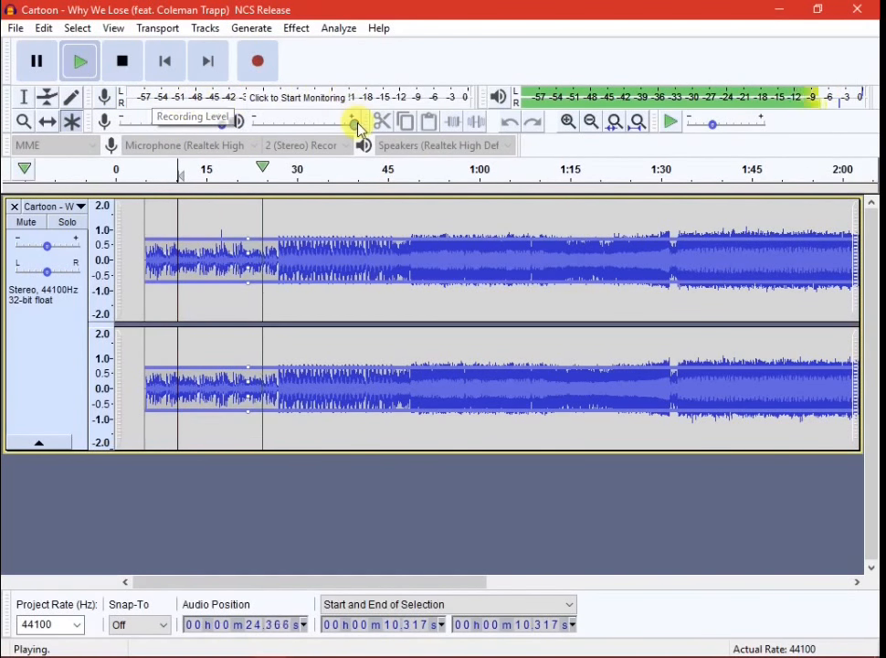
left_click_drag(355, 122, 423, 148)
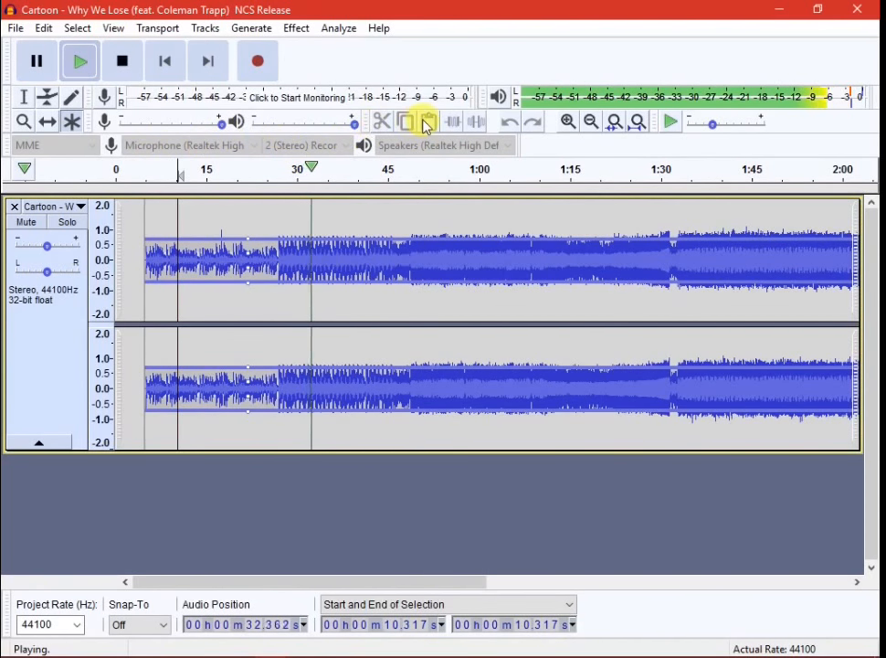
Step: Review the playback meter's refresh rate, style, type and orientation options and accept them as they are
left_click(498, 96)
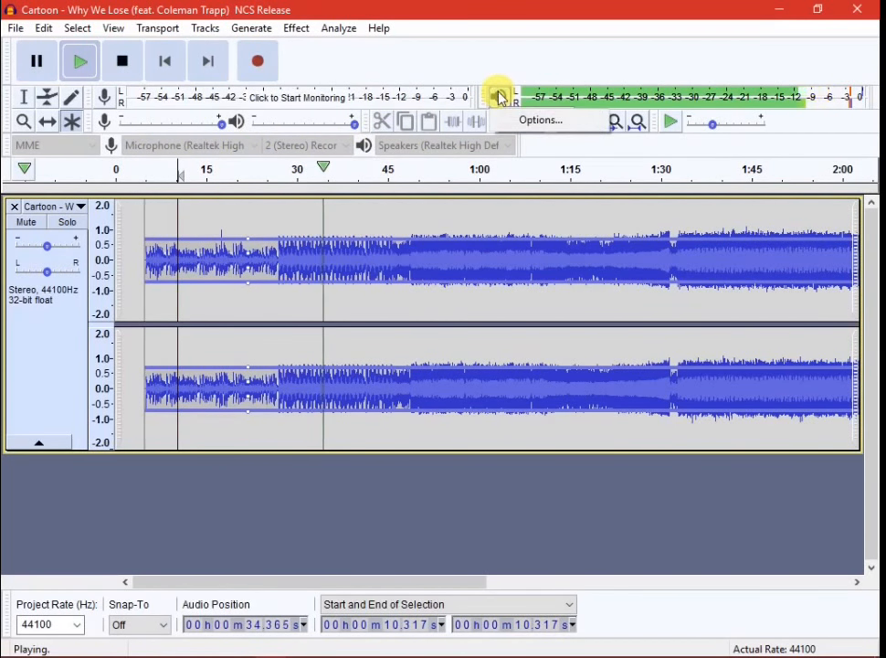
left_click(500, 97)
left_click(501, 100)
left_click(514, 121)
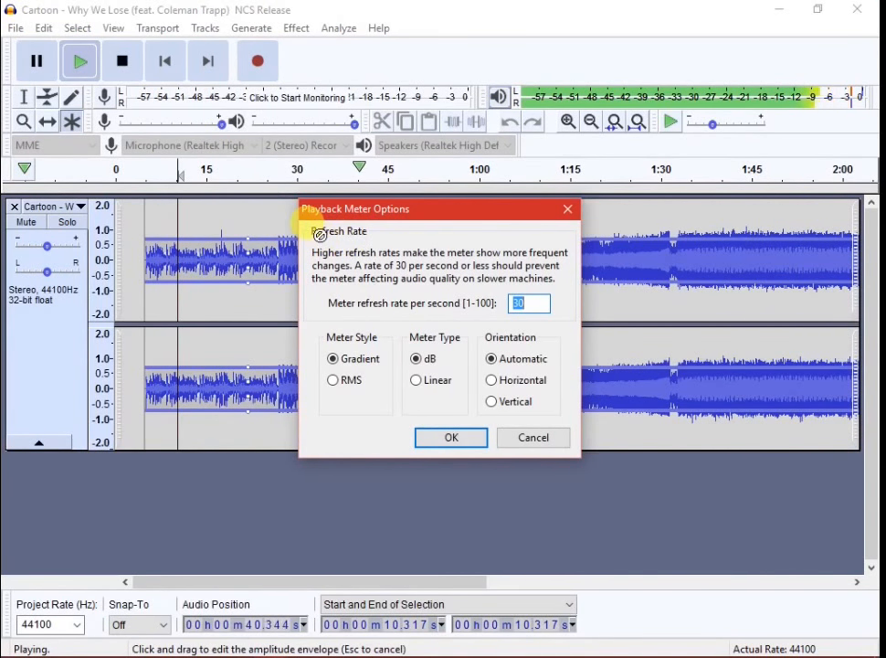
left_click(466, 444)
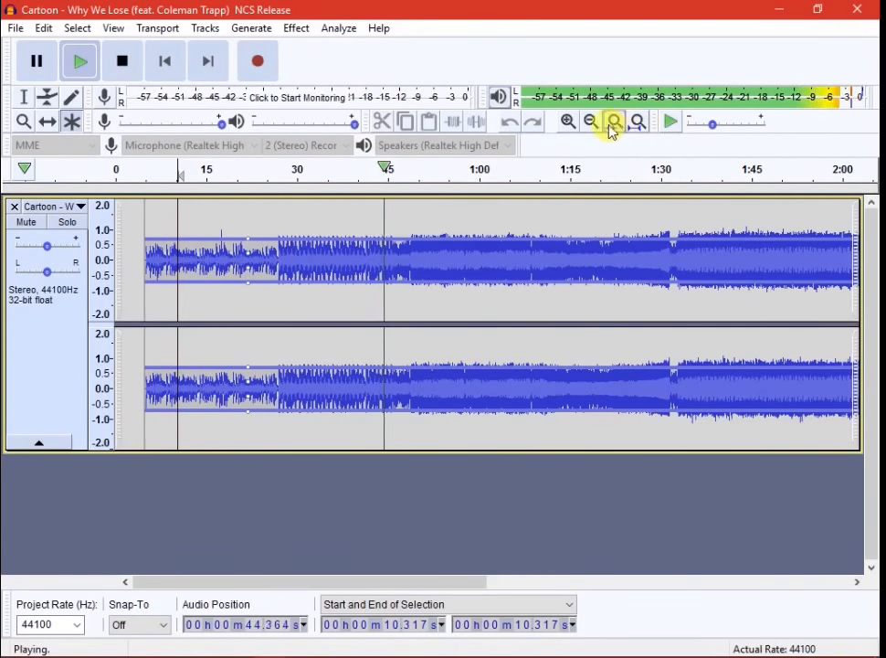
Step: Try the zoom in, zoom out and zoom to selection commands, and fit the whole project in the window
left_click(567, 123)
left_click(587, 126)
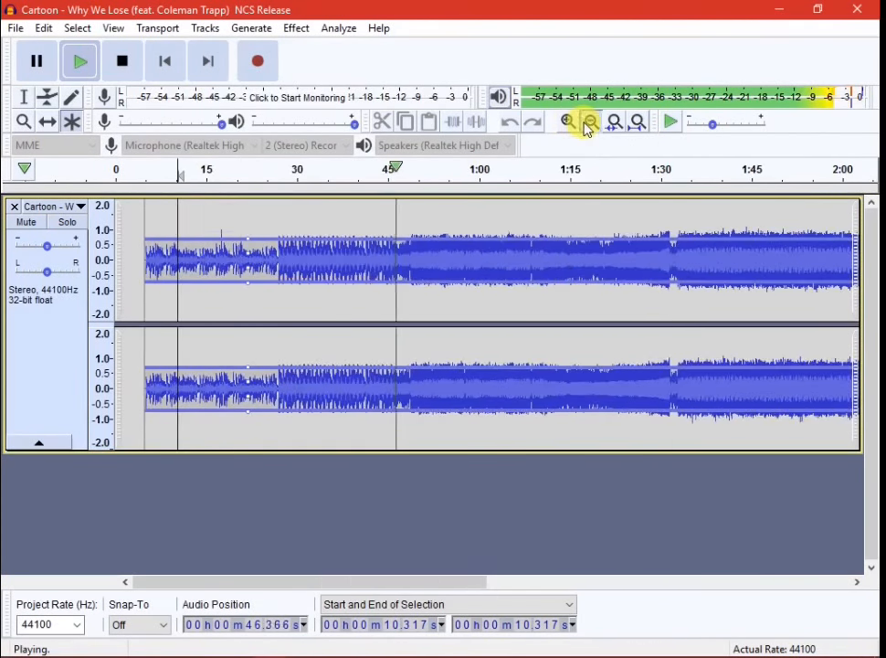
left_click(587, 126)
left_click(587, 126)
left_click(587, 126)
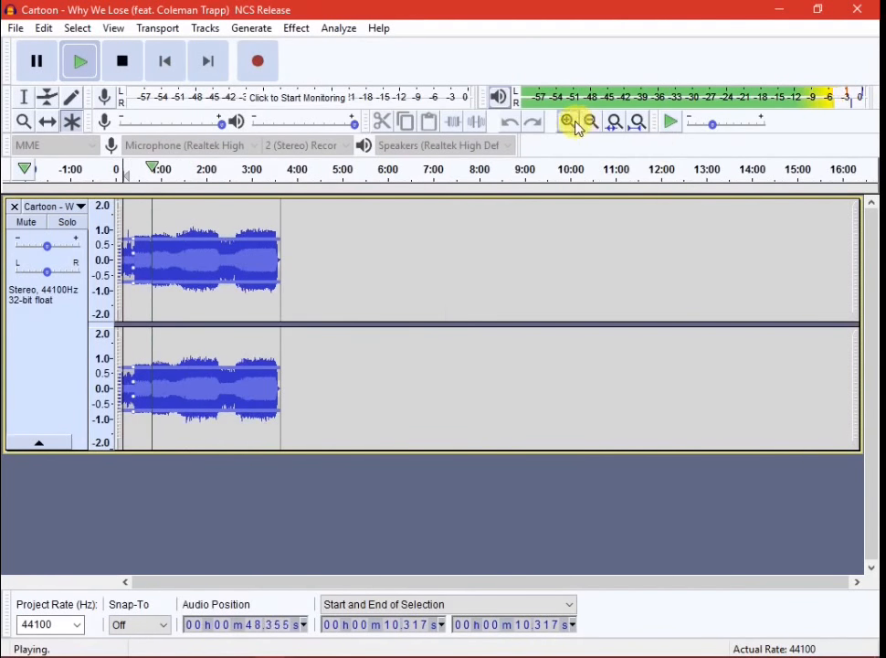
left_click(572, 123)
left_click(615, 126)
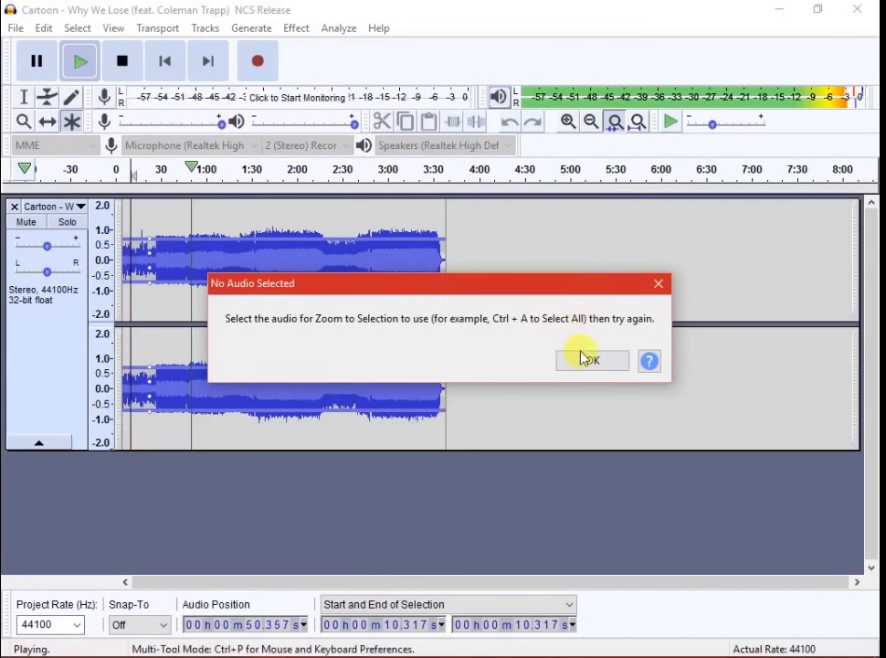
left_click(585, 362)
left_click(637, 124)
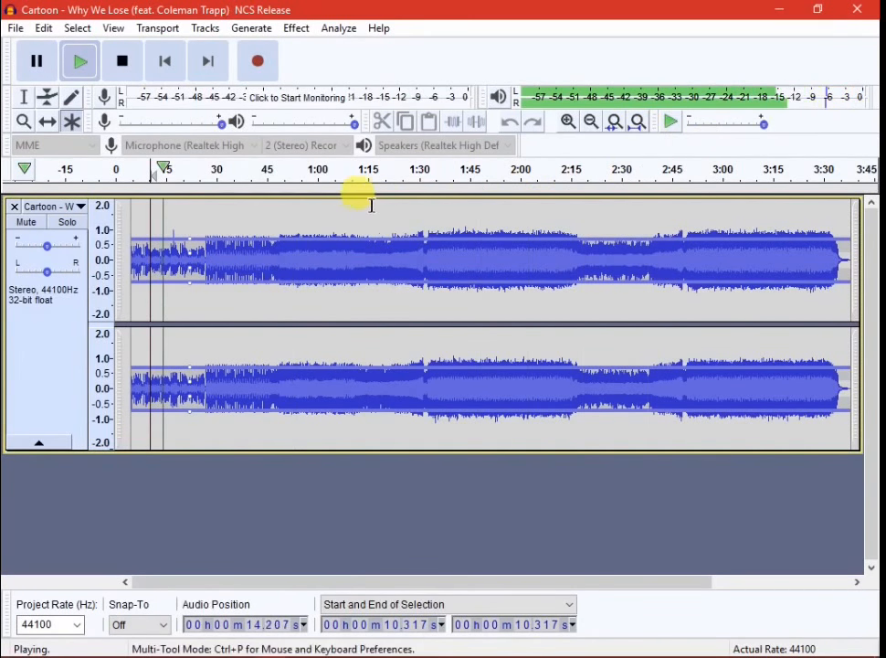
Step: Play the track from about 1:26 and lower the play-at-speed setting from its maximum to slightly above the middle
left_click_drag(332, 191, 406, 192)
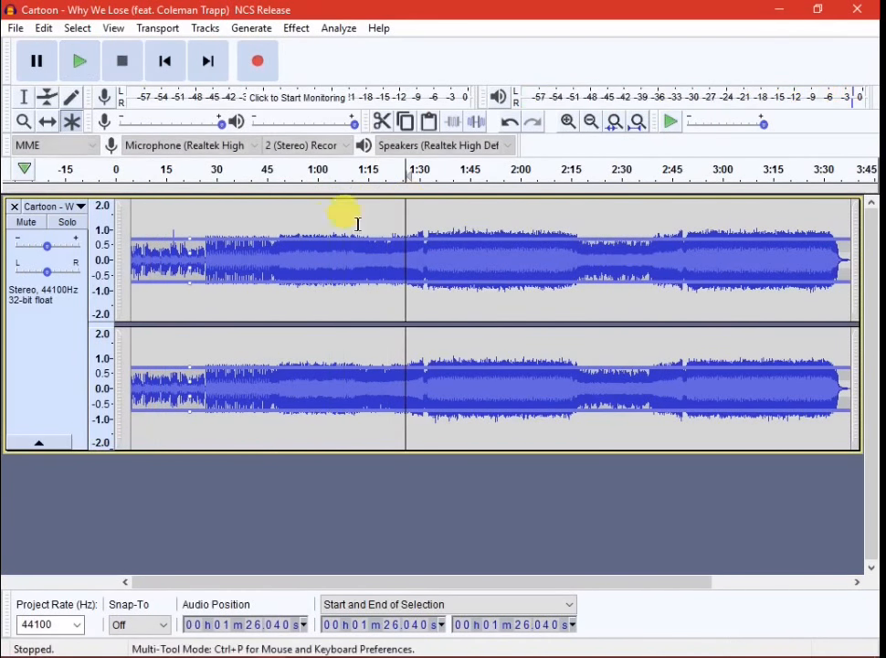
left_click(405, 192)
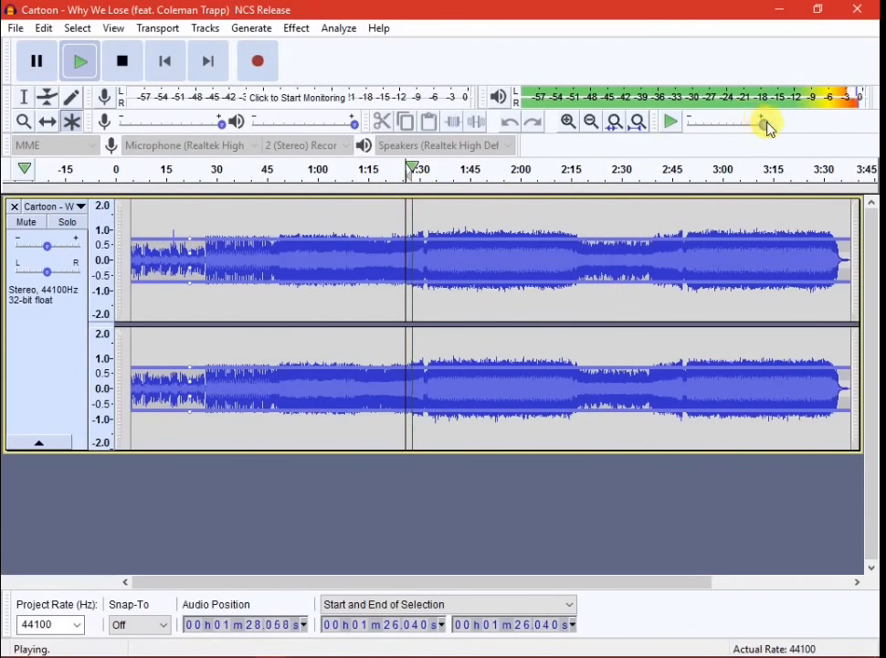
left_click_drag(764, 123, 727, 124)
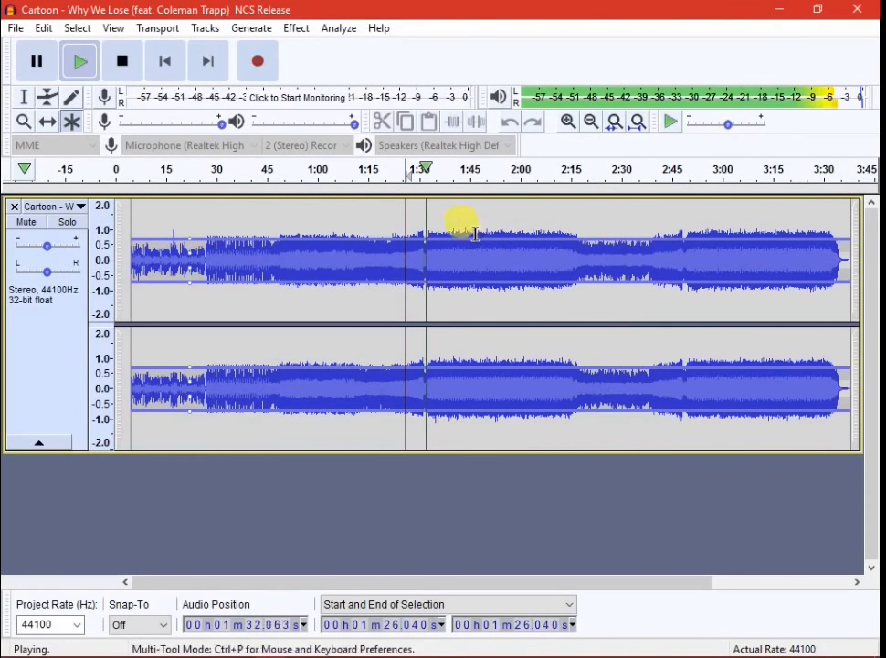
Step: Select the audio from about 1:46.9 to 2:09.7, disable the timeline tooltips, and play from about 1:55
left_click_drag(476, 213, 553, 226)
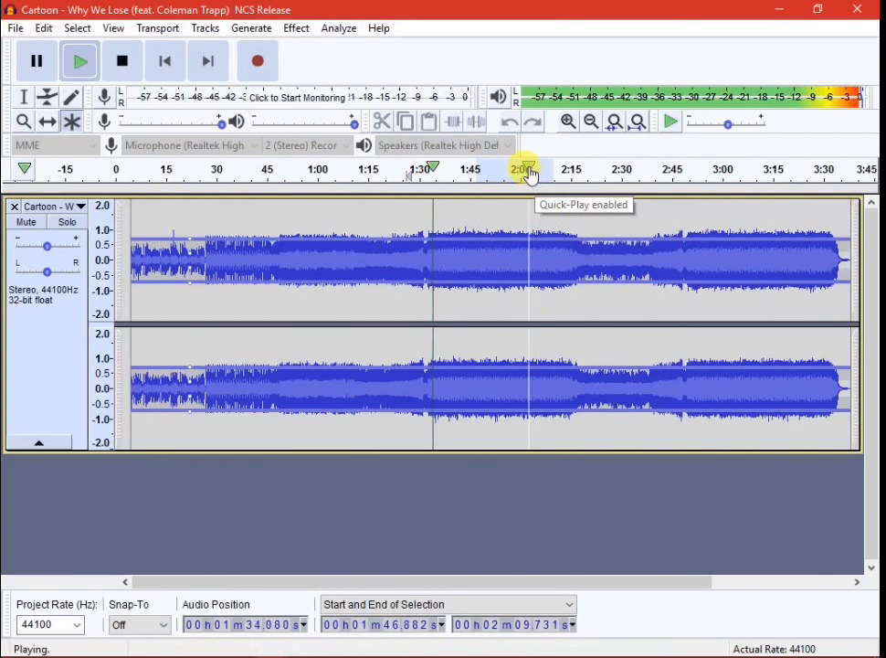
right_click(528, 173)
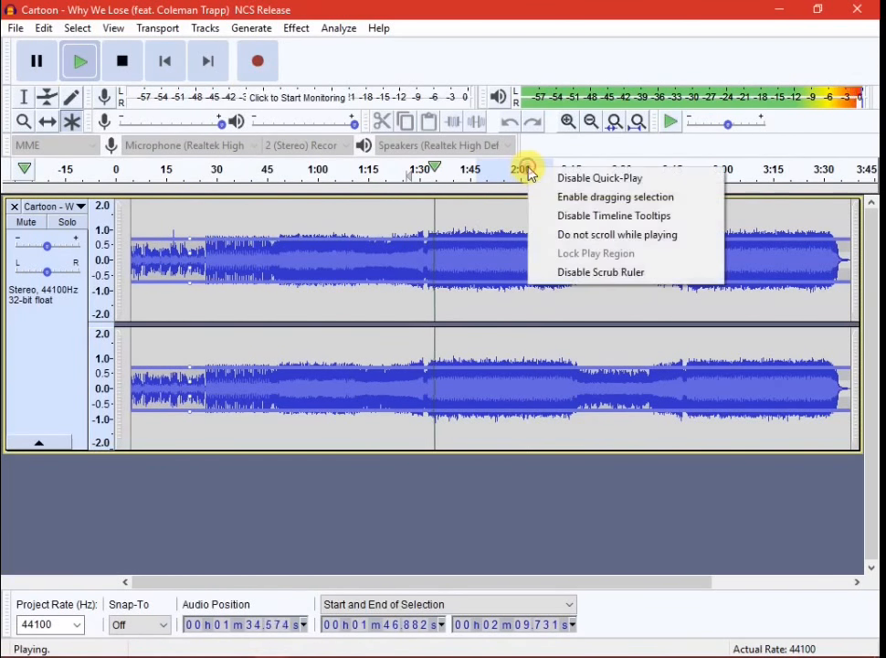
left_click(573, 215)
left_click(504, 171)
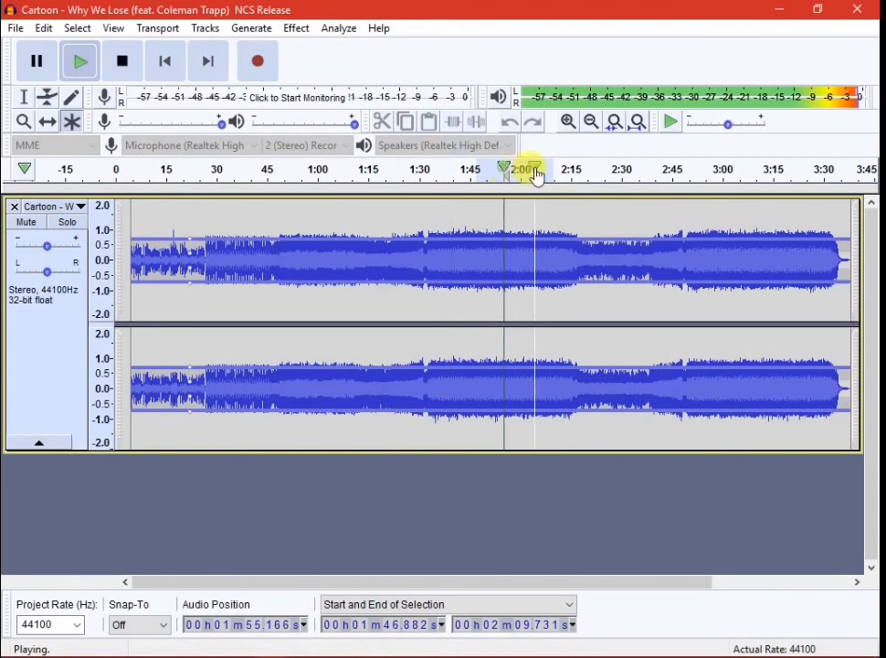
Step: Play the track from about 2:04 on the timeline and stop playback
left_click(535, 171)
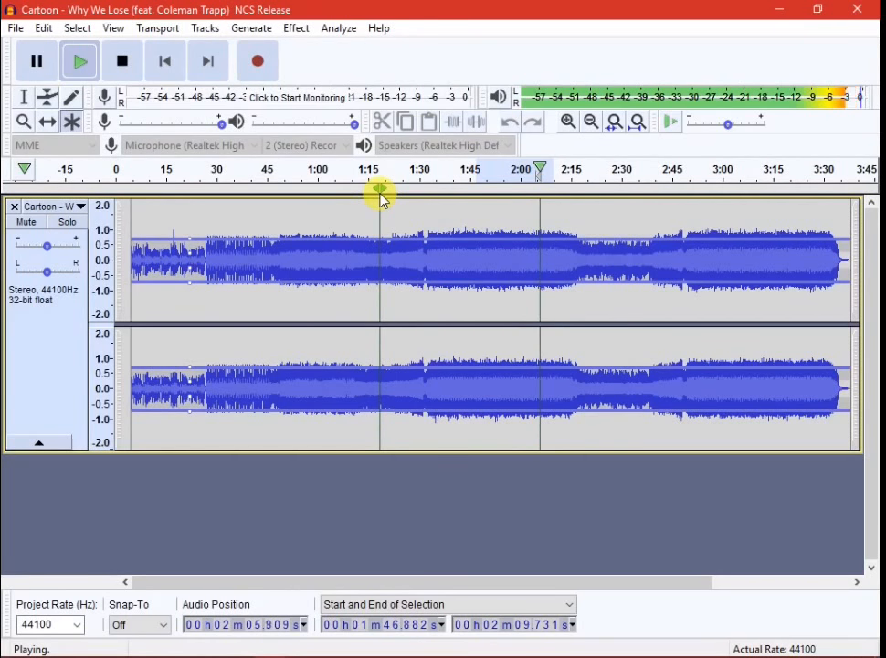
left_click(122, 61)
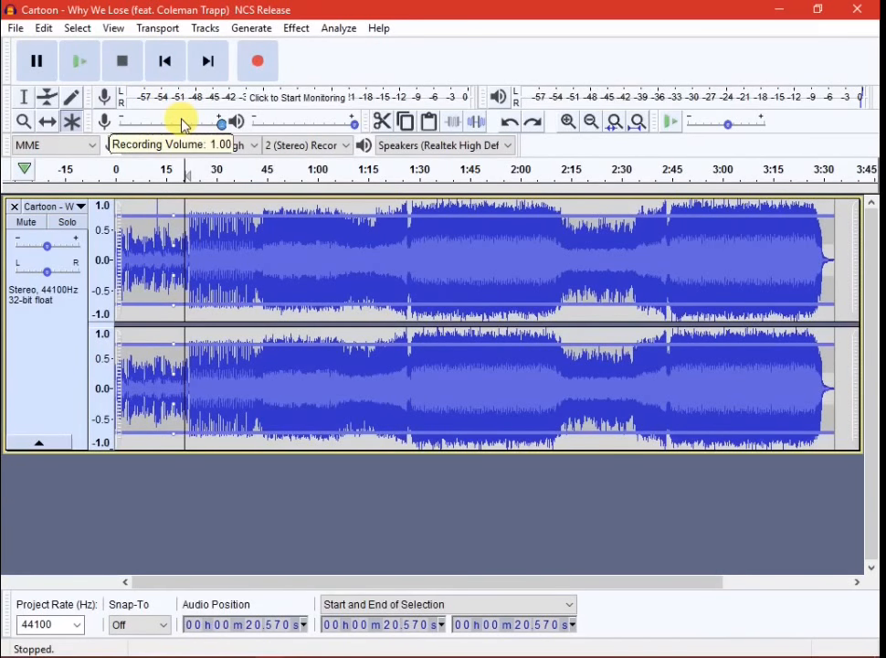
Step: Undo all the changes back through the song import, and redo the import
key("ctrl+z")
key("ctrl+z")
key("ctrl+z")
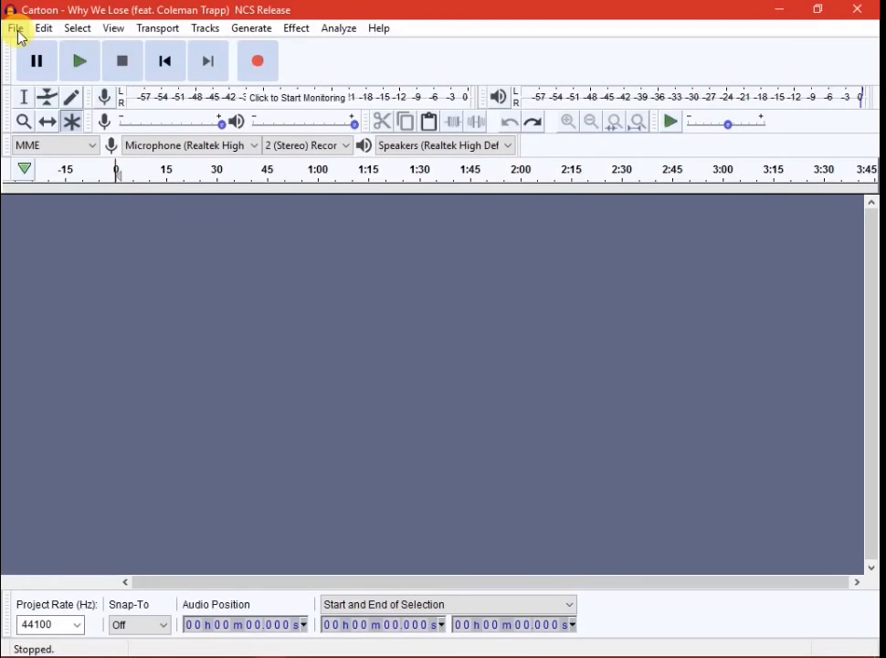
left_click(44, 29)
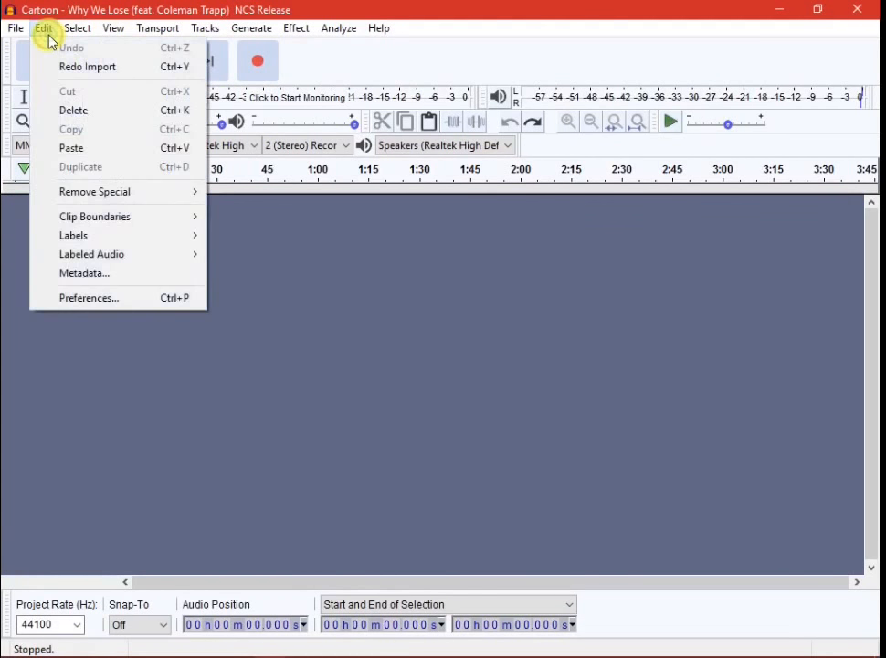
left_click(75, 74)
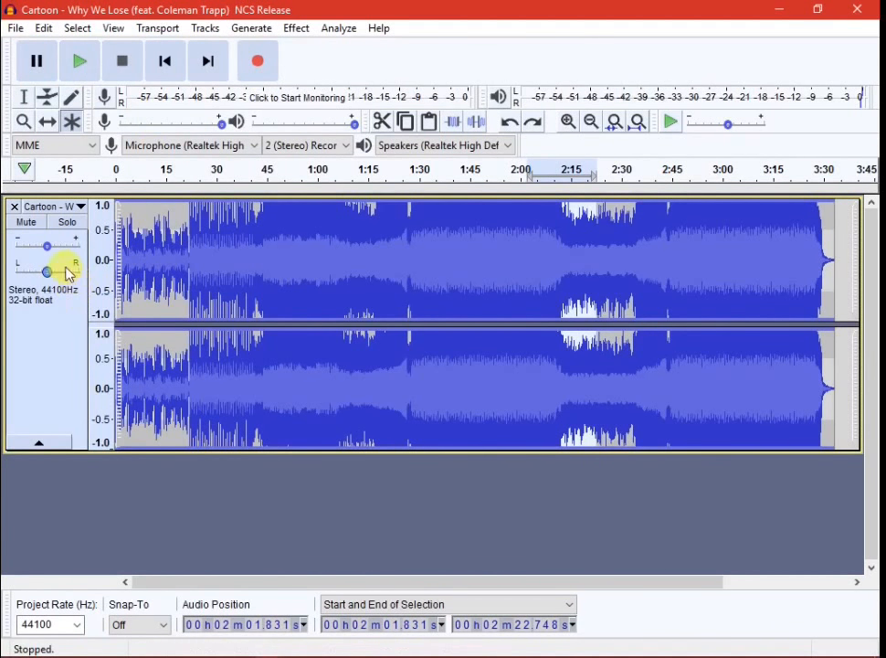
Step: Play the song's first 55 seconds or so, trying the track's gain up to its maximum and back down, plus its left-right pan
left_click(78, 64)
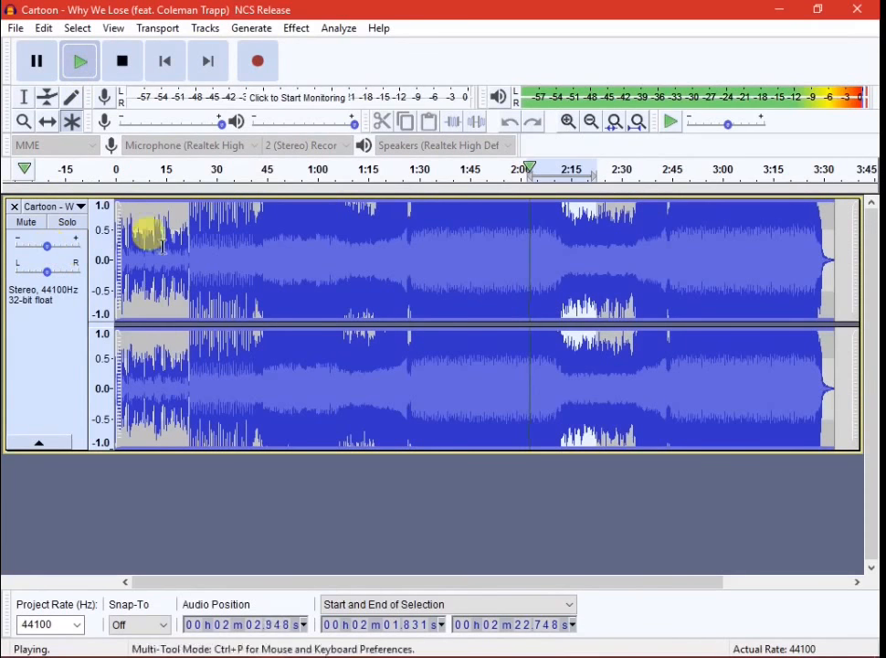
left_click_drag(306, 181, 53, 162)
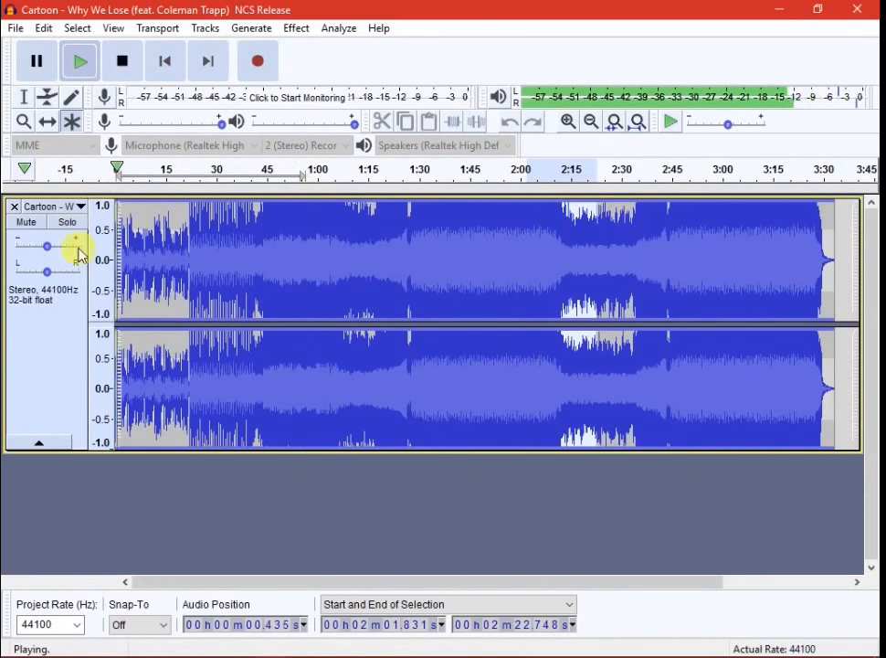
left_click_drag(50, 254, 91, 265)
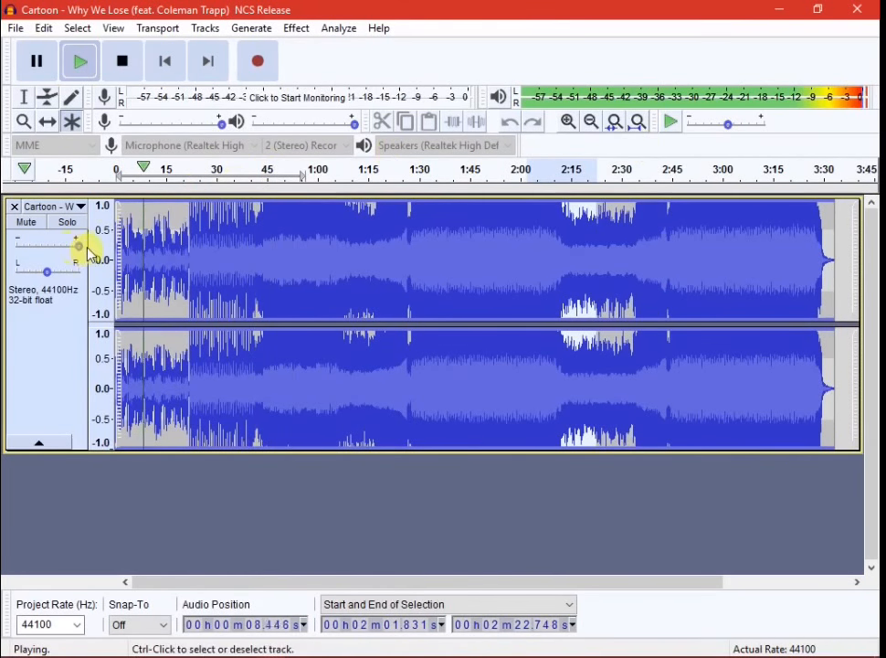
left_click_drag(88, 252, 21, 262)
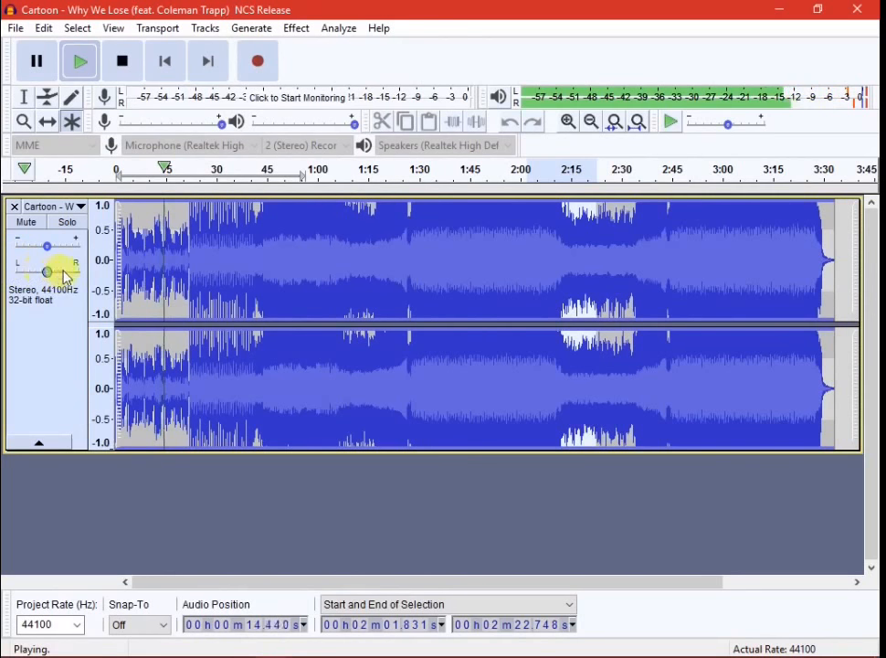
mouse_move(43, 277)
left_mouse_down()
mouse_move(10, 272)
mouse_move(81, 269)
mouse_move(37, 275)
mouse_move(52, 279)
mouse_move(43, 279)
left_mouse_up()
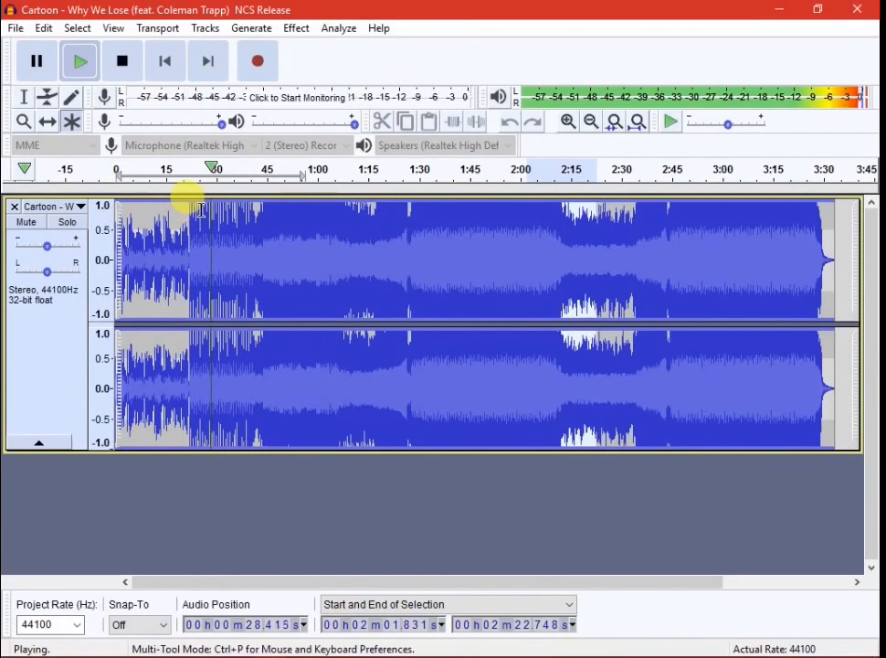
Step: Select the entire song track and stop playback
left_click(54, 336)
key("space")
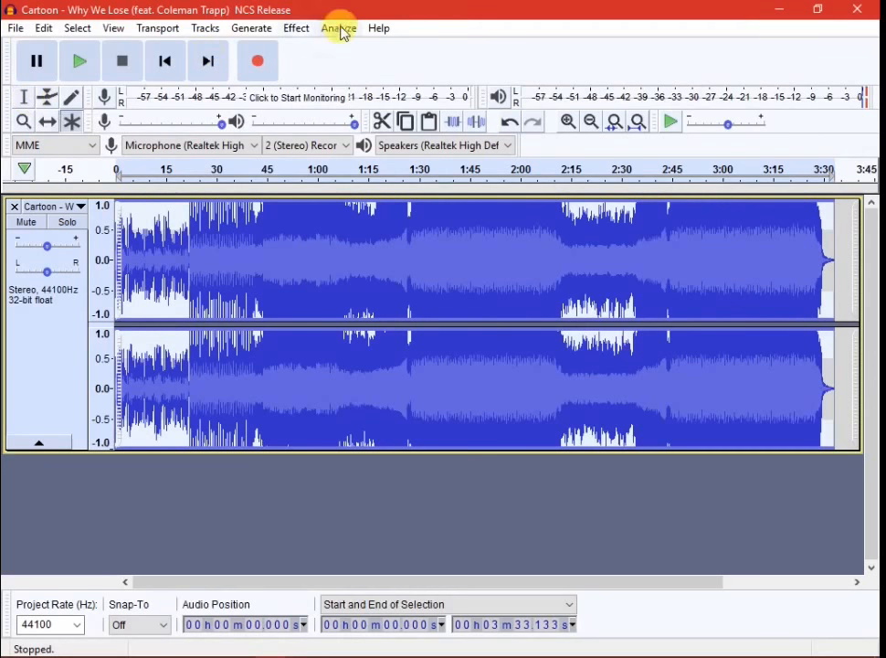
left_click(294, 30)
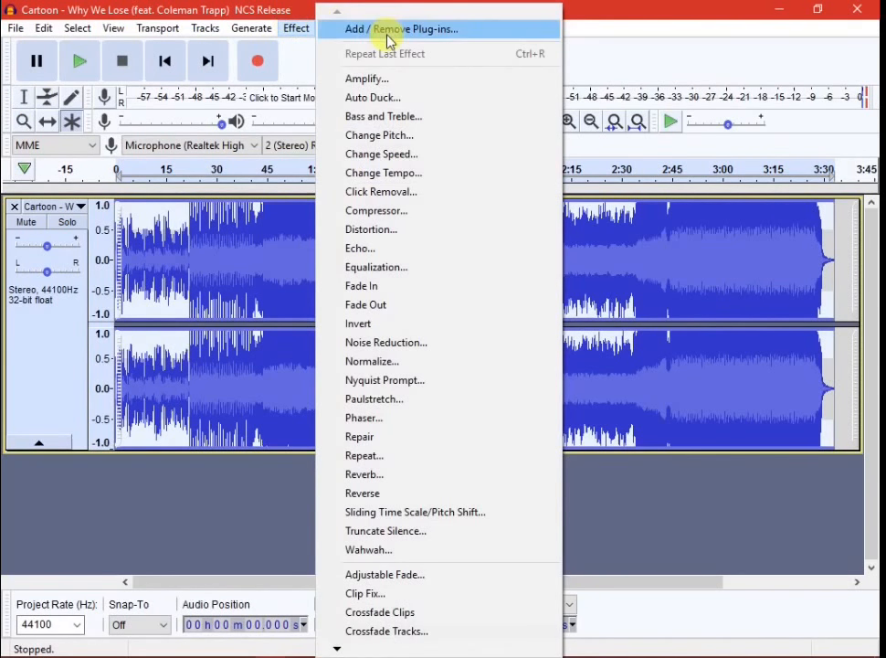
double_click(333, 11)
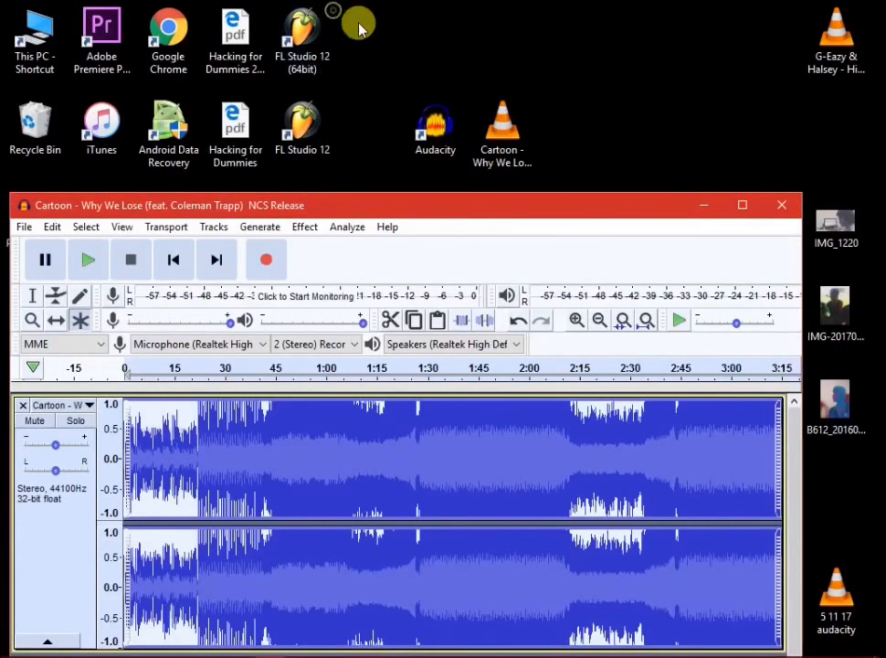
left_click_drag(339, 200, 335, 8)
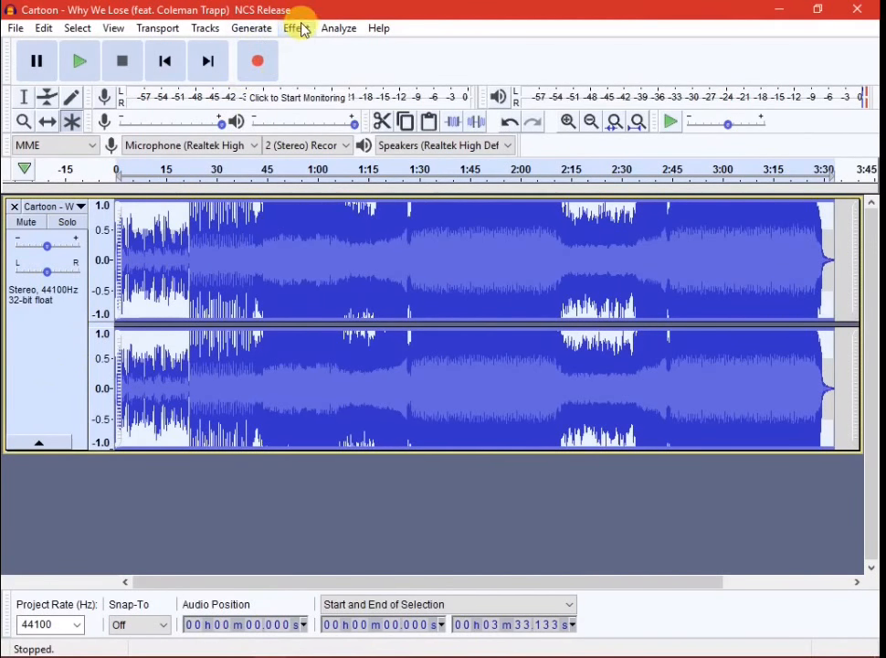
Step: Try the Amplify effect on the whole song, previewing amplifications of 8.9, -26.1 and 8.2 dB, and cancel it
left_click(301, 28)
left_click(374, 80)
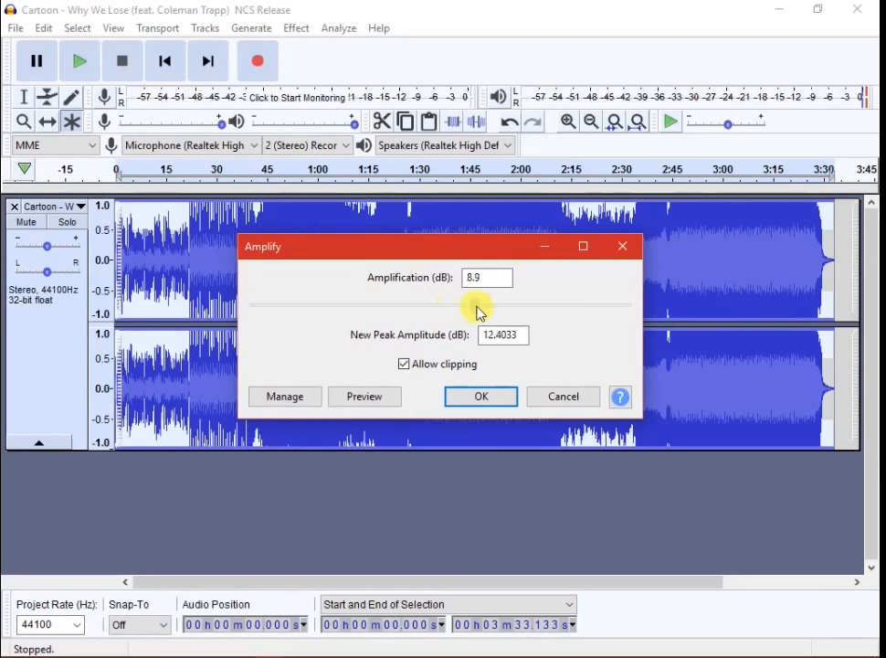
left_click(362, 396)
left_click(459, 390)
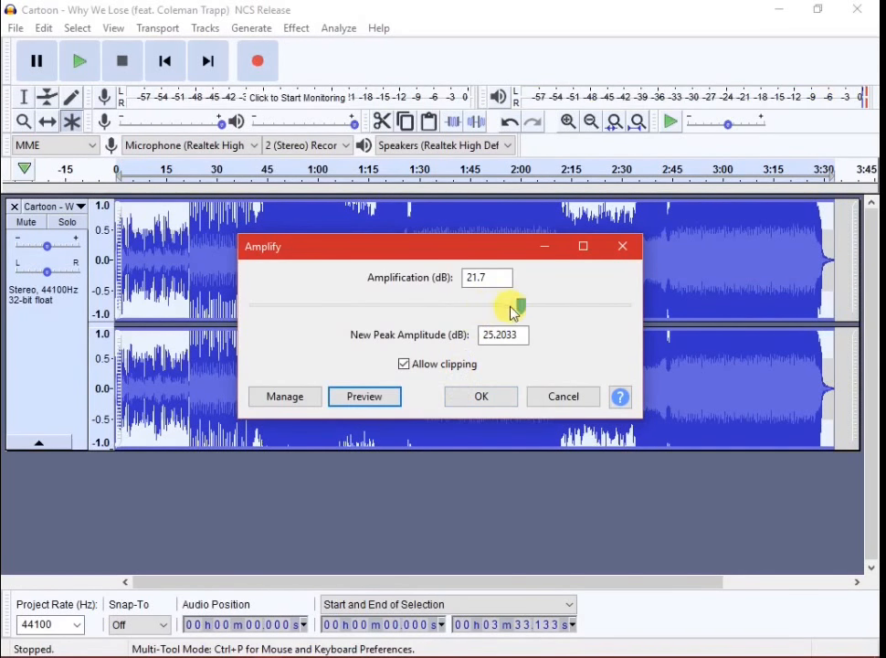
left_click_drag(517, 307, 509, 314)
left_click(366, 398)
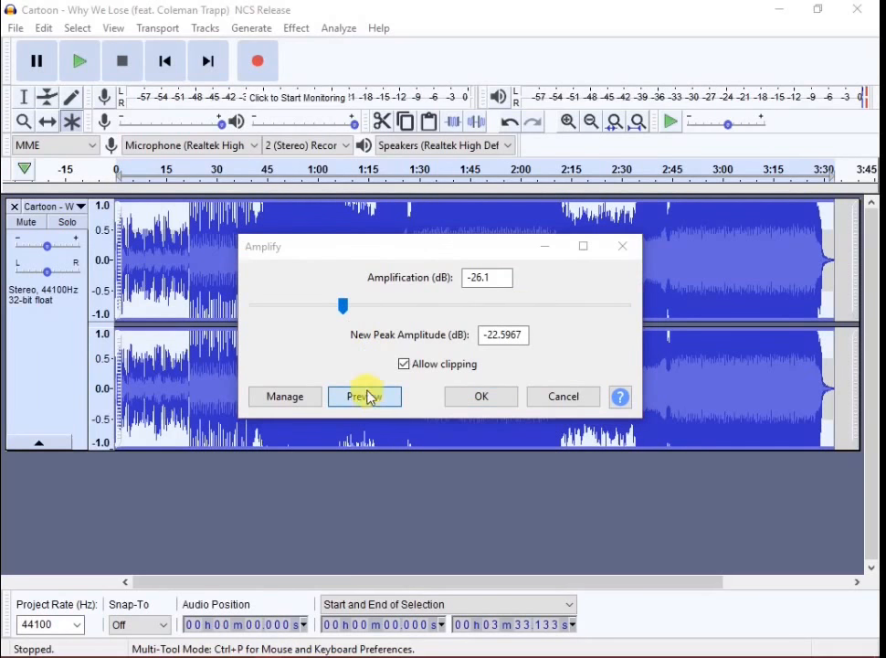
left_click(441, 389)
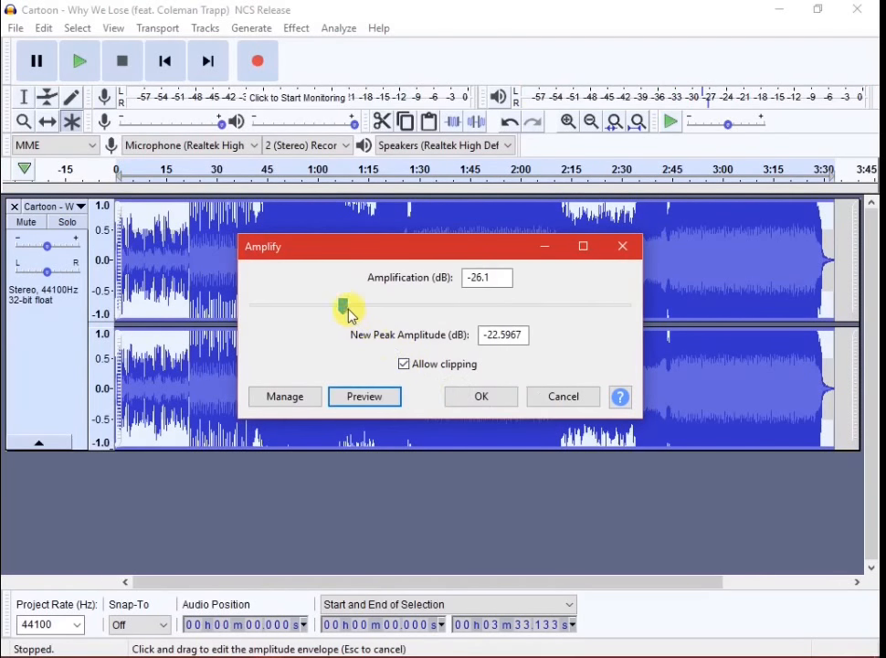
left_click_drag(344, 306, 391, 314)
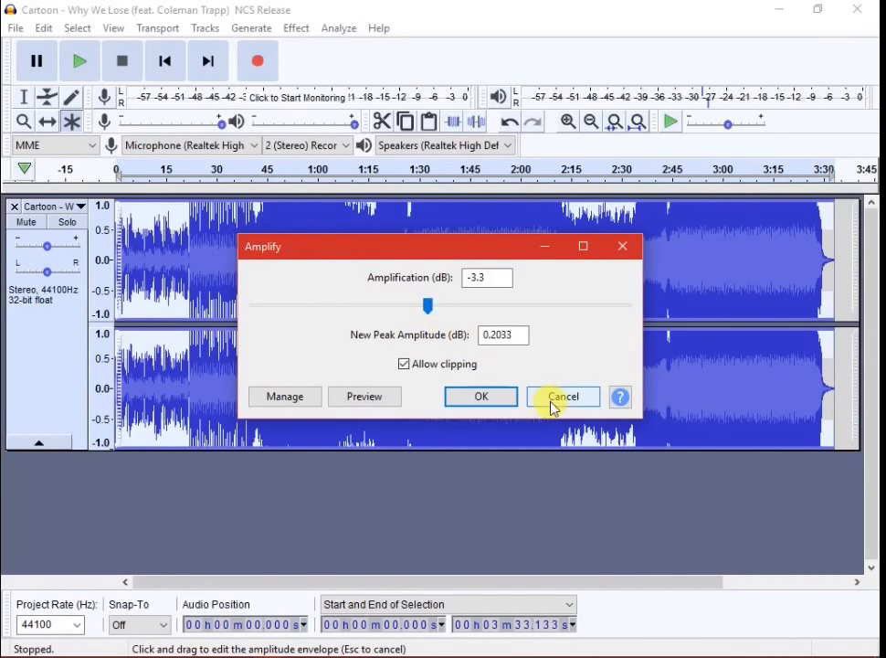
left_click(380, 399)
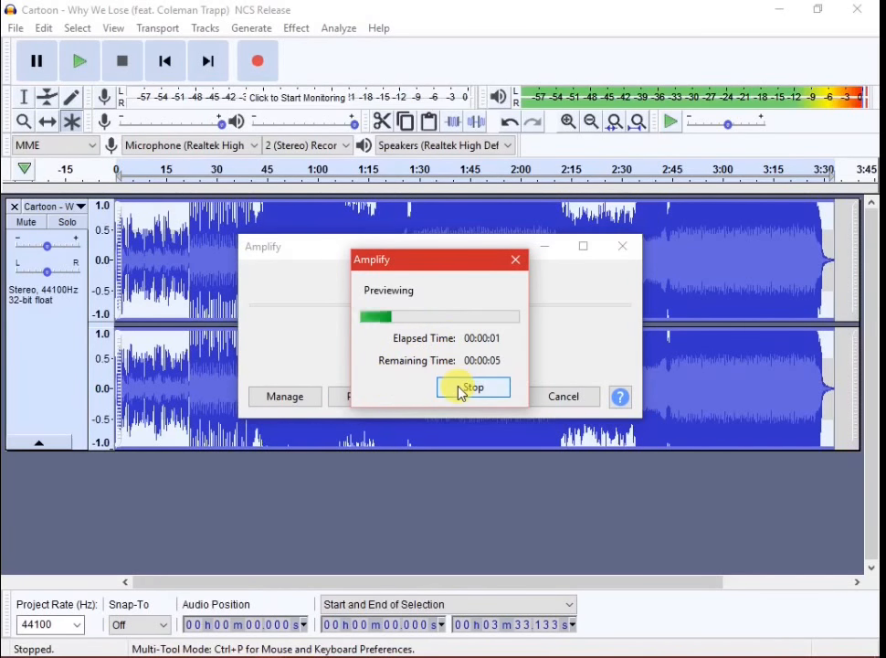
left_click(461, 390)
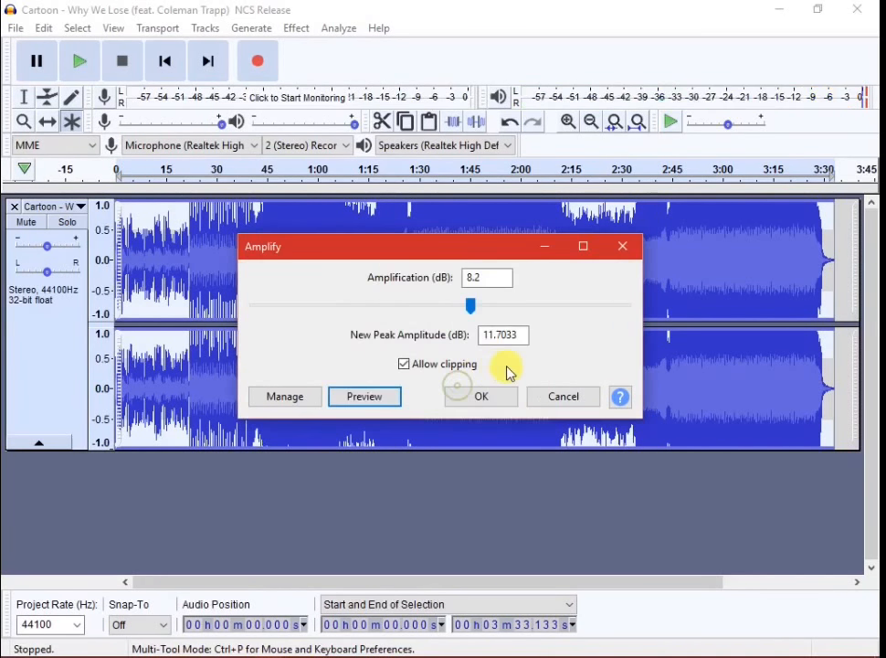
left_click(545, 399)
Step: Apply Bass and Treble to the whole song with bass 30 dB, treble 10 dB and volume 10 dB, linking volume to the tone controls
left_click(296, 28)
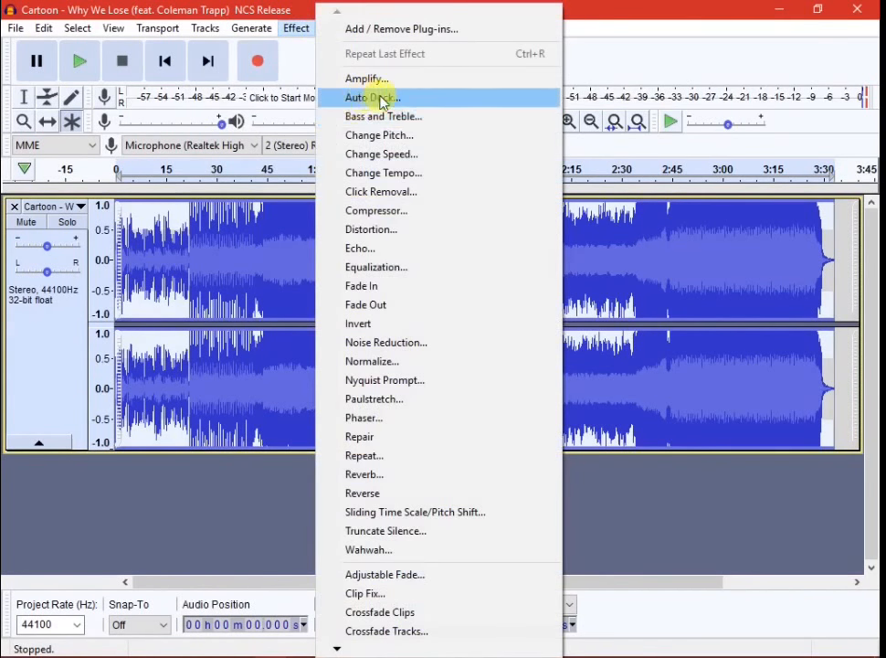
left_click(388, 117)
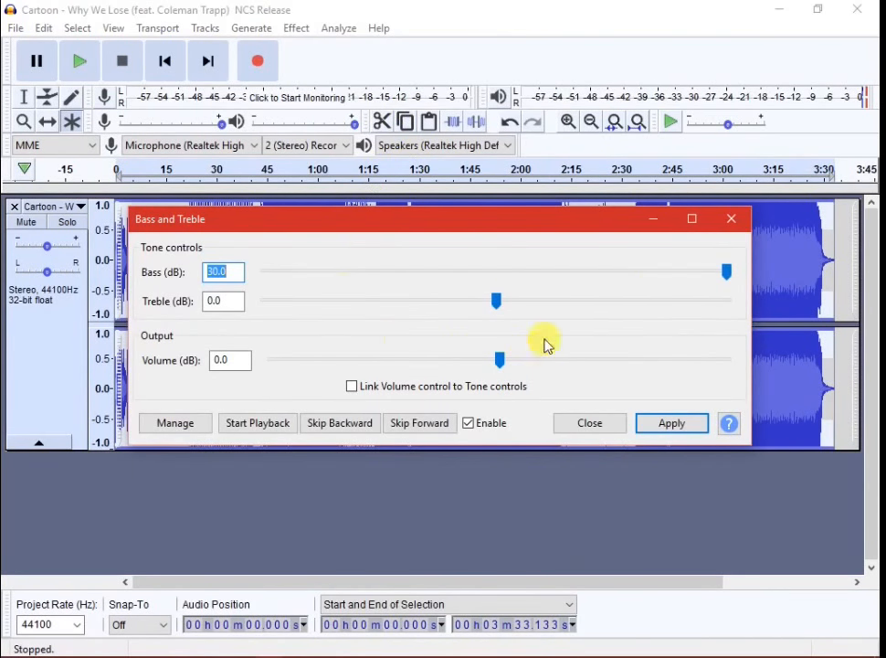
left_click_drag(731, 285, 870, 287)
left_click(496, 301)
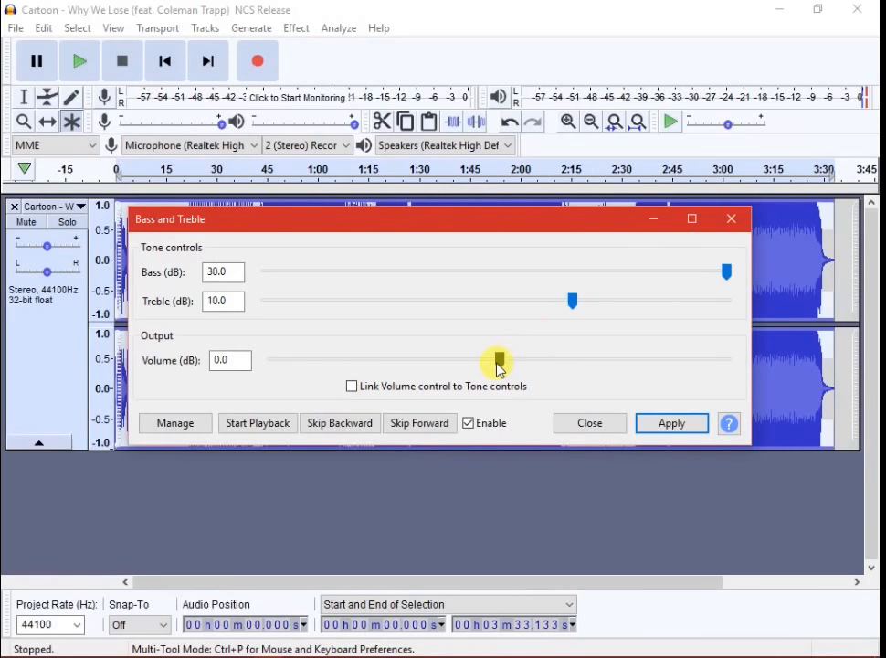
left_click_drag(511, 363, 549, 363)
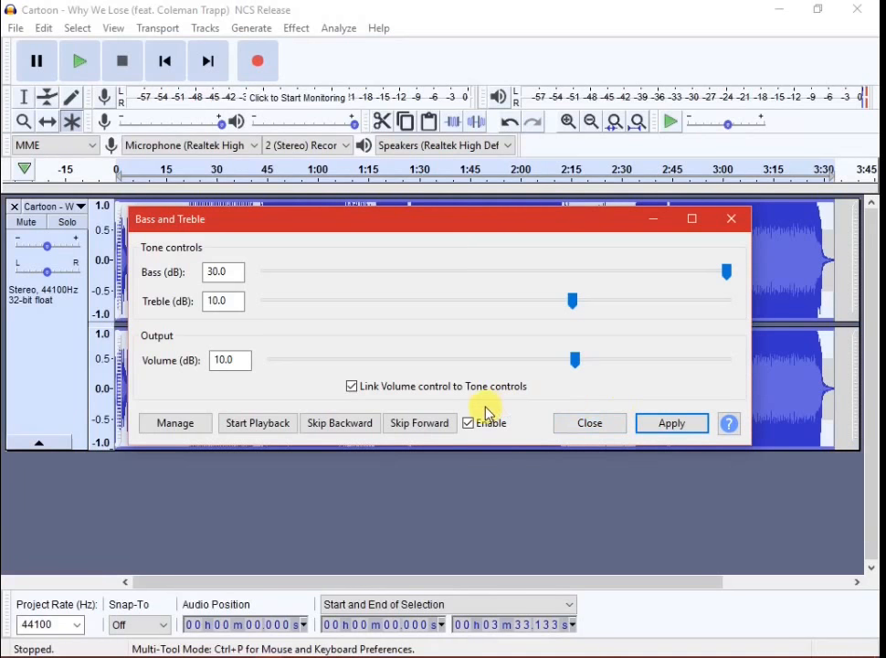
left_click(670, 425)
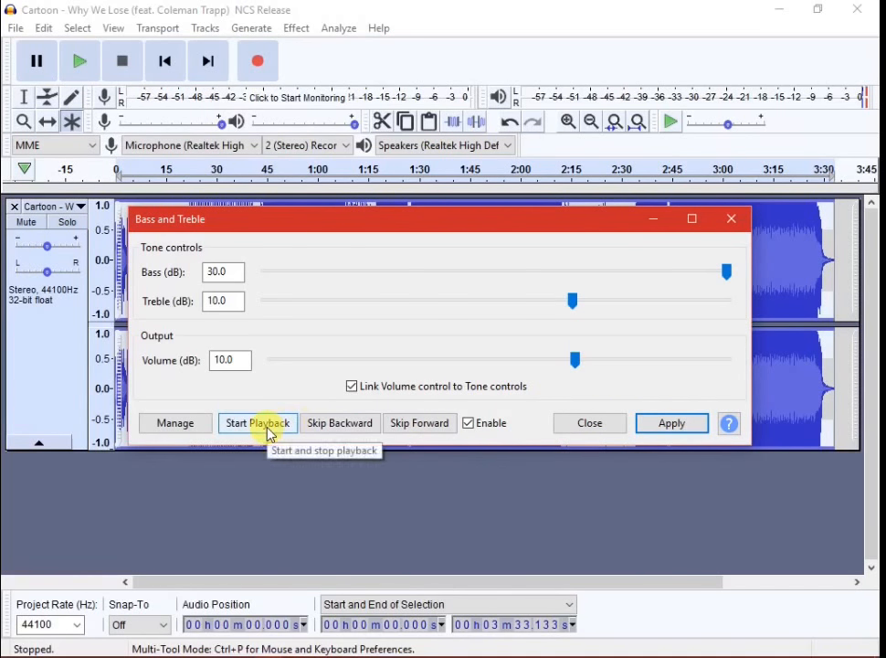
left_click(671, 424)
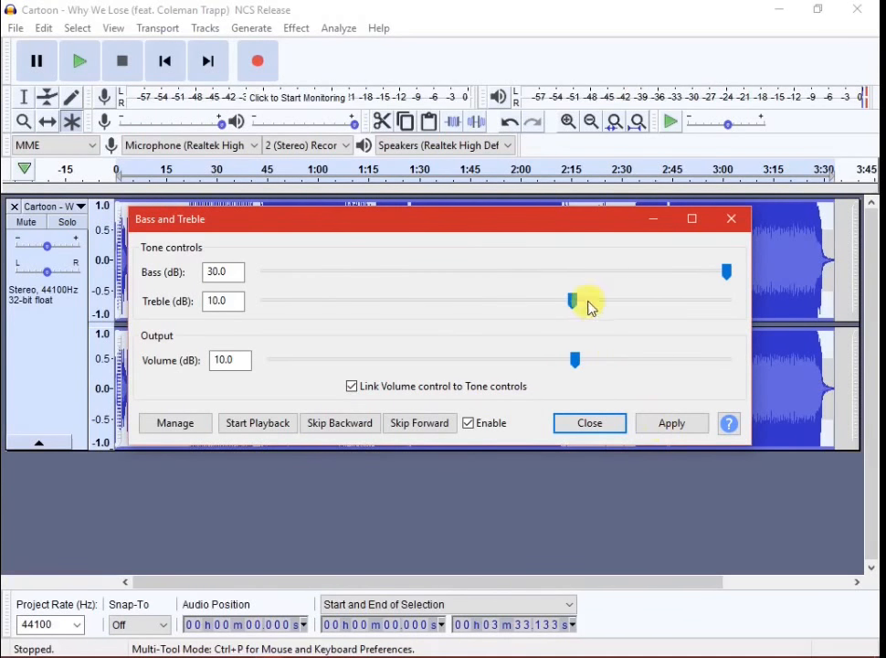
left_click(723, 218)
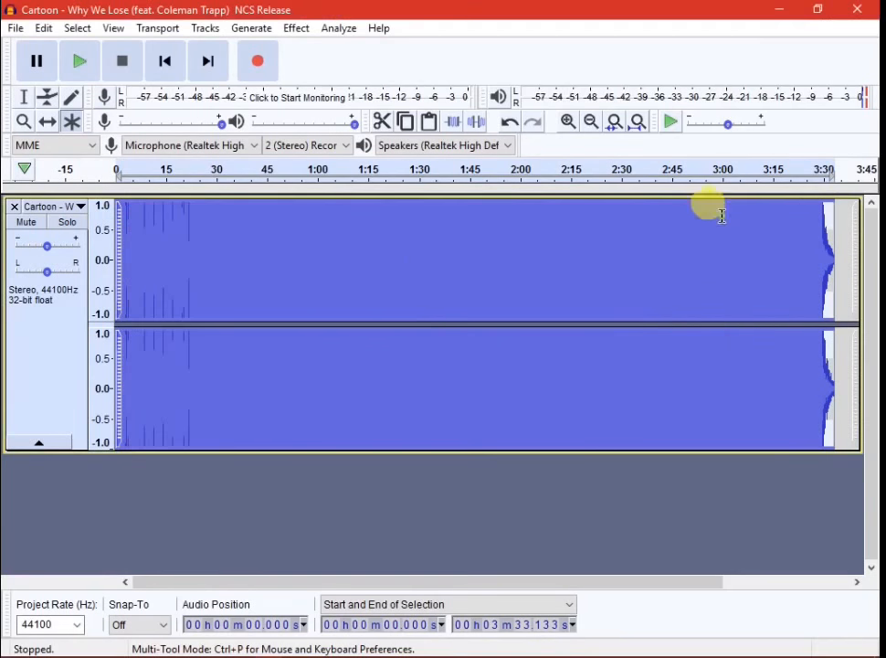
Step: Play the song briefly from about 0:15, stop it, and undo the Bass and Treble effect
left_click_drag(232, 188, 167, 187)
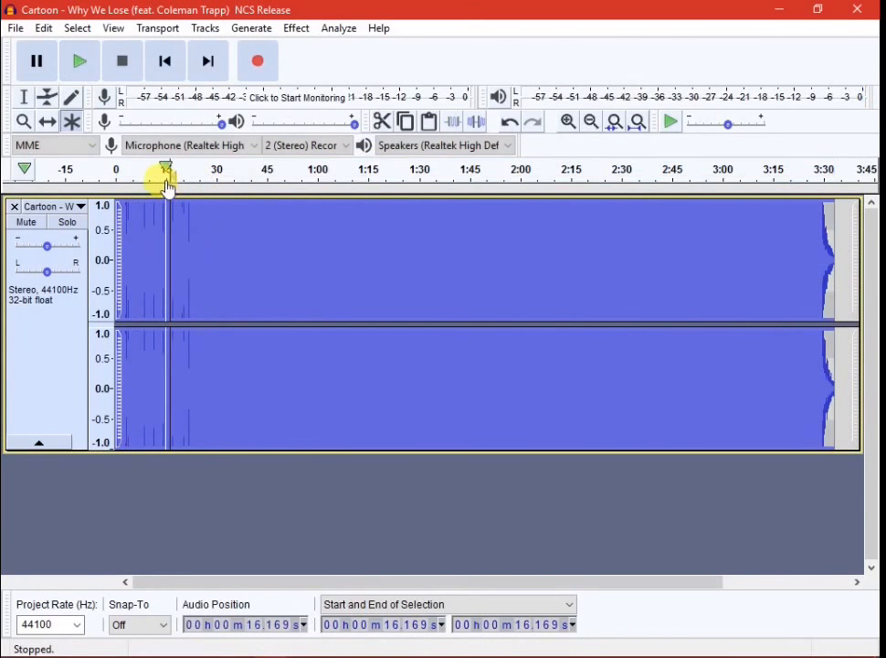
left_click(166, 181)
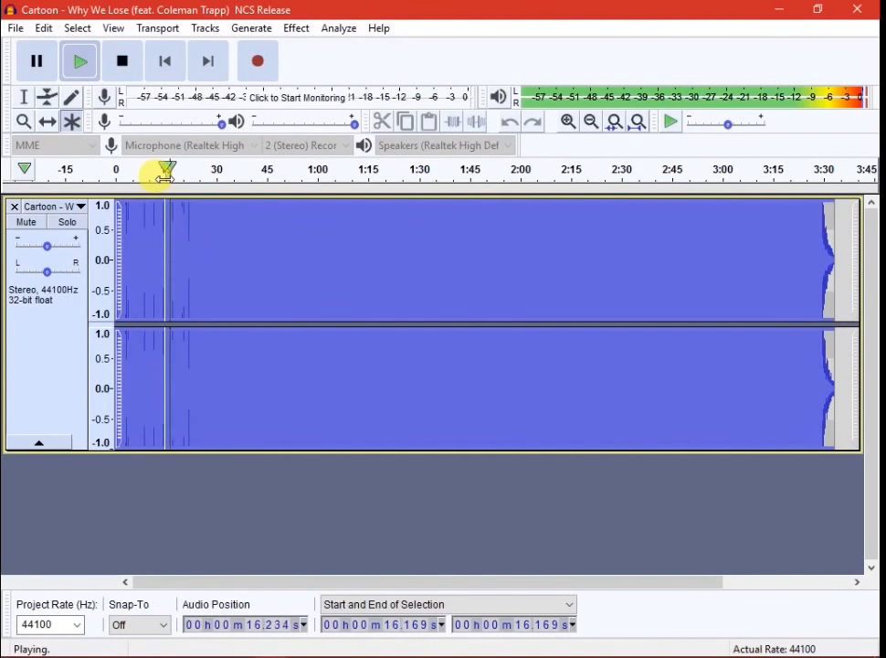
left_click(114, 73)
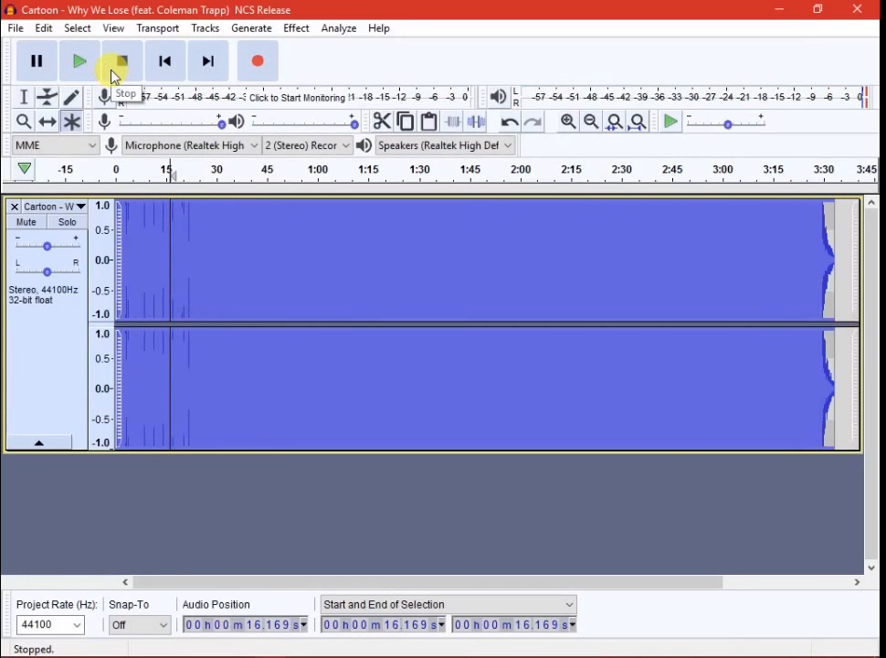
key("ctrl+z")
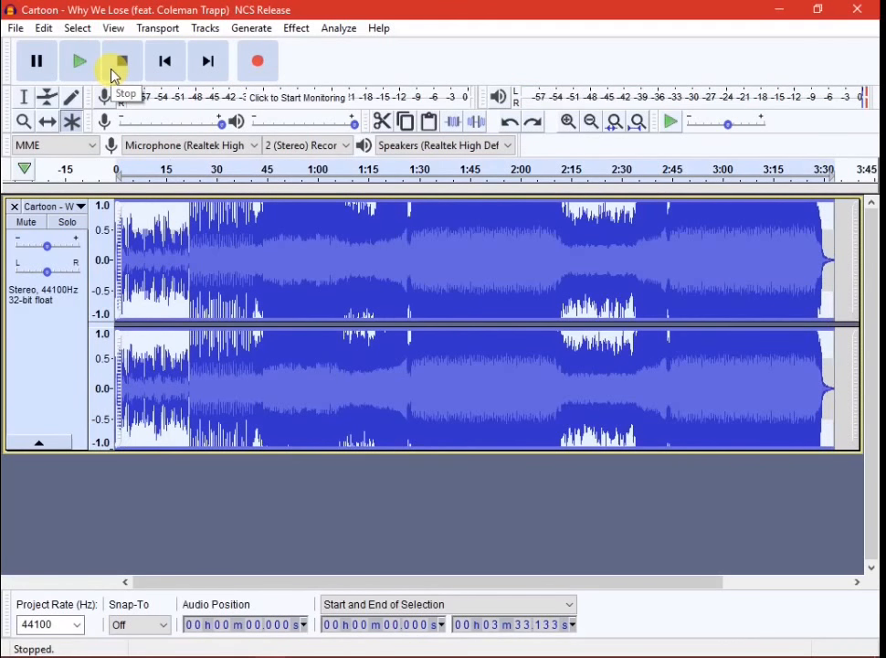
Step: Open the Change Pitch effect for the whole song and examine the note choices for its start and target pitch
left_click(294, 28)
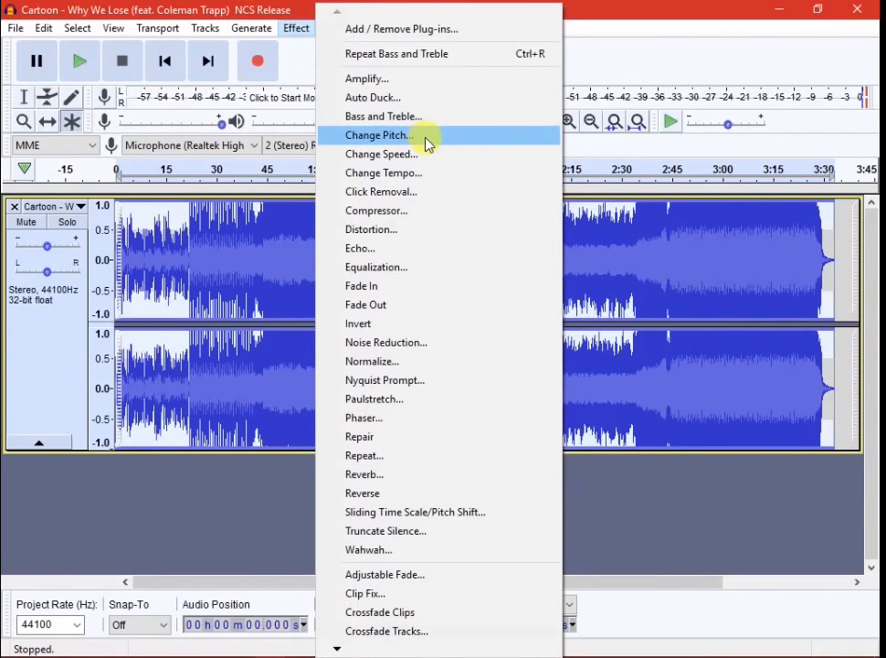
left_click(426, 137)
left_click(384, 274)
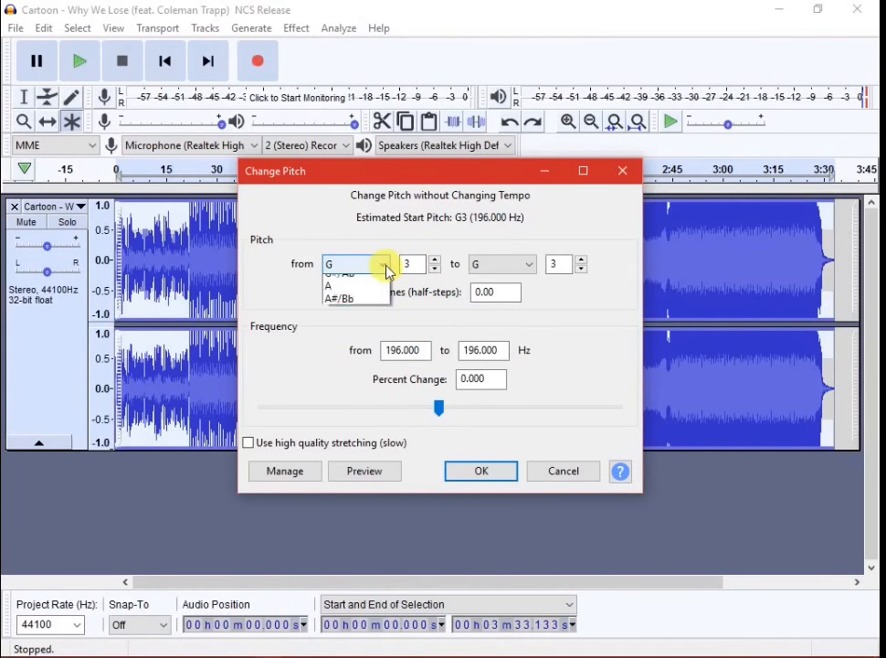
left_click(387, 272)
left_click(388, 271)
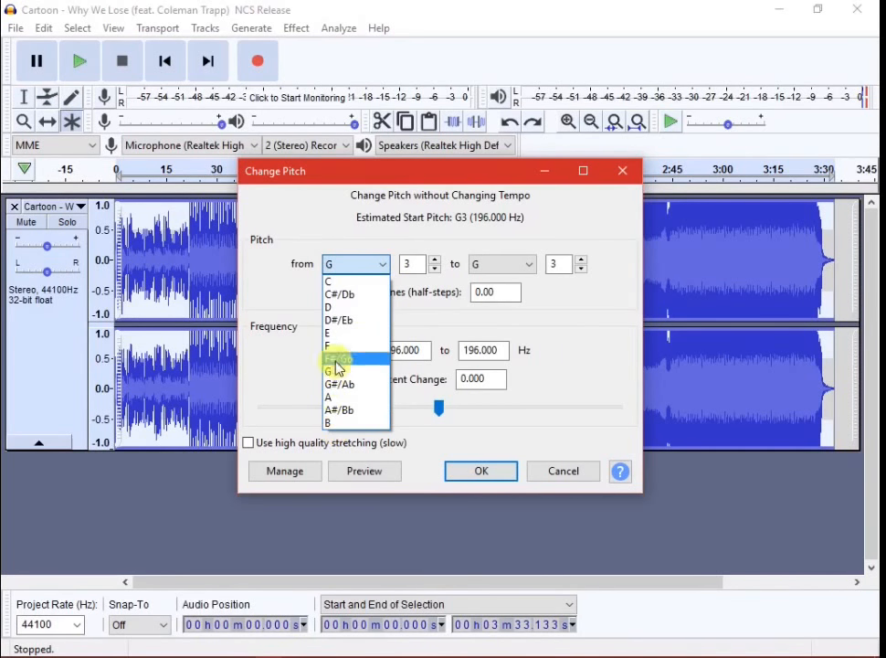
left_click(376, 264)
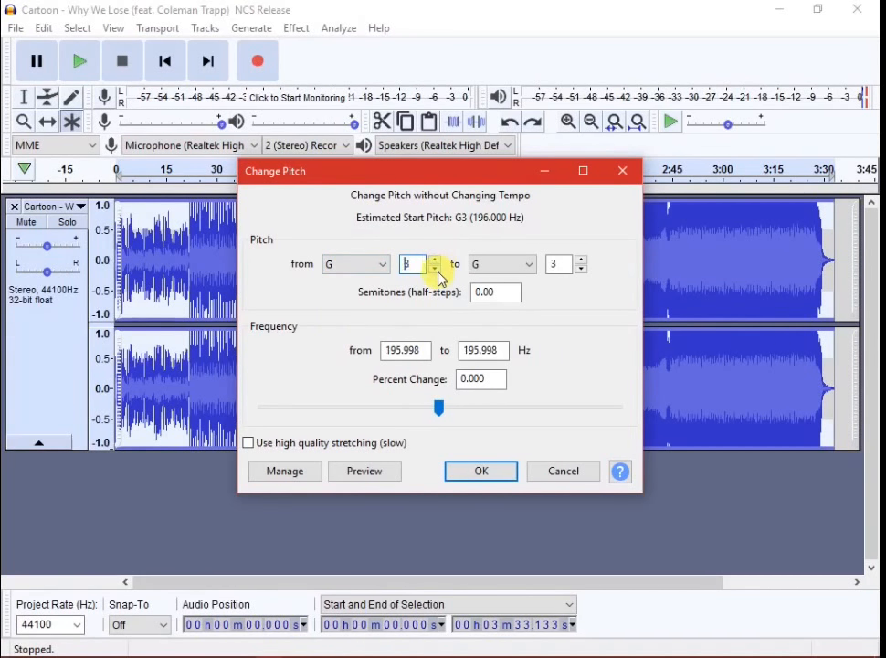
left_click(530, 266)
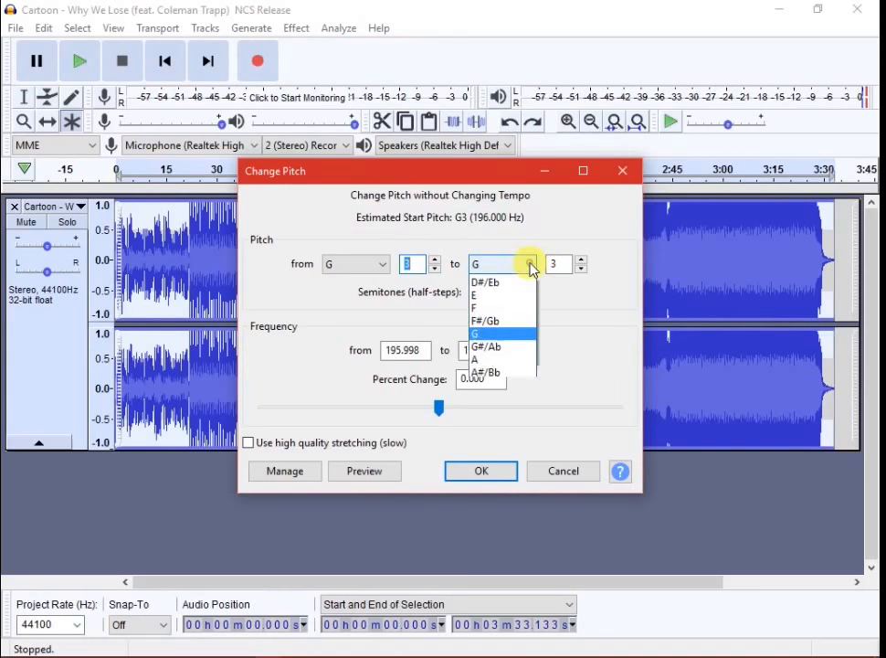
left_click(522, 264)
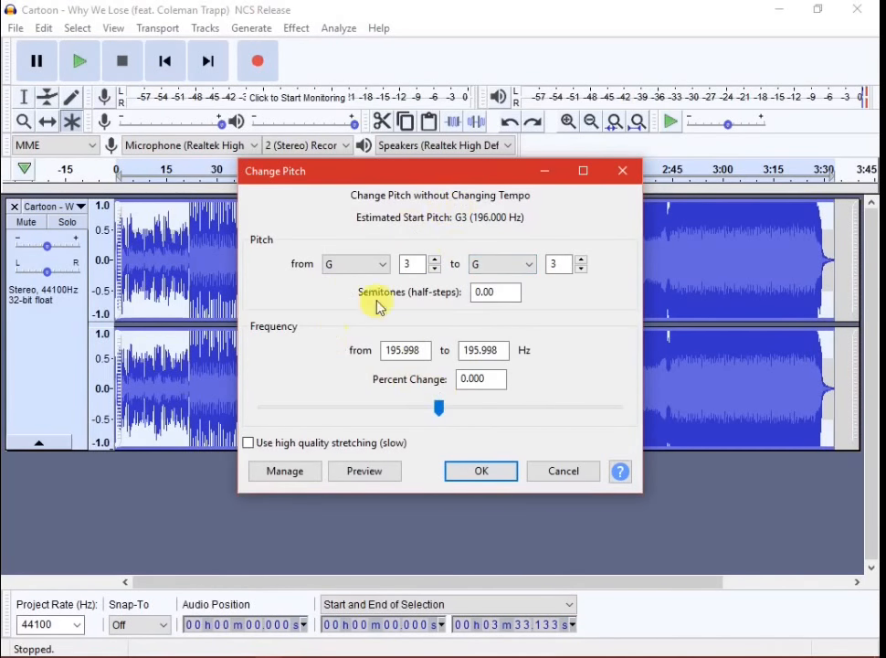
Step: Preview the song with its pitch changed by -11 percent, and again with the target pitch lowered further into octave 2
left_click_drag(439, 410, 421, 413)
left_click(383, 472)
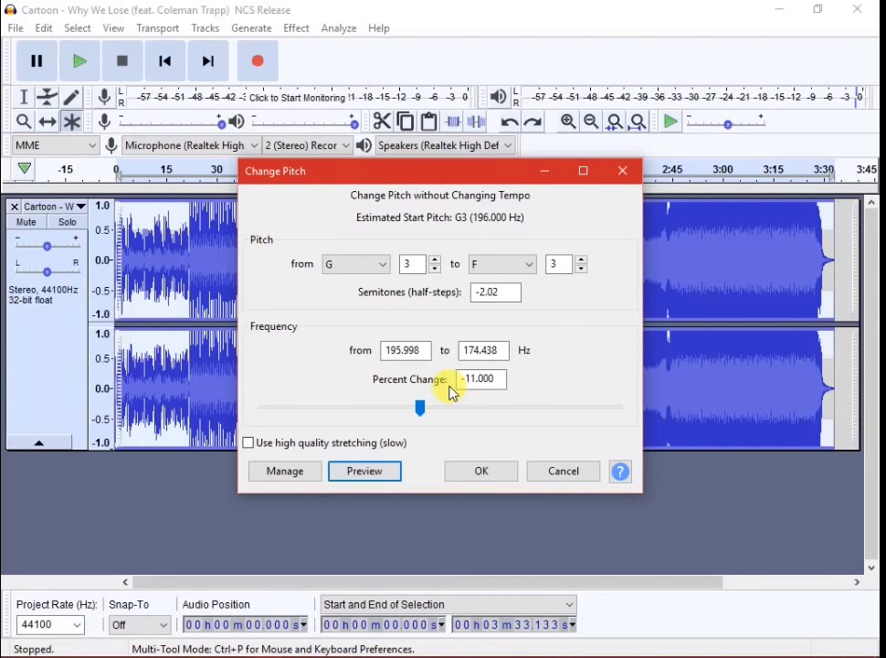
left_click_drag(422, 413, 355, 411)
left_click(366, 471)
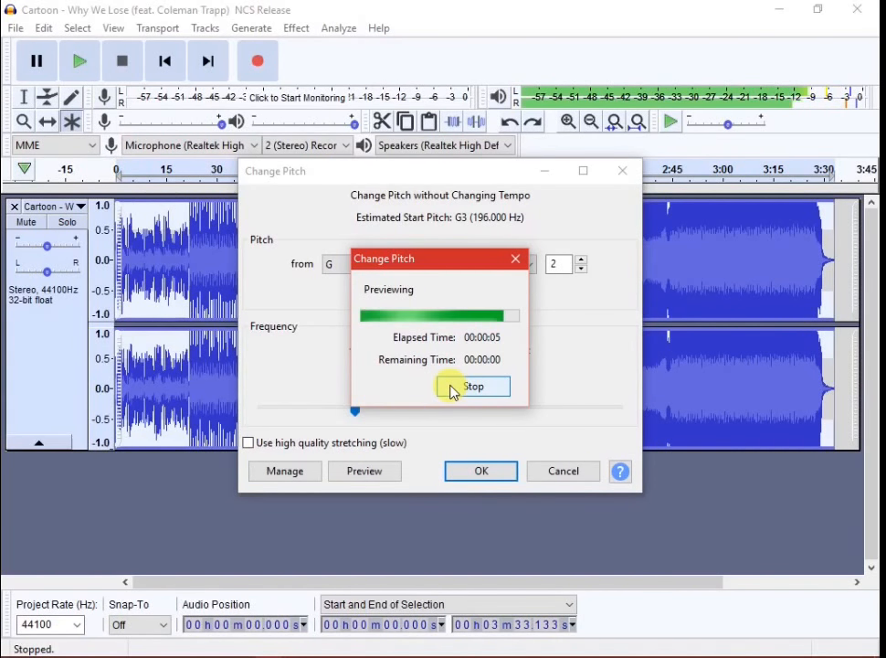
Step: Preview the song with pitch changes of 237.583 and 79.920 percent, and close Change Pitch without applying it
left_click(467, 407)
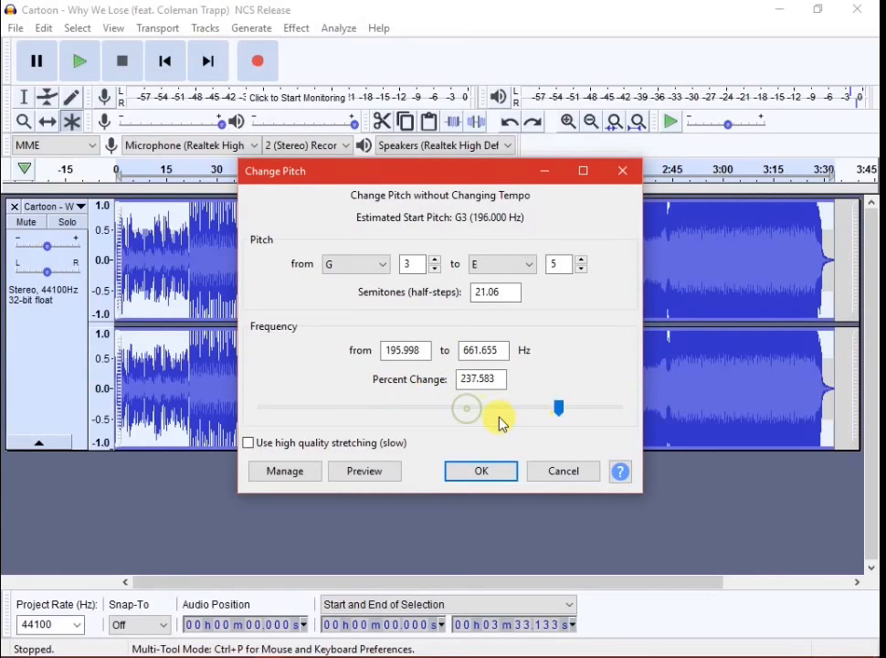
left_click(364, 473)
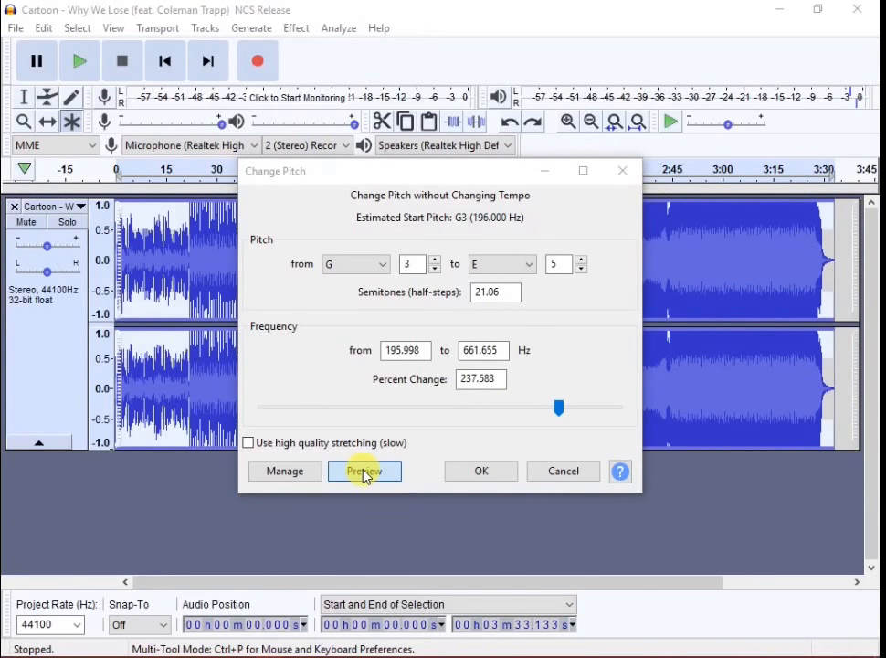
left_click(462, 388)
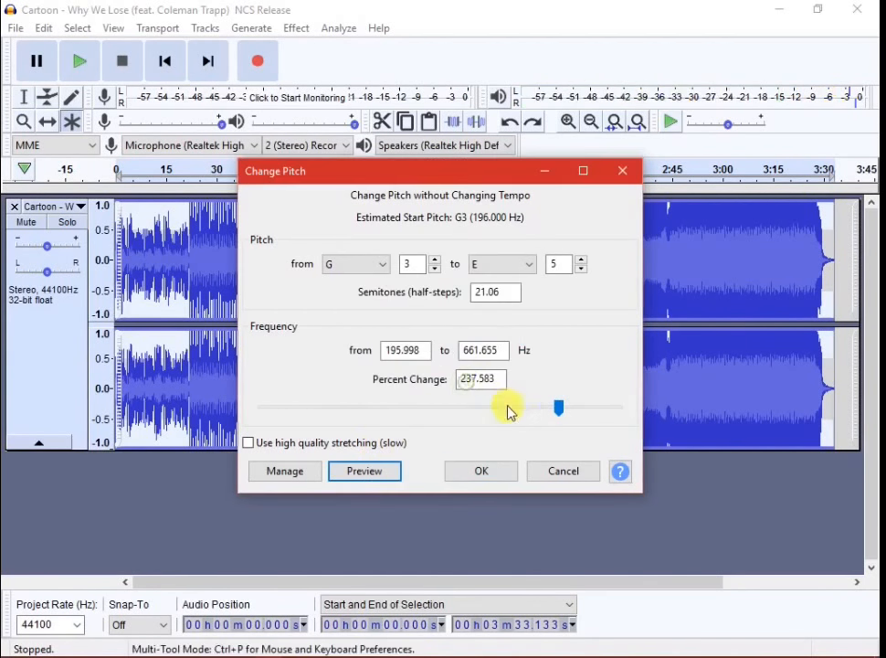
left_click(516, 407)
left_click(469, 409)
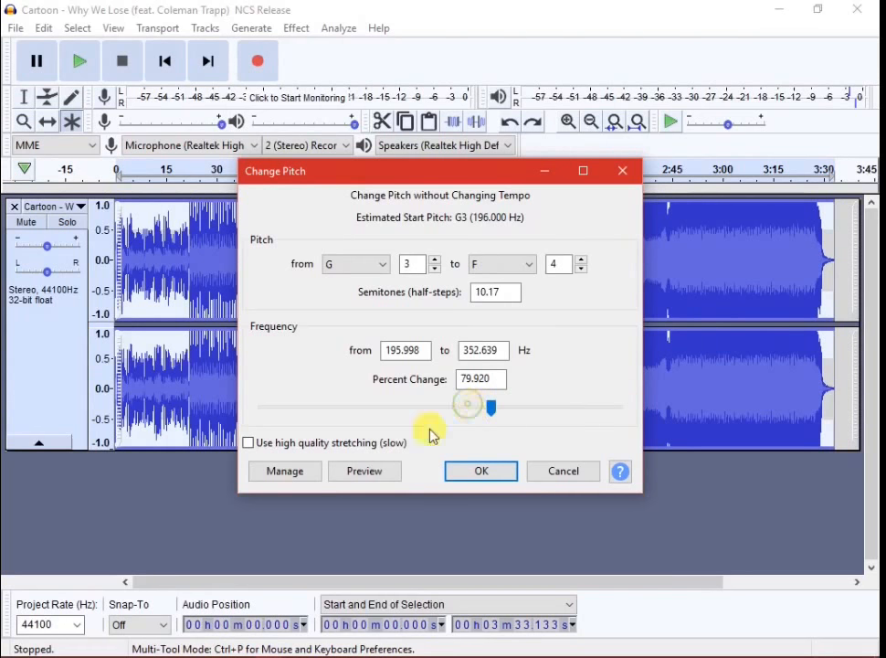
left_click(369, 473)
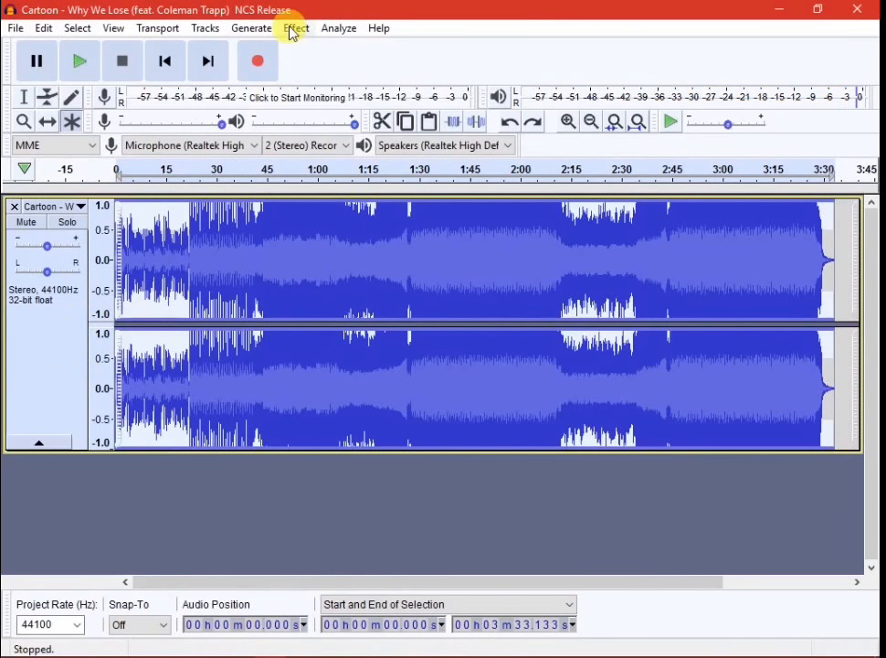
Step: Open the Change Speed effect for the whole song and preview a 30 percent speed change
left_click(294, 28)
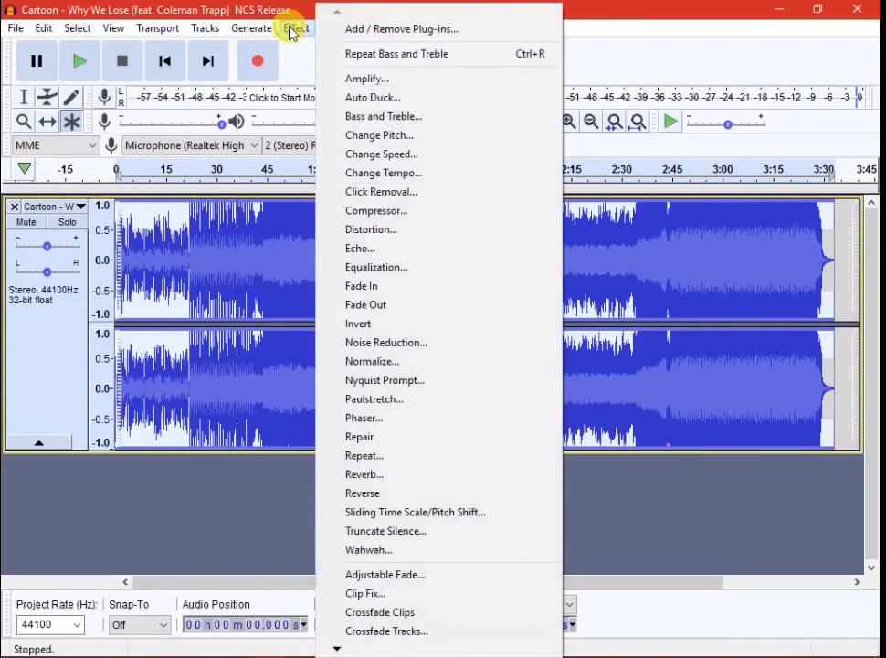
left_click(409, 156)
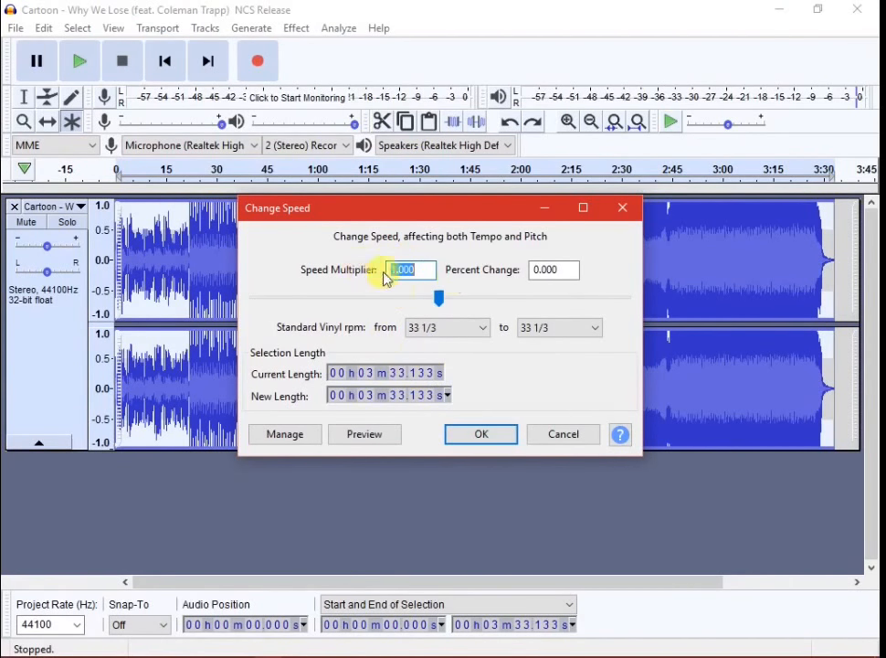
left_click_drag(447, 307, 463, 309)
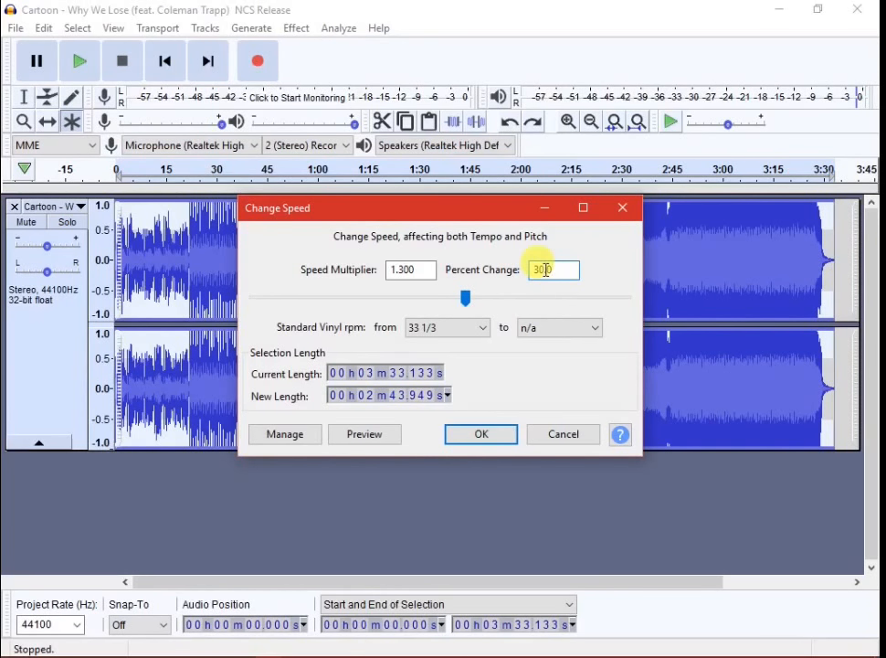
left_click(365, 435)
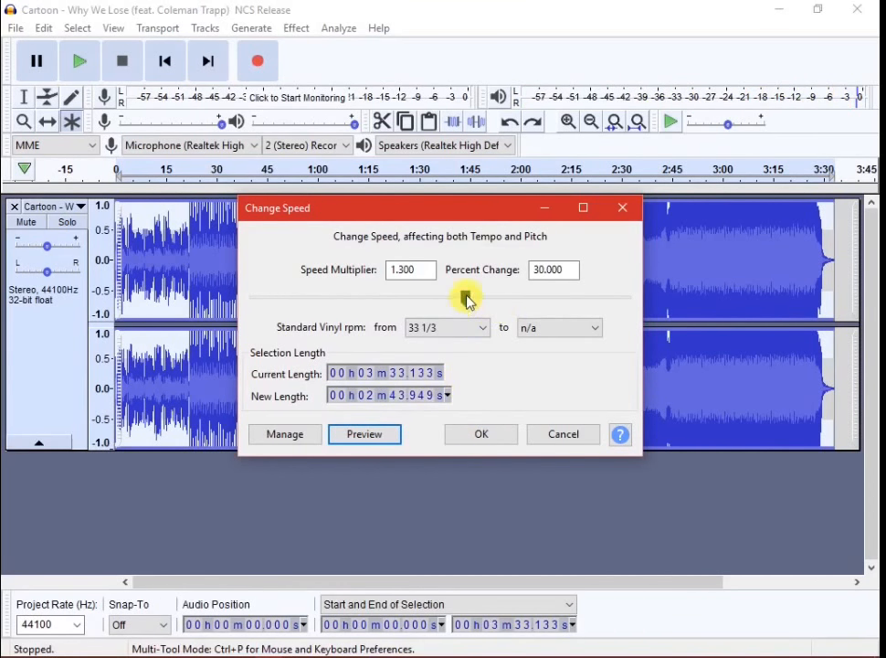
Step: Set the speed's percent change to 0, preview it briefly, and cancel the Change Speed effect
left_click_drag(567, 272, 521, 277)
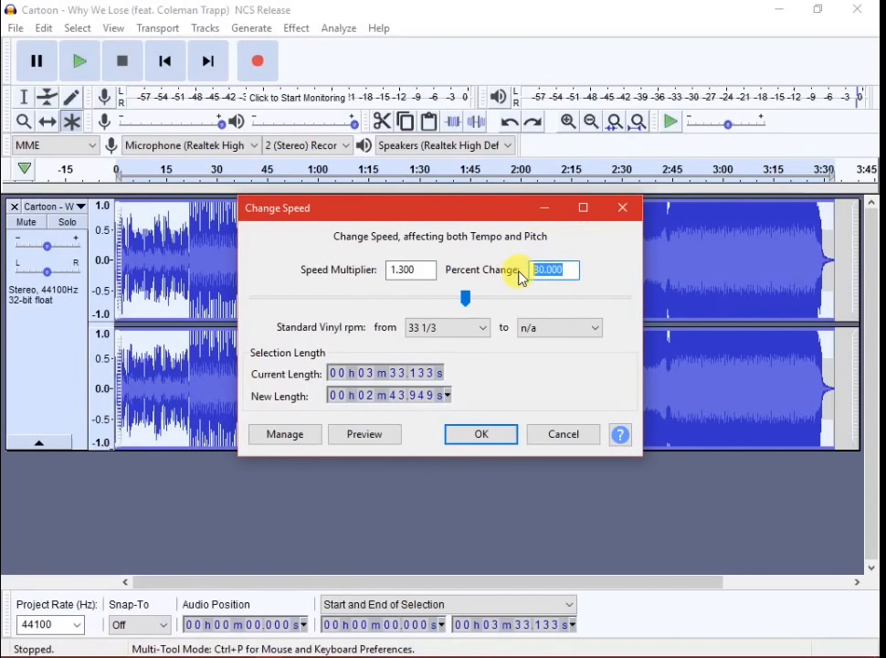
type("0")
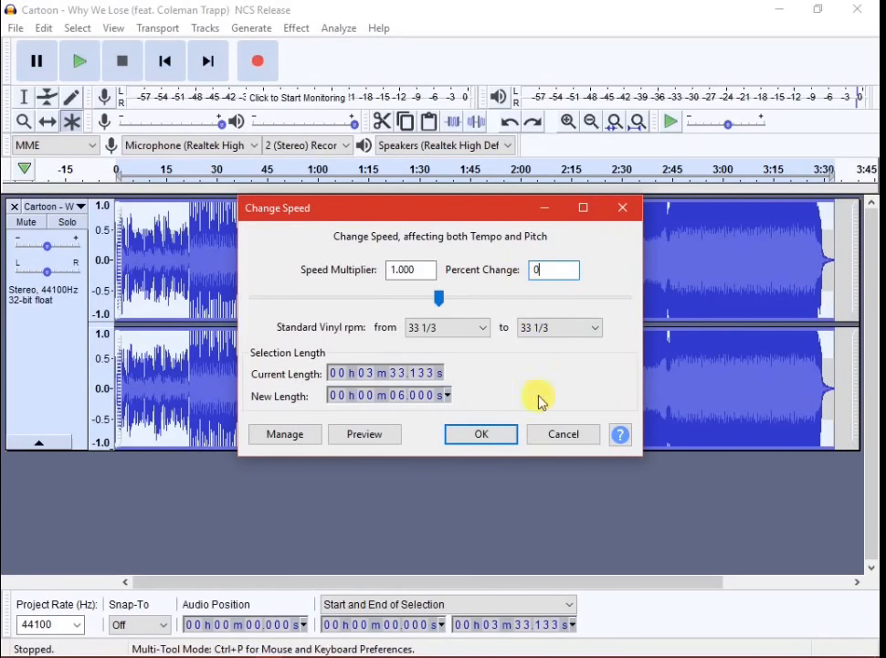
left_click(376, 431)
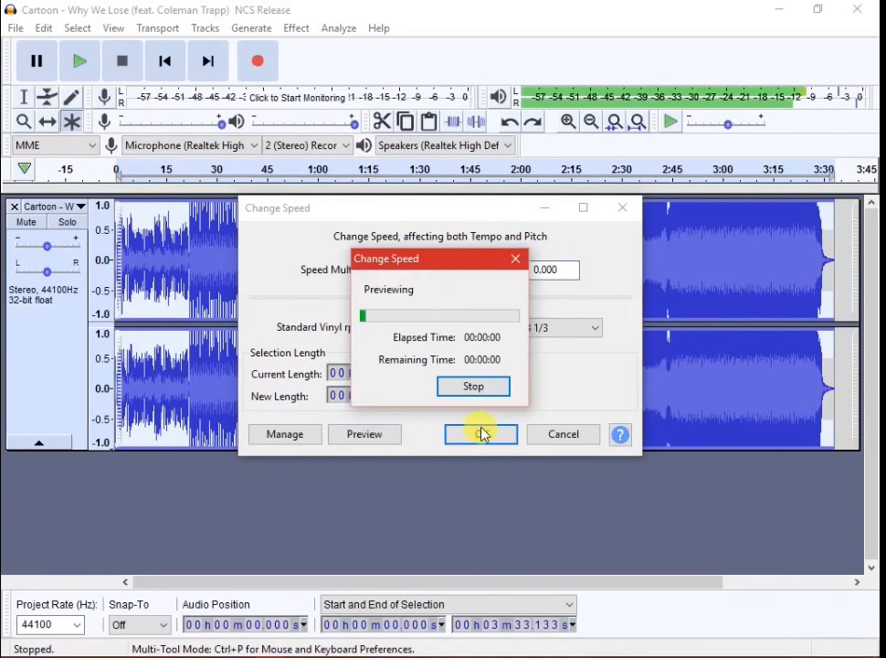
left_click(472, 388)
left_click(544, 435)
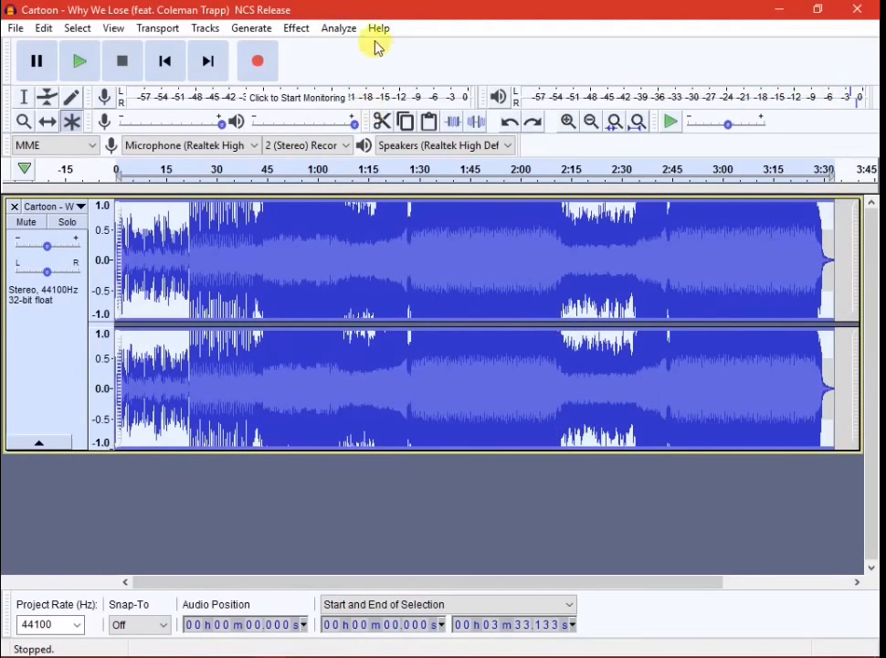
Step: Open the Change Tempo effect for the whole song and preview a tempo increase of about 28 percent
left_click(82, 343)
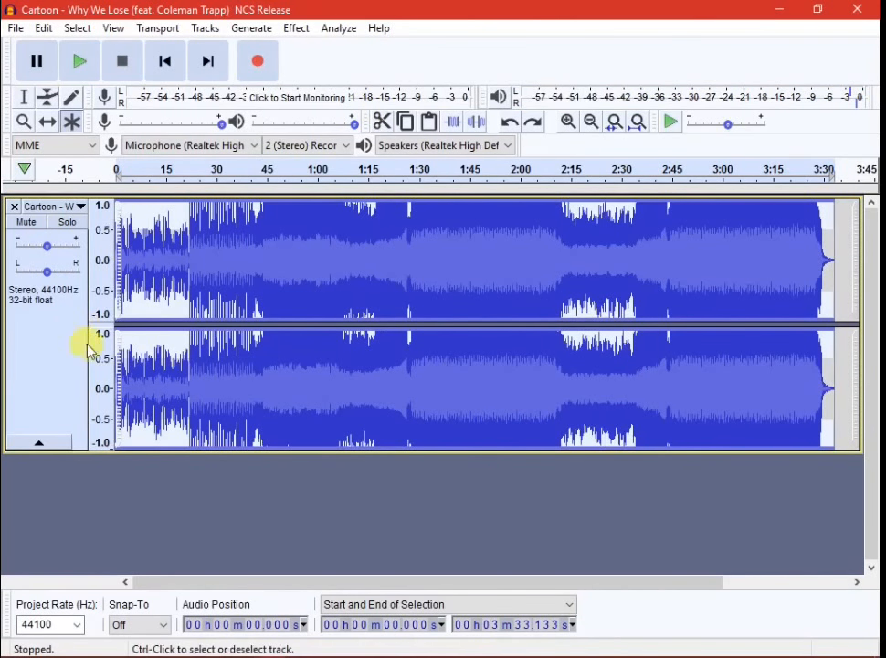
left_click(297, 29)
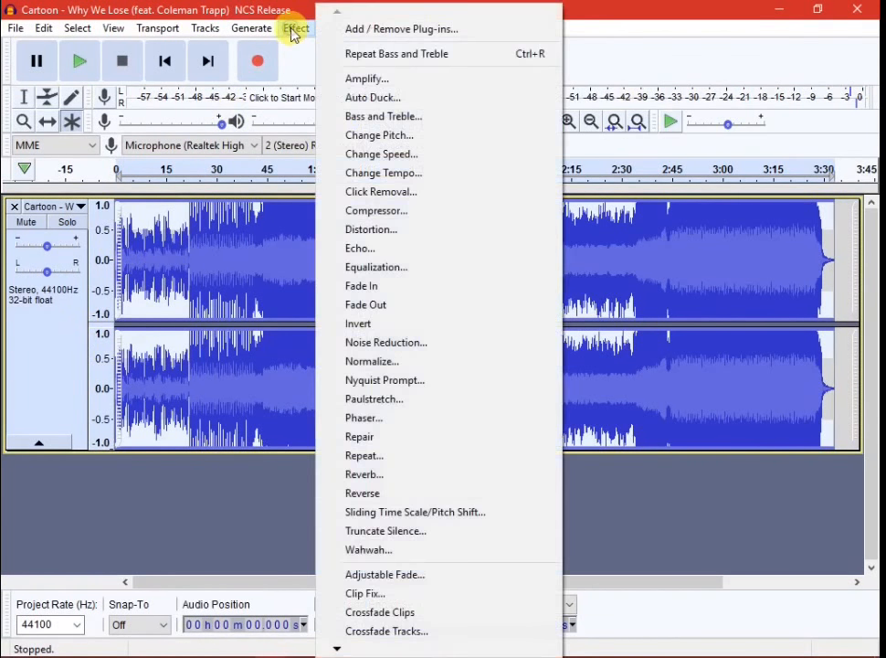
left_click(387, 172)
left_click_drag(442, 282, 467, 290)
left_click(356, 447)
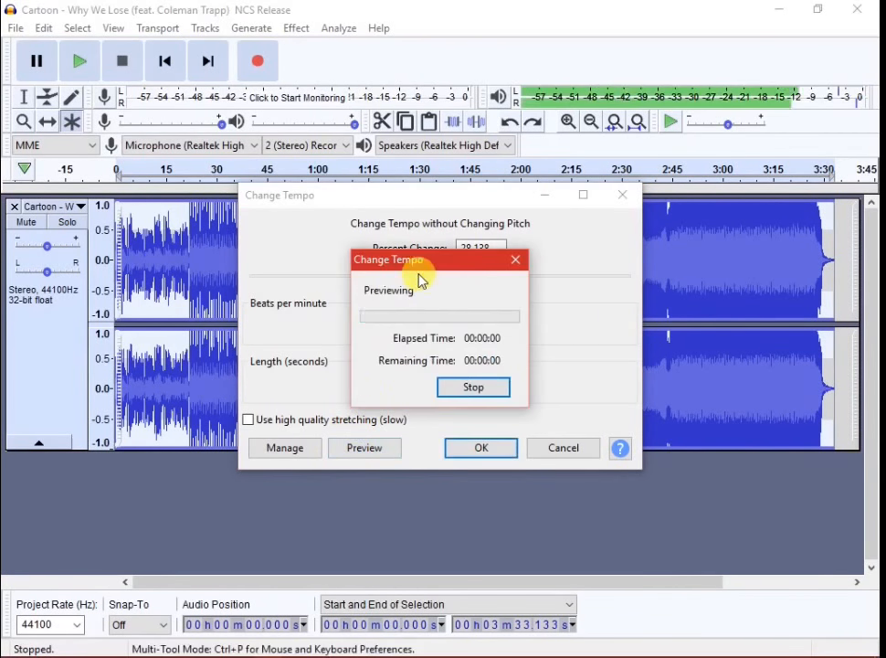
Step: Preview a tempo change of -32 percent, try a change of 12.575 percent, and cancel the Change Tempo effect
left_click(512, 263)
left_click_drag(491, 285, 380, 283)
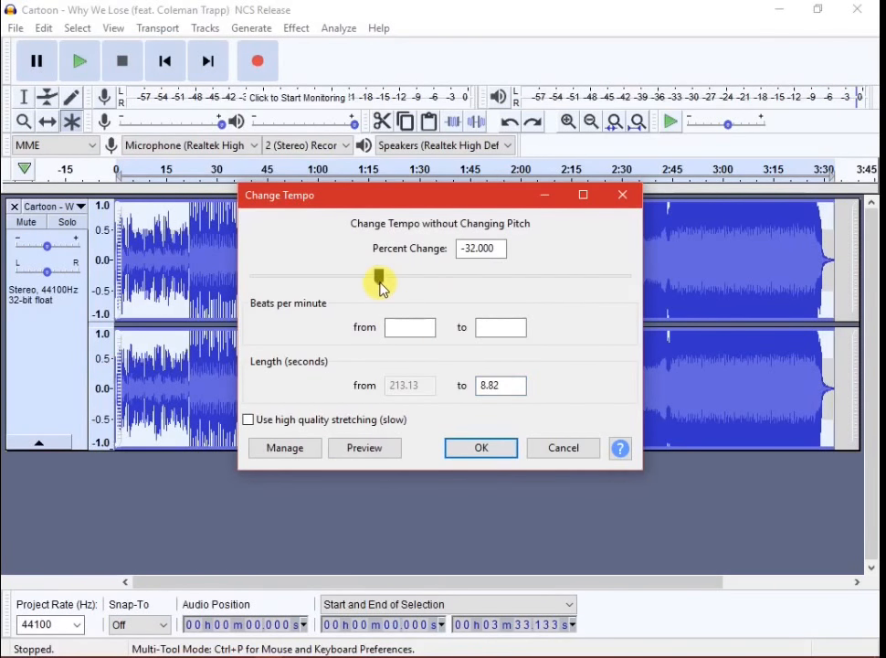
left_click(364, 448)
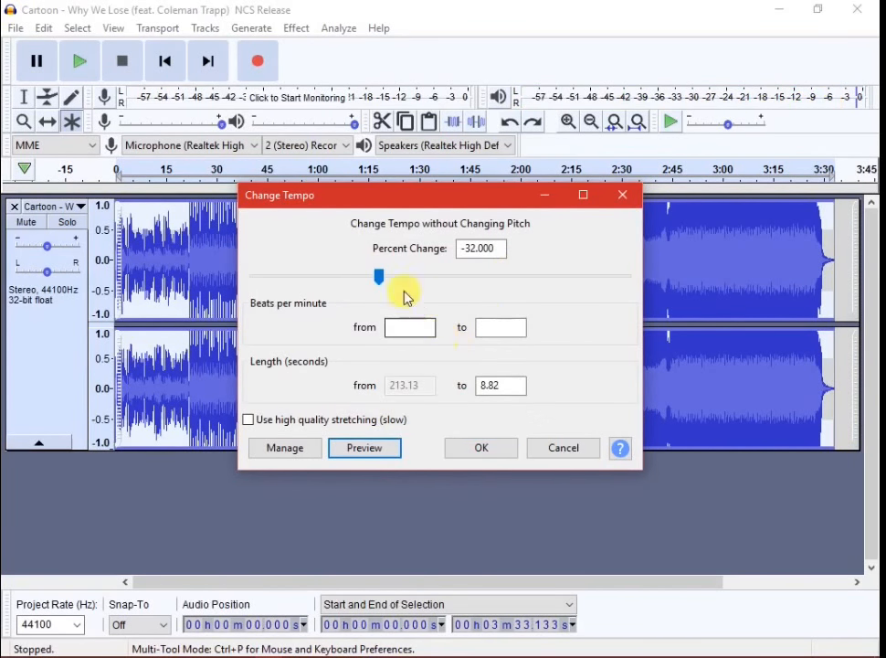
left_click(443, 286)
left_click_drag(443, 286, 453, 278)
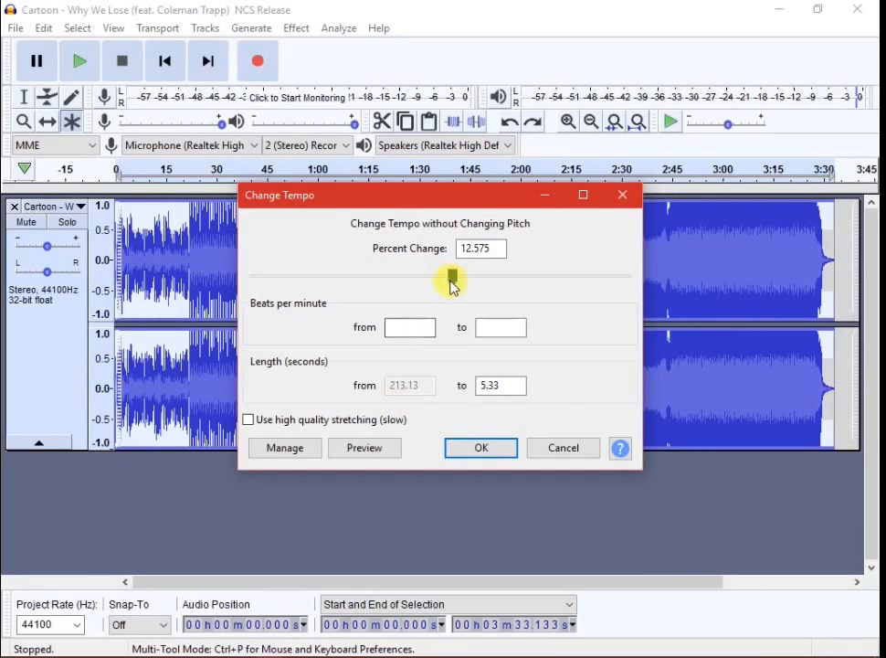
key("Escape")
Step: Try the Compressor effect on the whole song with an attack time of 0.88 seconds, and cancel its processing
left_click(295, 29)
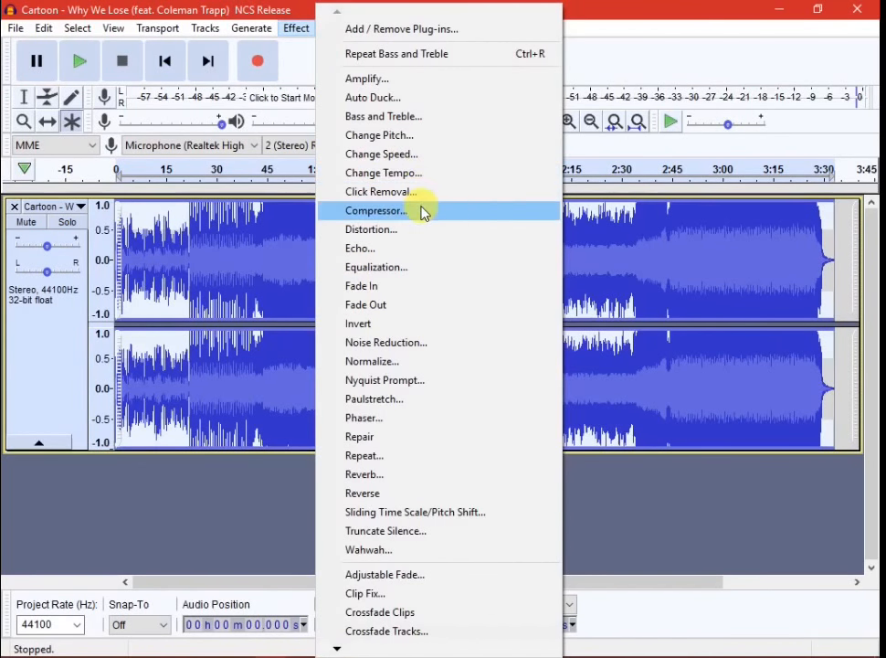
left_click(420, 210)
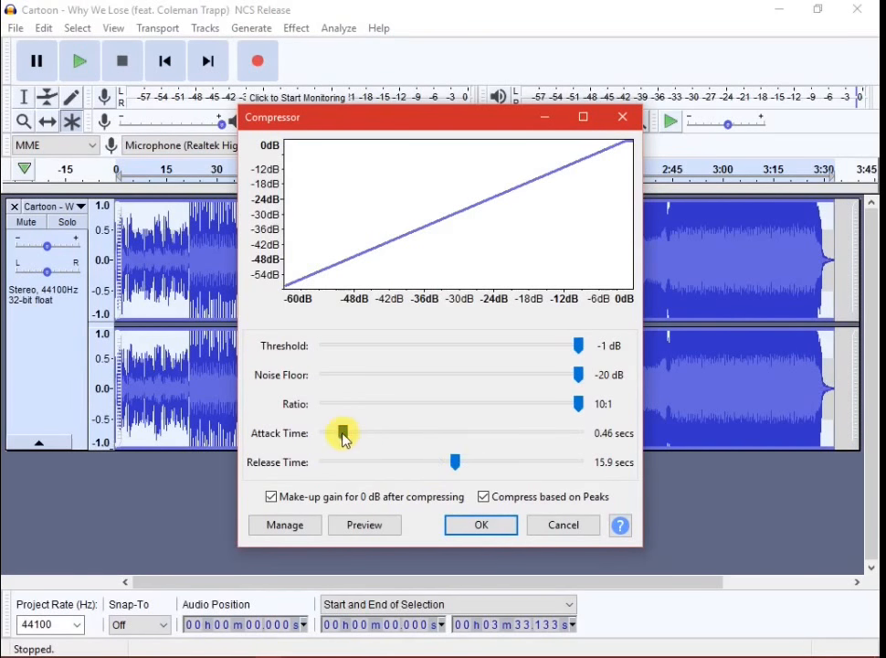
left_click_drag(355, 438, 362, 440)
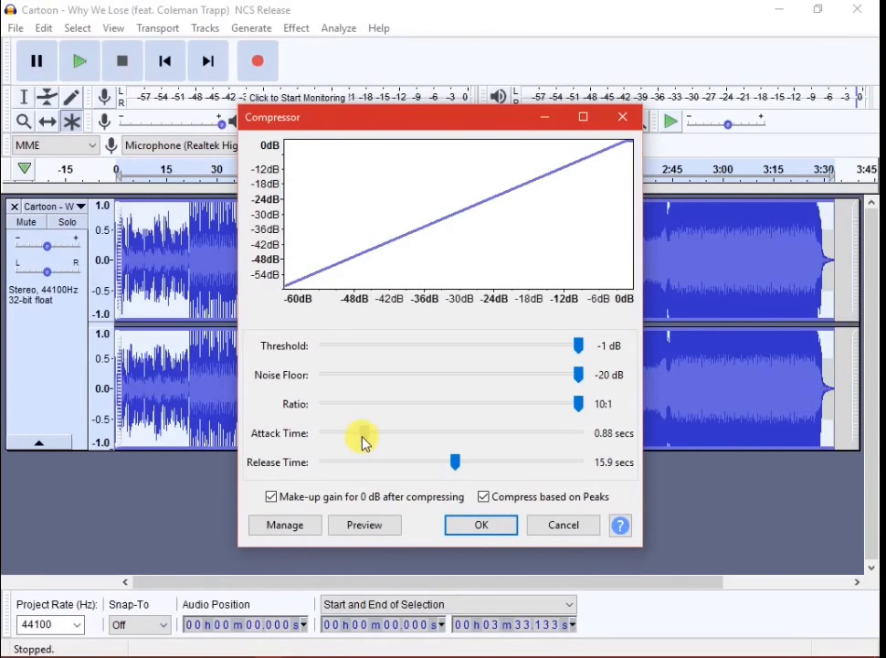
left_click(467, 525)
left_click(457, 389)
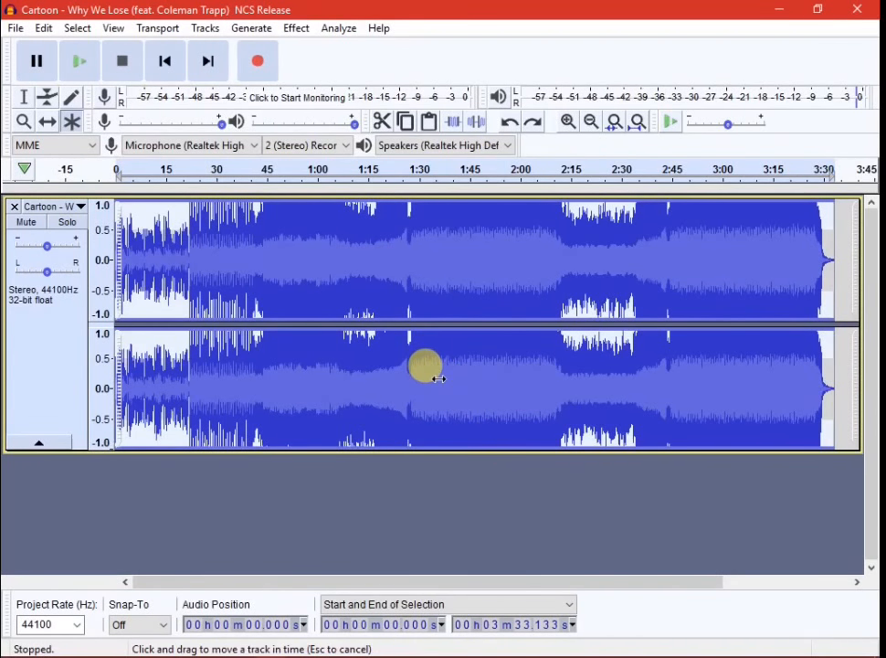
Step: Select the entire song track
left_click(296, 28)
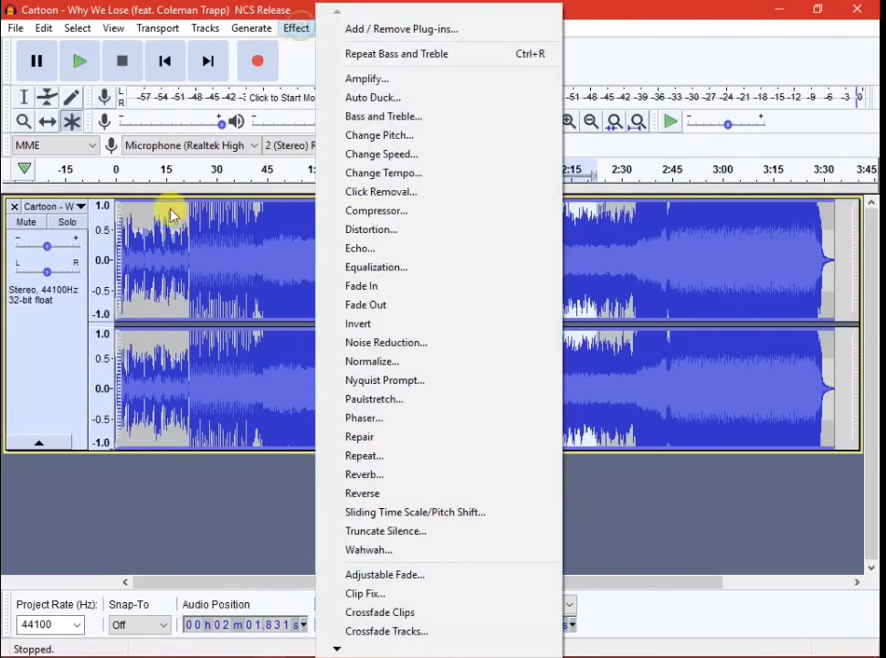
left_click(63, 401)
left_click(63, 401)
Step: Open the Compressor effect for the whole song and briefly preview it with a release time of 17.8 seconds
left_click(296, 30)
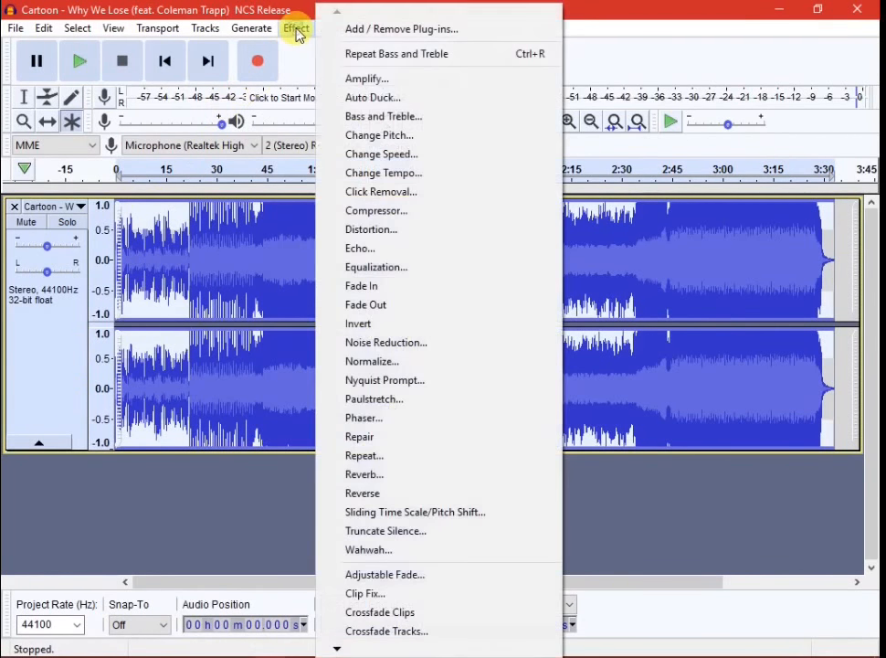
left_click(388, 212)
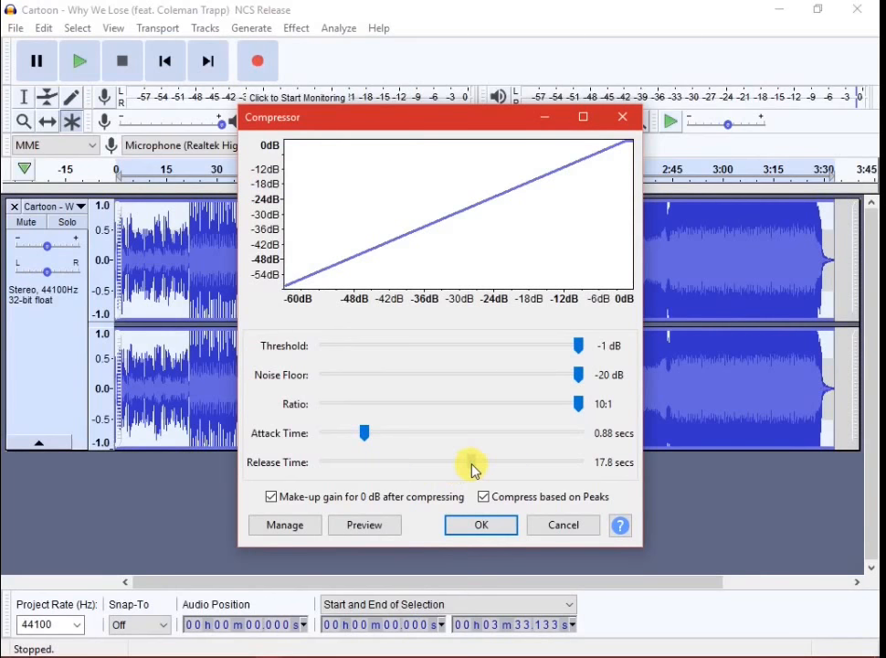
left_click(382, 528)
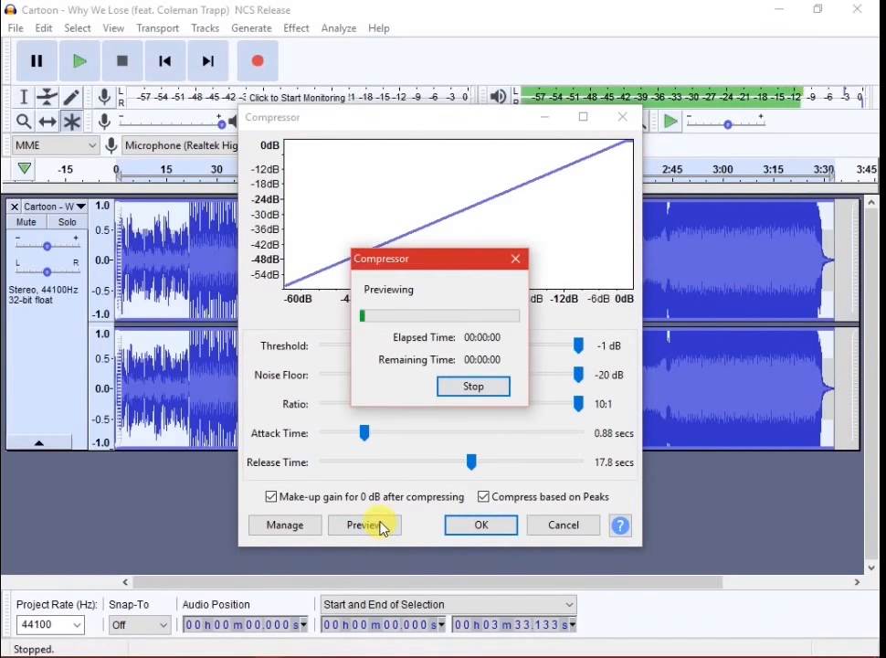
left_click(461, 395)
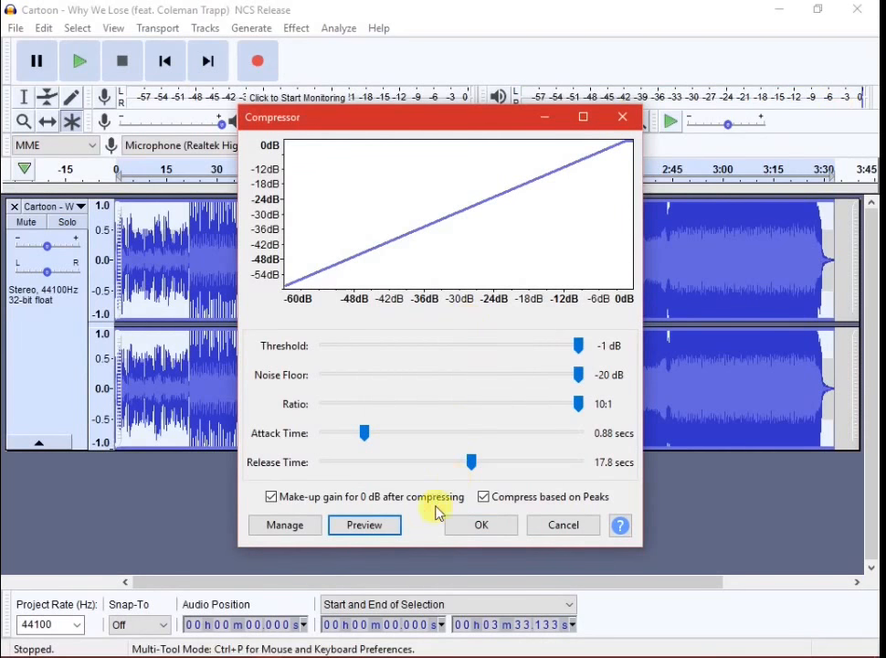
Step: Raise the compressor's release time to 29.6 seconds, preview it briefly, and cancel the Compressor effect
left_click_drag(480, 464, 578, 464)
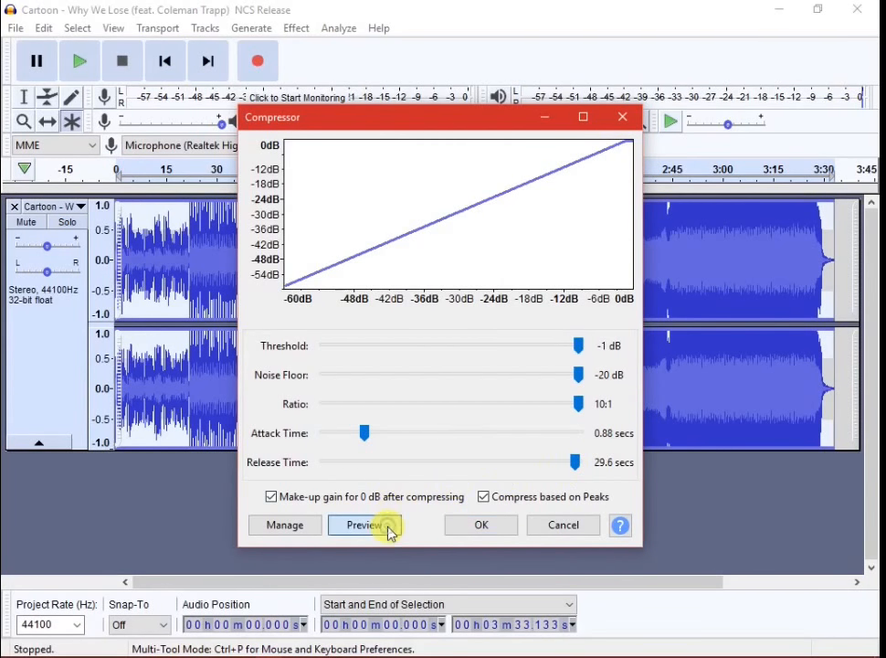
left_click(387, 528)
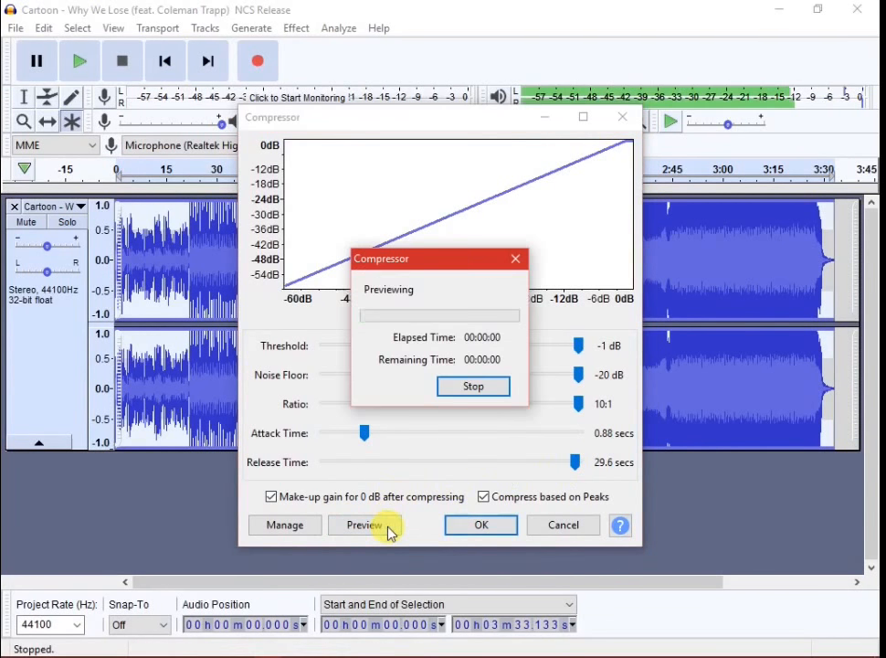
left_click(464, 386)
left_click(521, 523)
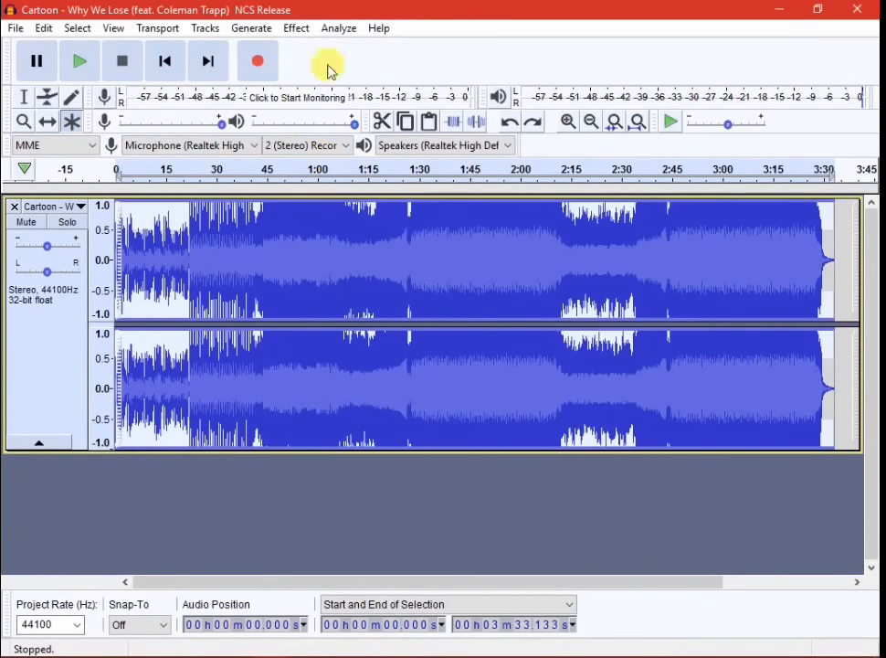
Step: Play the song through the Distortion effect with Hard Clipping, trying clipping levels of 0 dB and -100 dB
left_click(298, 30)
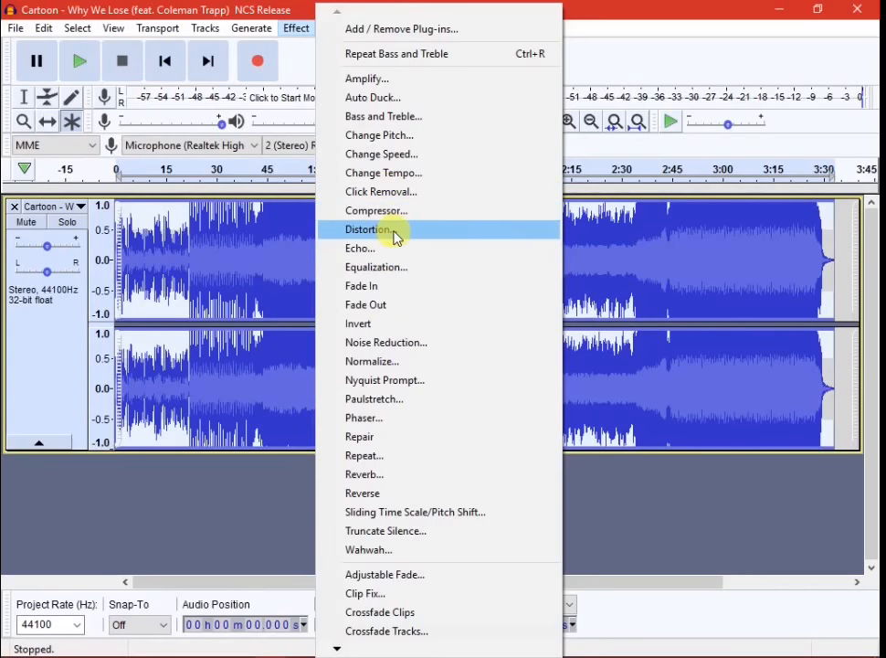
left_click(388, 230)
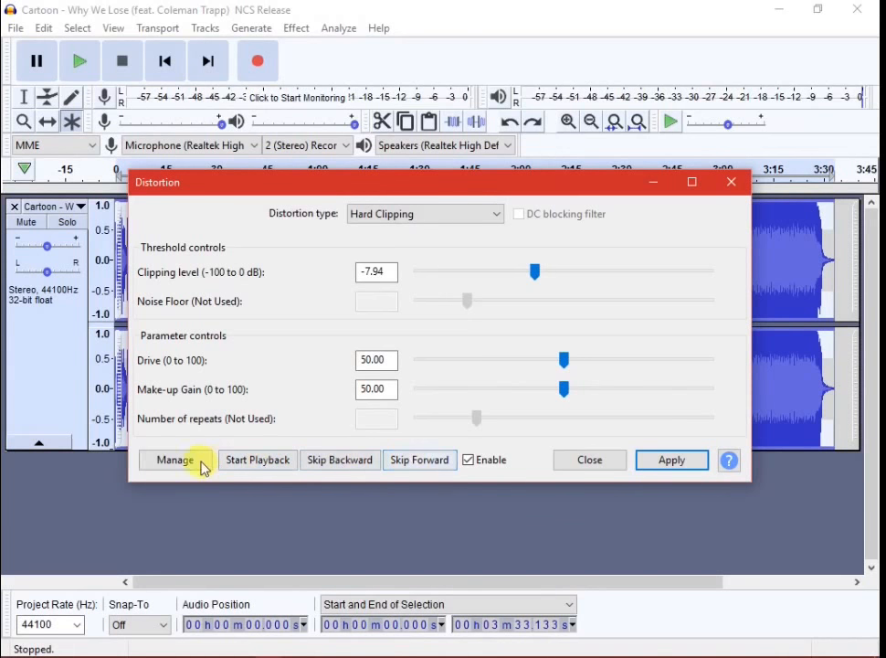
left_click(240, 464)
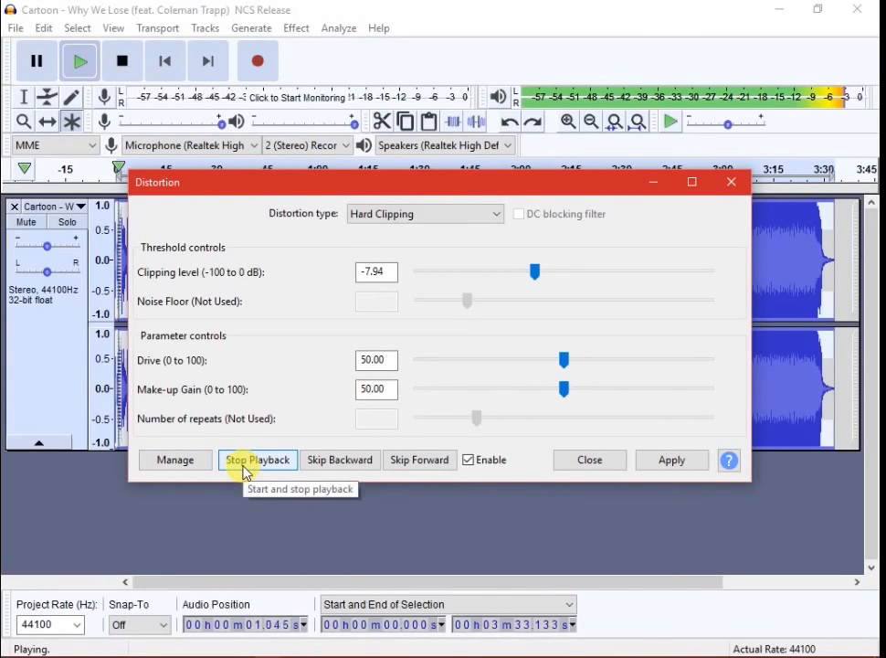
left_click_drag(536, 272, 710, 276)
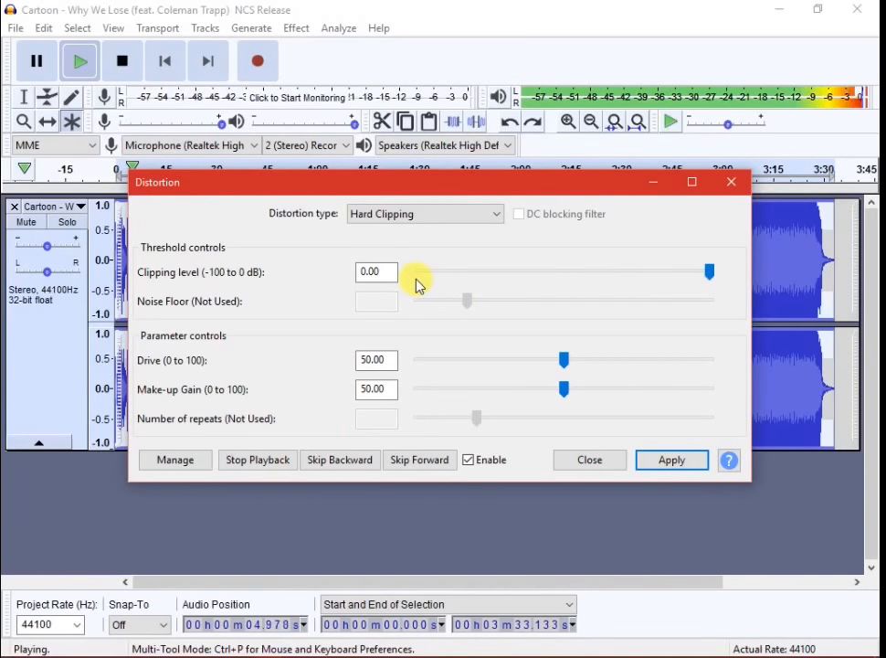
left_click(463, 272)
left_click(485, 274)
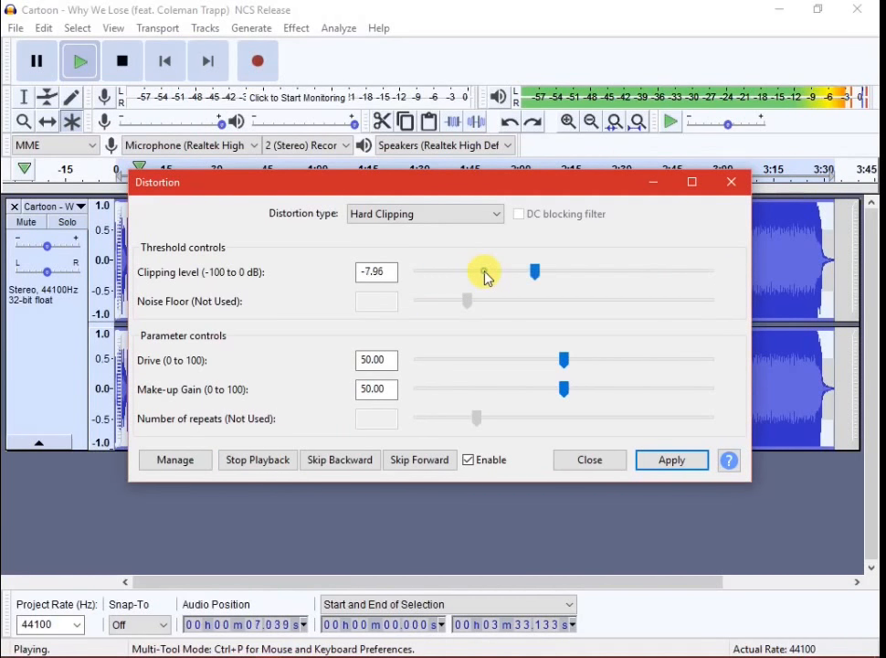
left_click_drag(475, 273, 439, 277)
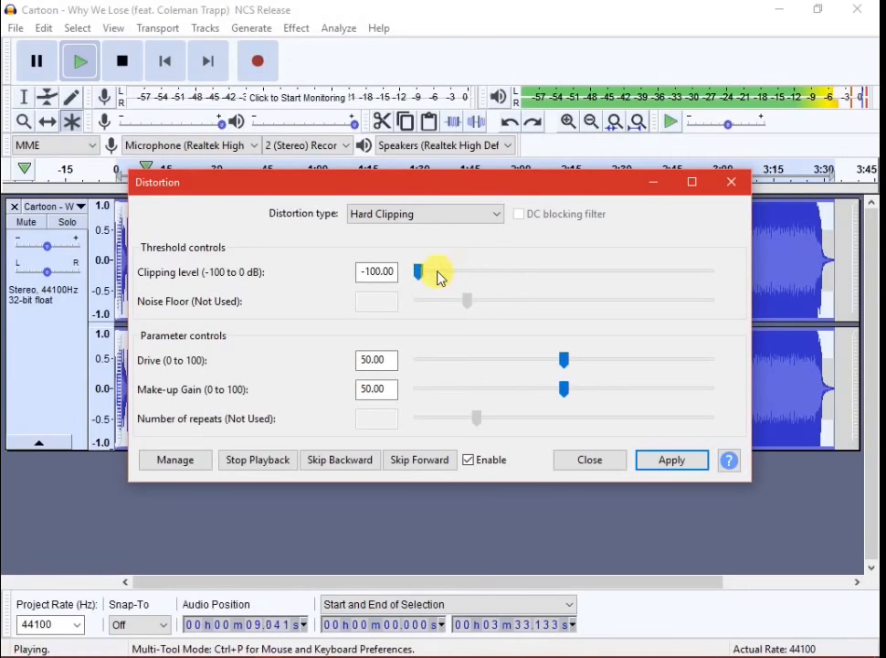
Step: Raise the distortion's clipping level to 0 dB and try different drive amounts, including 0, during playback
left_click(584, 271)
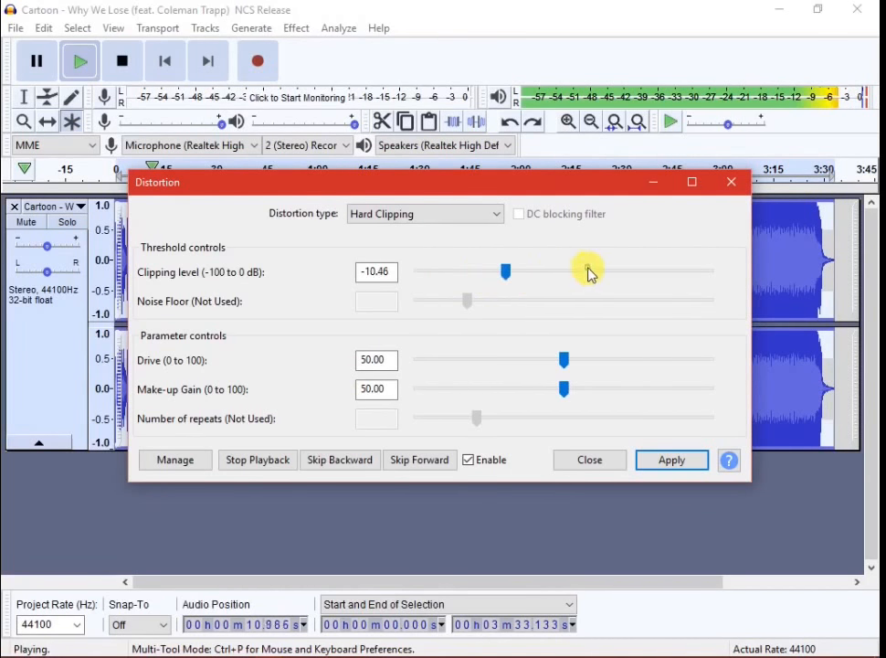
left_click(588, 272)
left_click(656, 275)
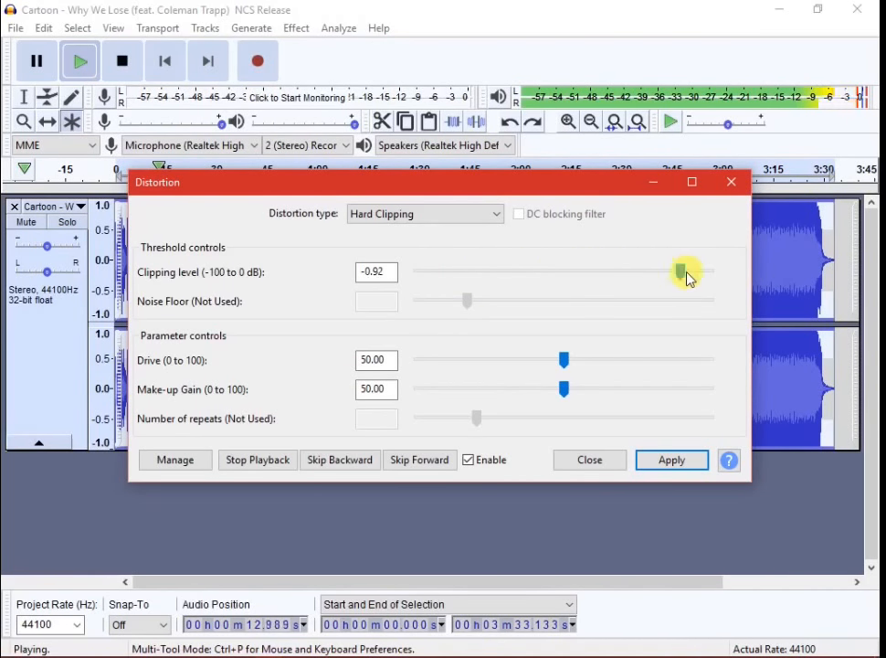
left_click_drag(686, 273, 704, 272)
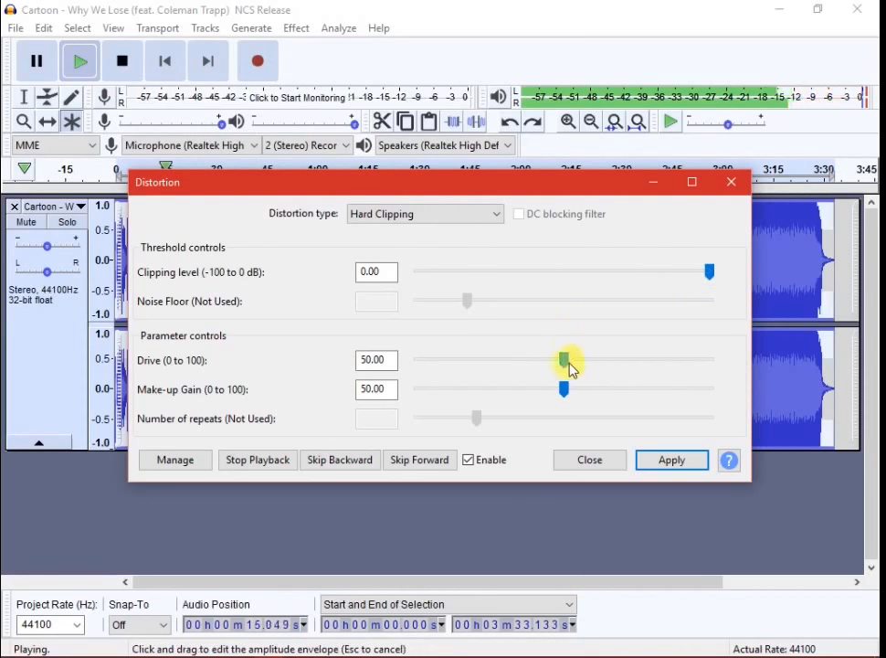
left_click_drag(567, 362, 421, 369)
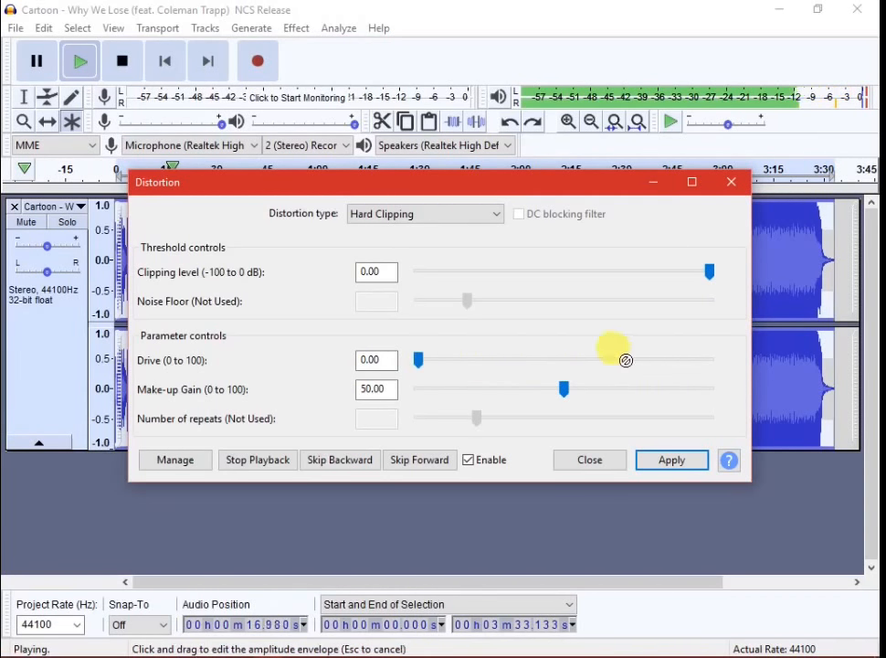
left_click(695, 362)
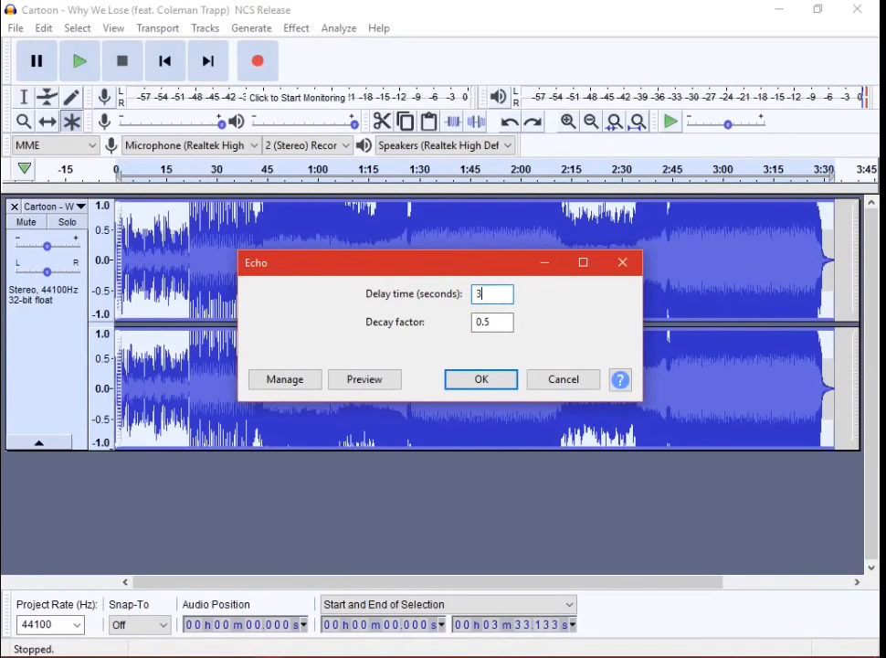
Step: Preview an echo with a delay time of 3 seconds and cancel the Echo effect
left_click(364, 387)
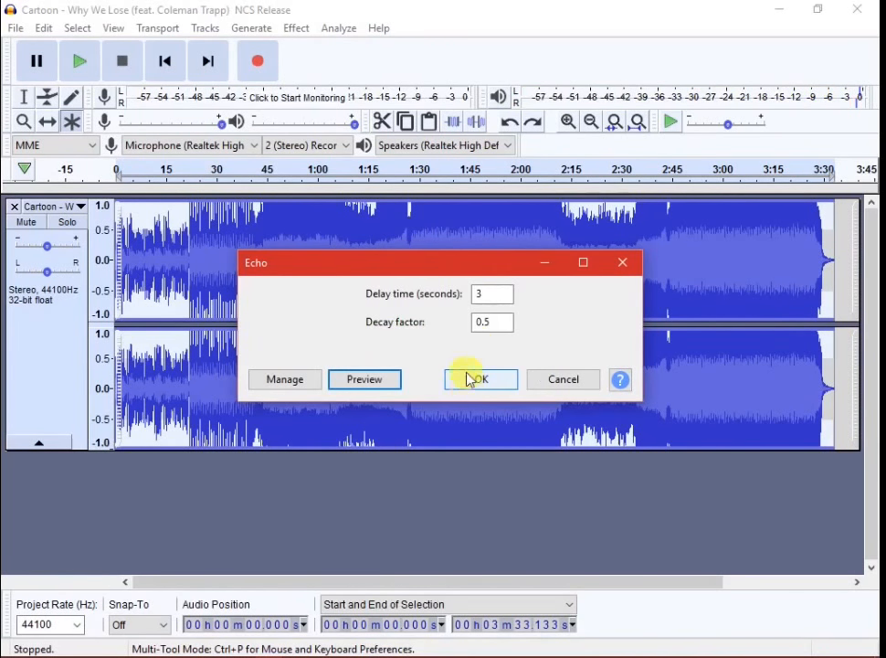
left_click(556, 381)
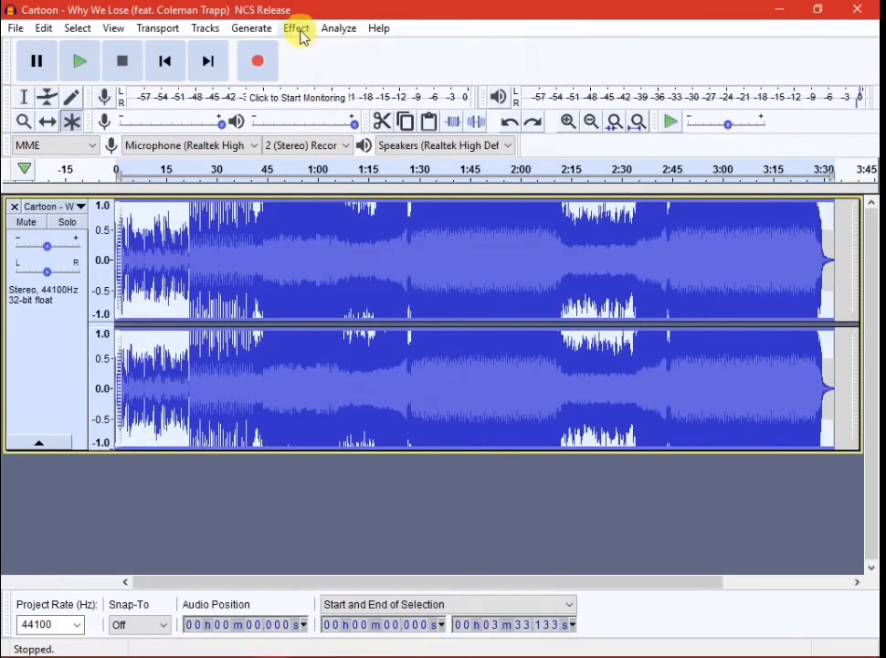
Step: Open the Equalization effect, lower the whole curve to about -27 dB, and preview it briefly
left_click(298, 28)
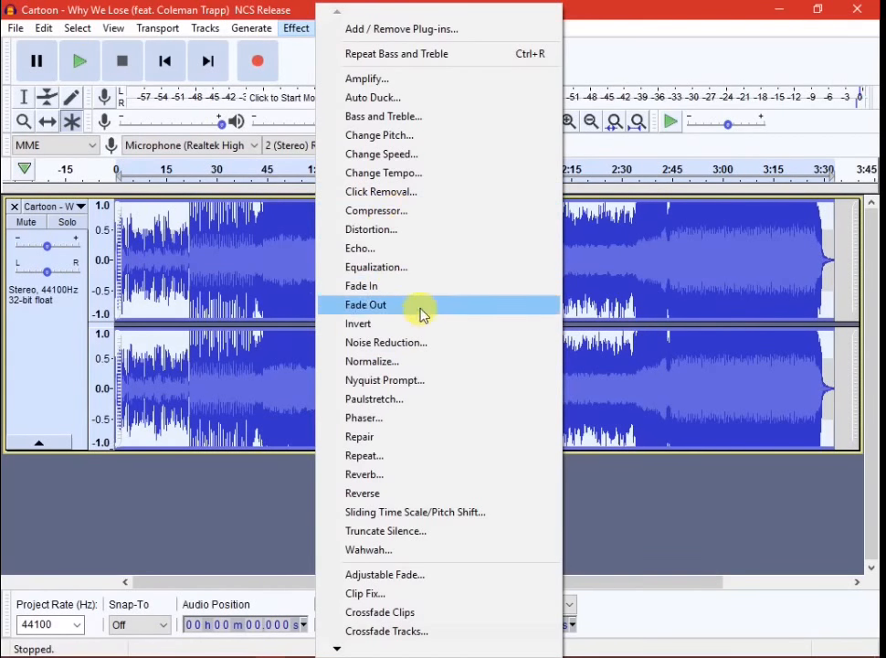
left_click(402, 269)
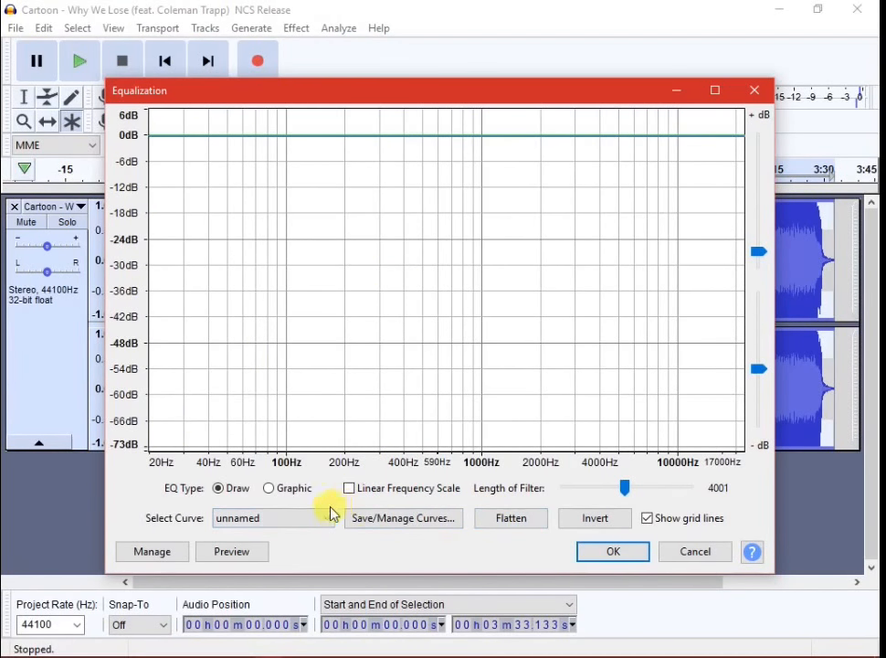
left_click_drag(239, 137, 237, 254)
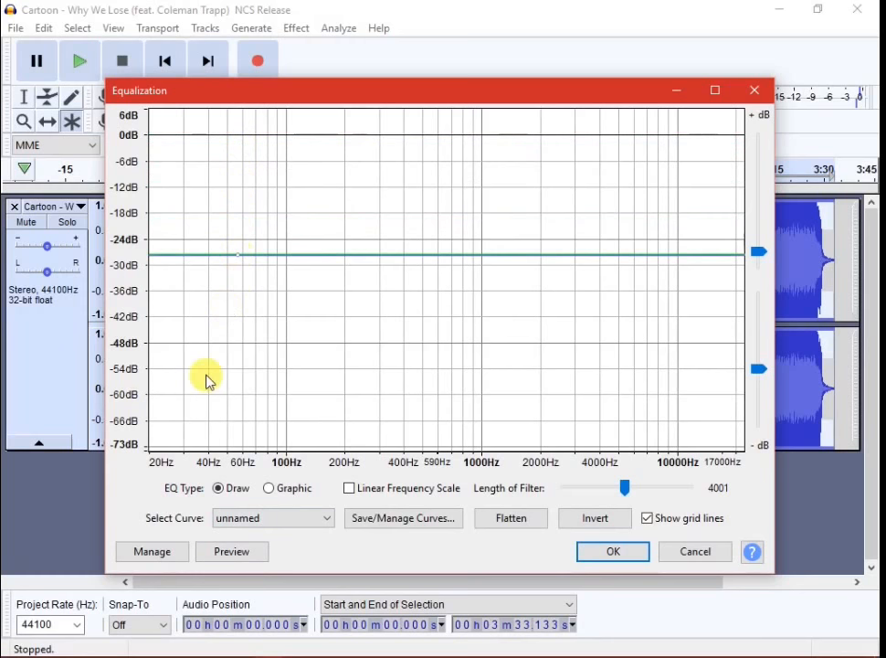
left_click(233, 553)
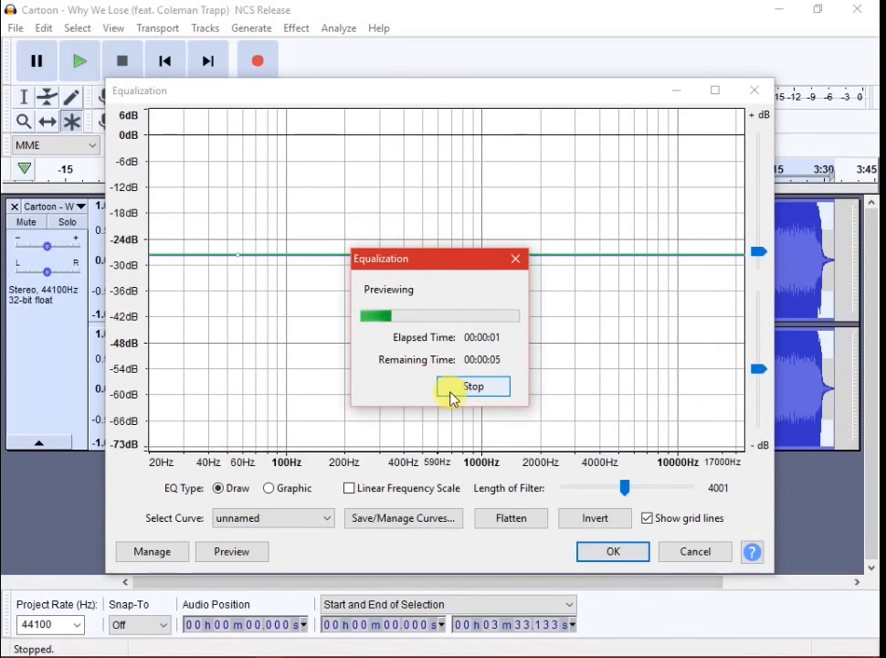
left_click(445, 388)
Step: Raise the whole equalization curve to about 3.5 dB, preview it, and close the effect without applying it
left_click_drag(241, 256, 253, 120)
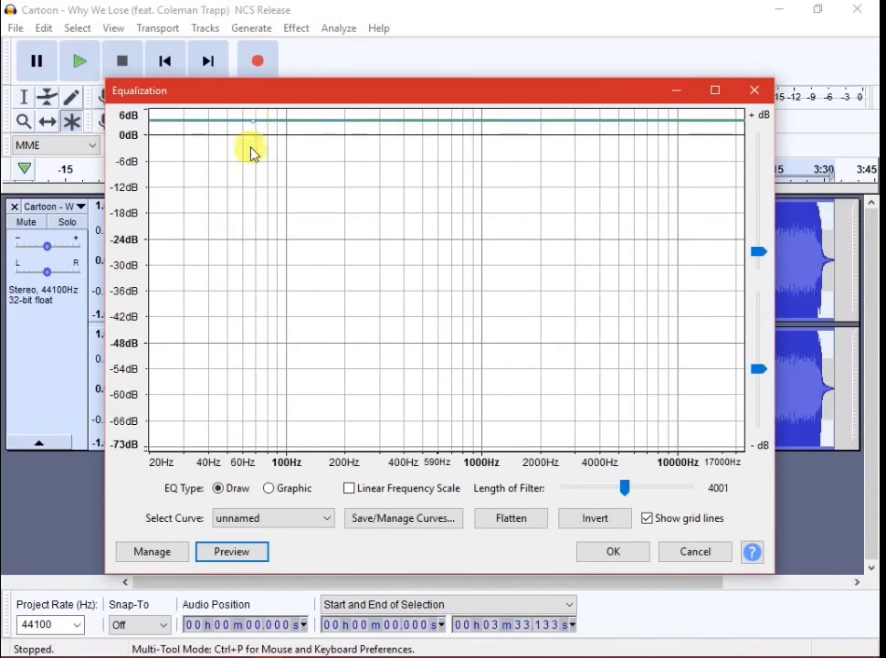
left_click(226, 557)
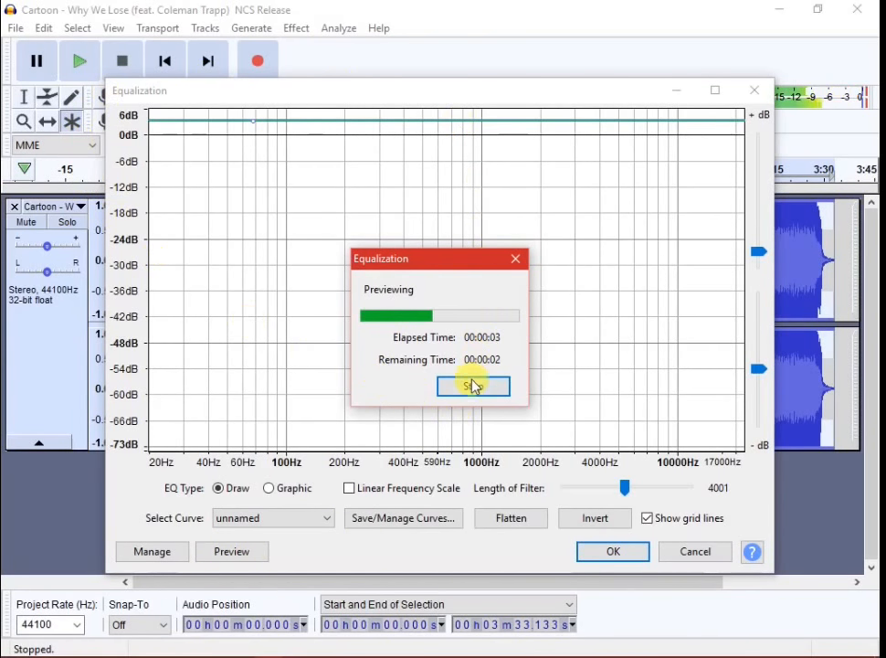
left_click(471, 388)
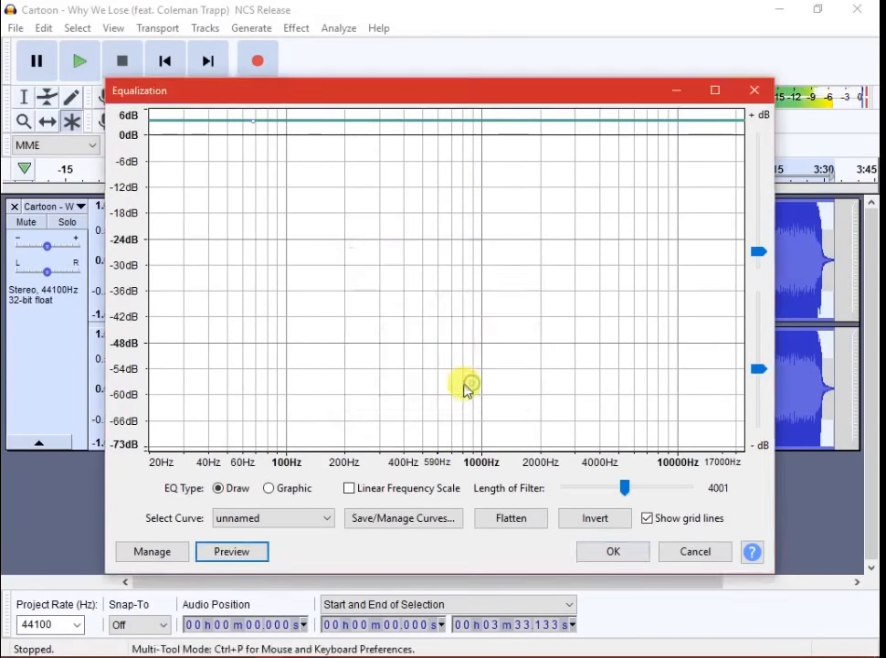
left_click(755, 89)
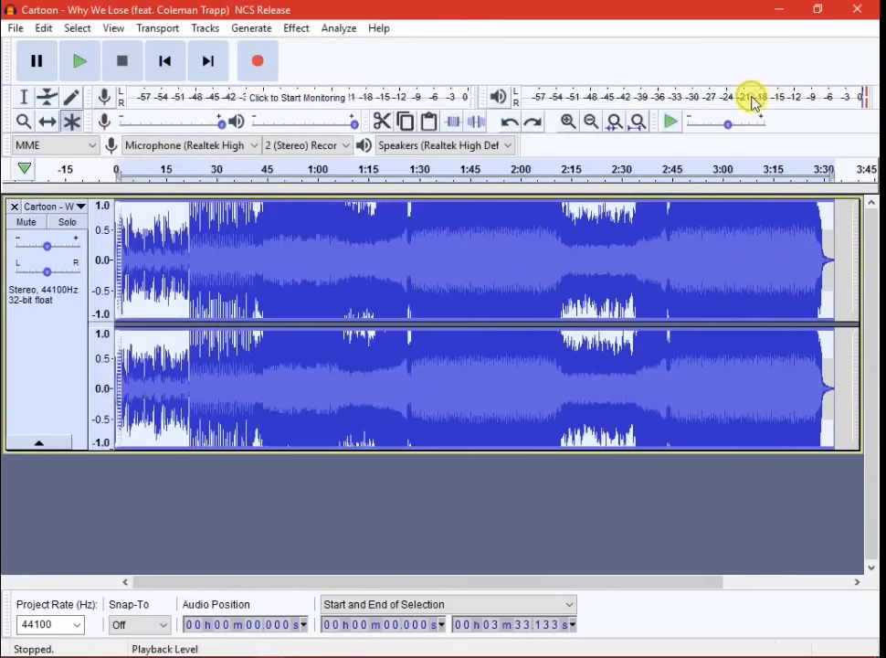
left_click(296, 27)
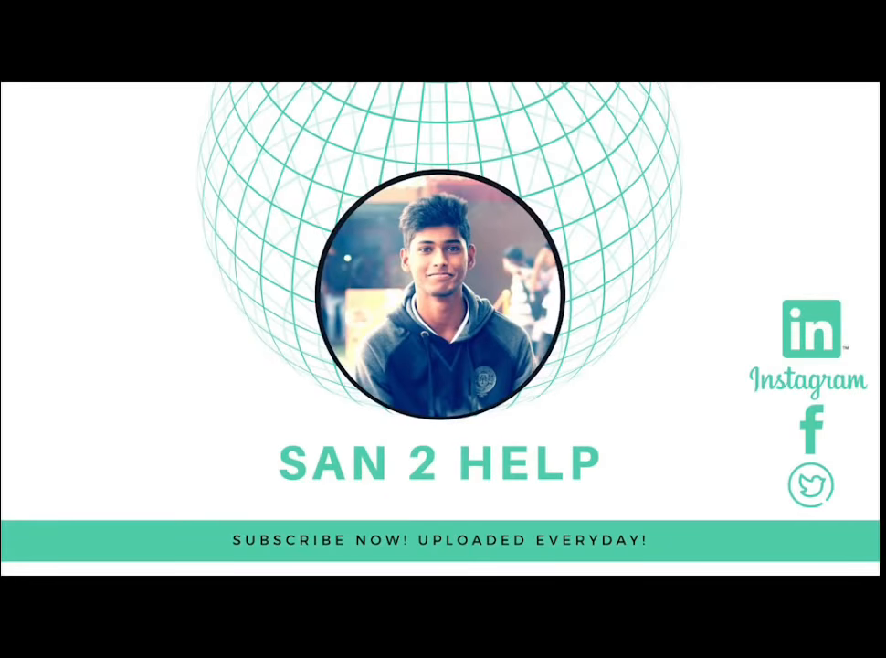